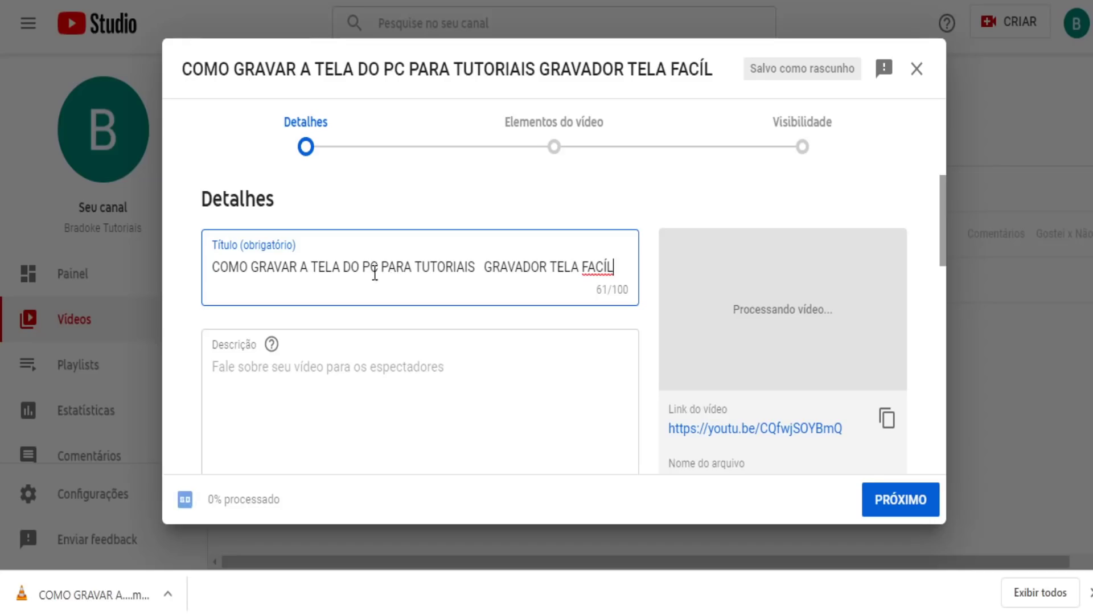
Step: Change the video title to "COMO GRAVAR A TELA DO PC SUPER FÁCIL APP RÁPIDO"
{"action": "left_click_drag", "start_coordinate": [408, 266], "coordinate": [477, 271]}
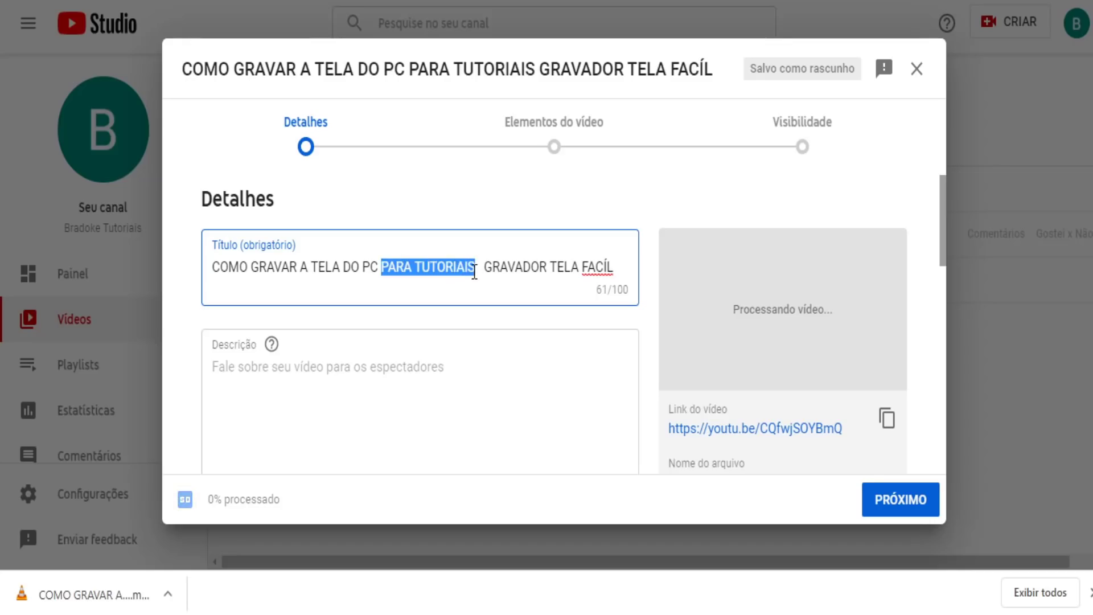
{"action": "type", "text": "SUPER FÁCI"}
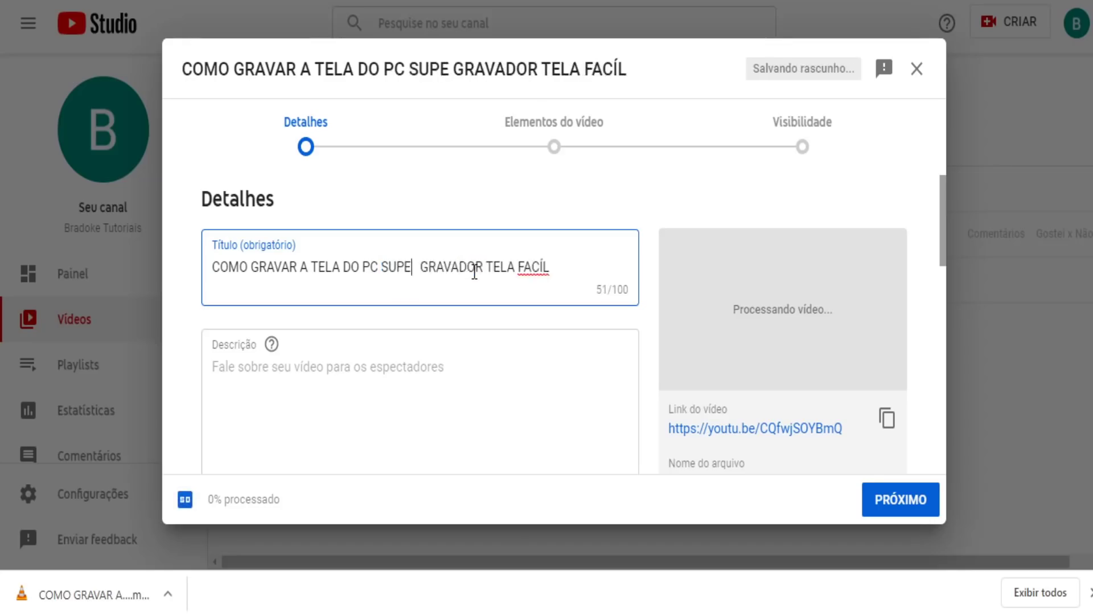
{"action": "type", "text": "L"}
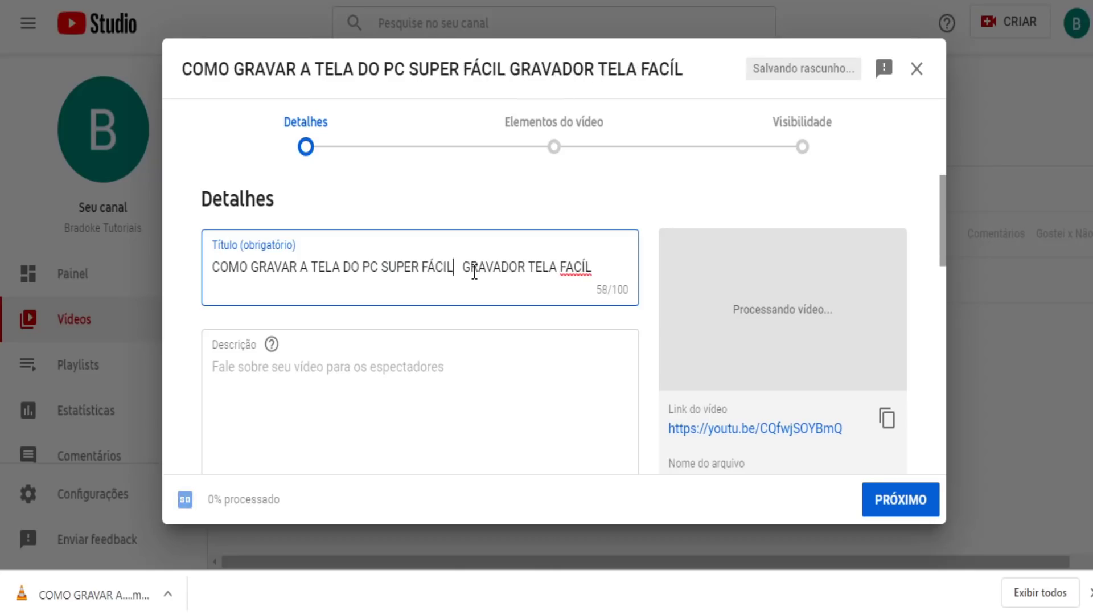
{"action": "key", "text": "shift+End"}
{"action": "key", "text": "Delete"}
{"action": "type", "text": "APP R"}
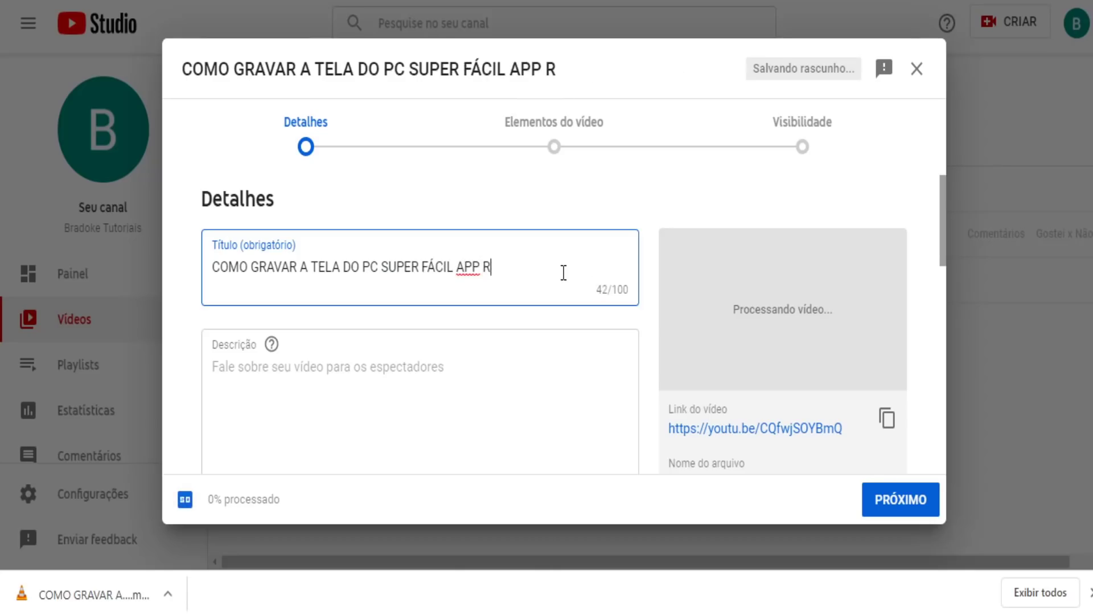
{"action": "type", "text": "ÁID"}
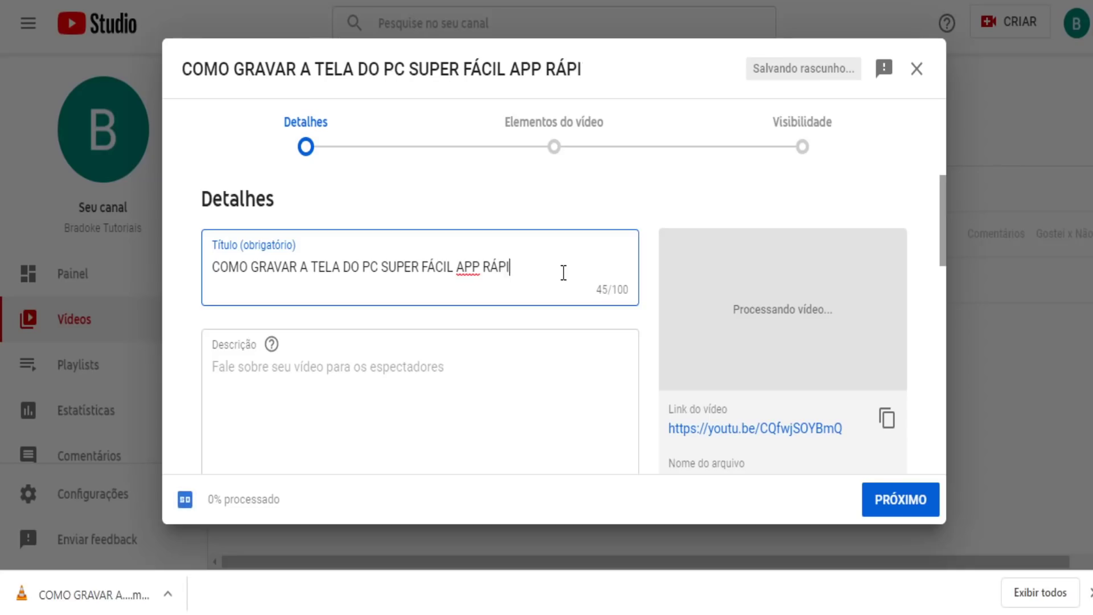
{"action": "type", "text": "DO"}
Step: Look over the title, description and thumbnail sections of the video details
{"action": "scroll", "coordinate": [447, 305], "scroll_direction": "down", "scroll_amount": 3}
{"action": "scroll", "coordinate": [415, 300], "scroll_direction": "up", "scroll_amount": 3}
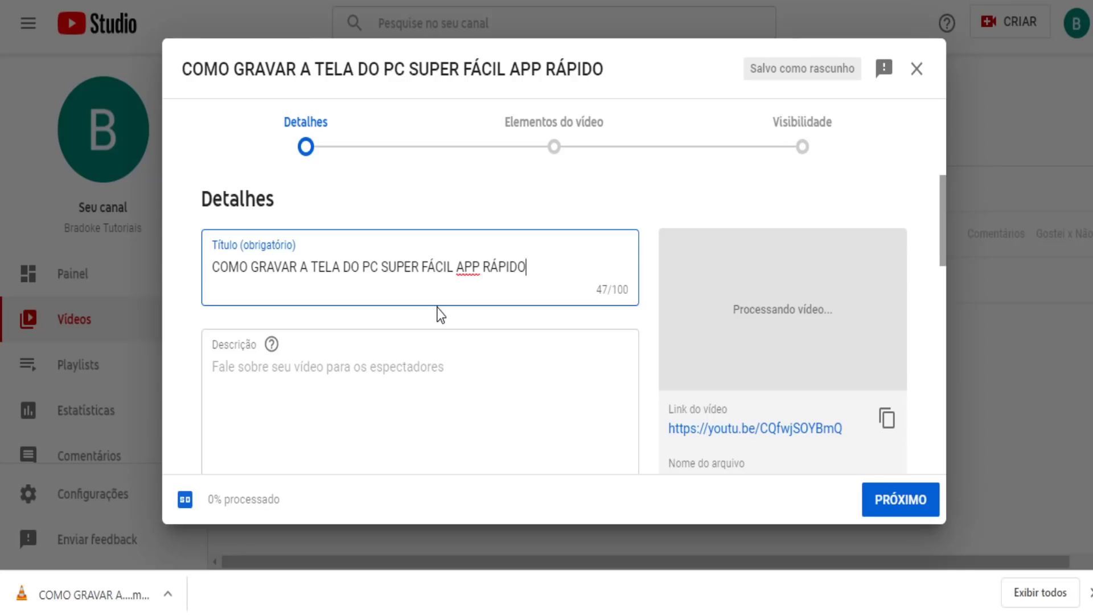
{"action": "scroll", "coordinate": [316, 393], "scroll_direction": "down", "scroll_amount": 2}
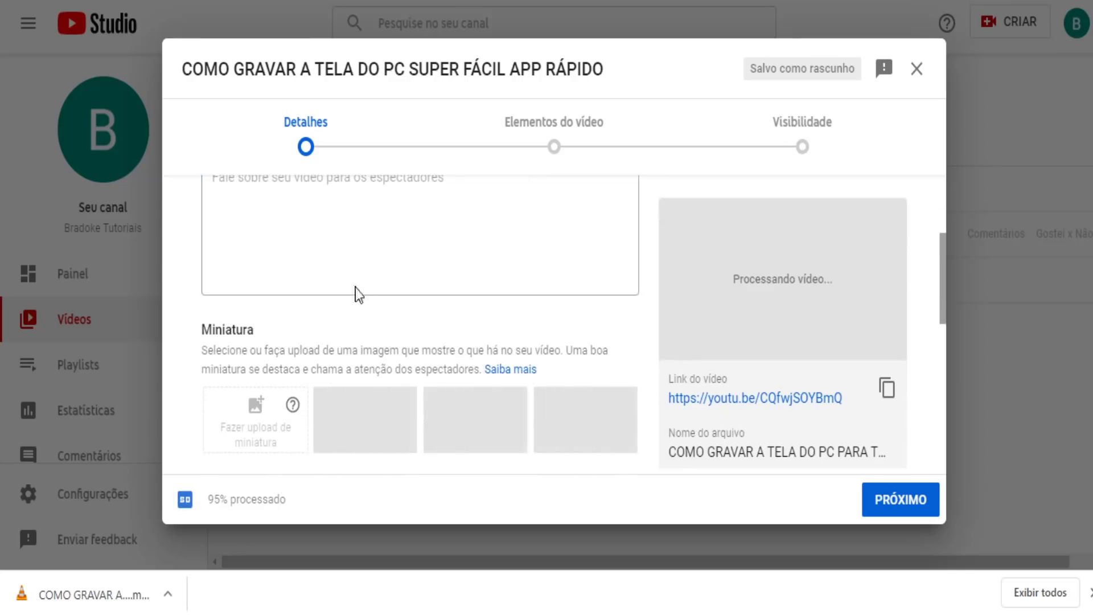
{"action": "scroll", "coordinate": [360, 283], "scroll_direction": "up", "scroll_amount": 1}
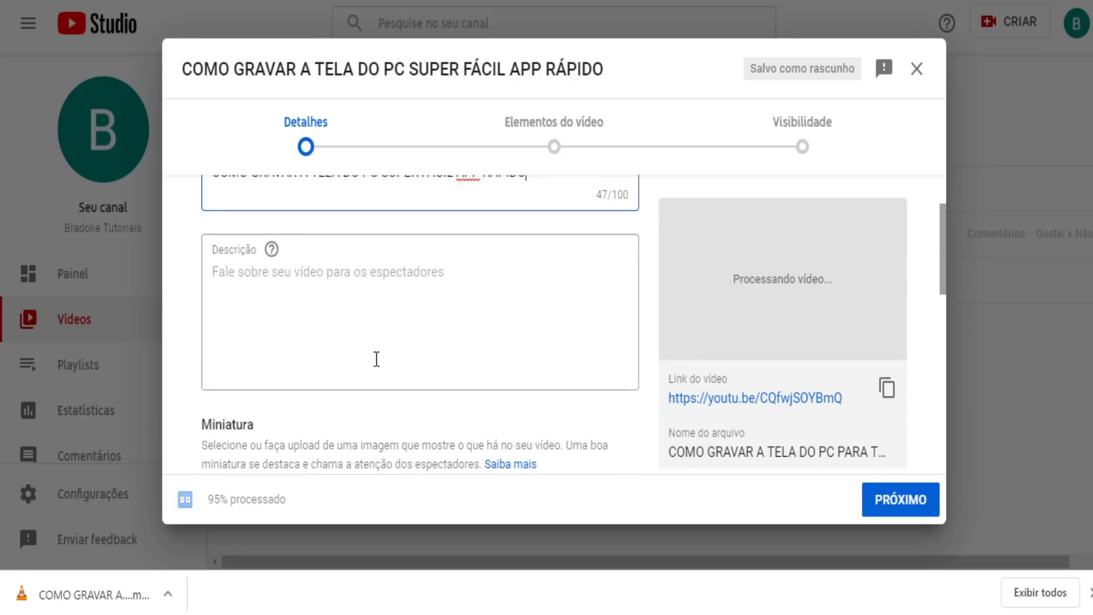
{"action": "scroll", "coordinate": [376, 359], "scroll_direction": "up", "scroll_amount": 2}
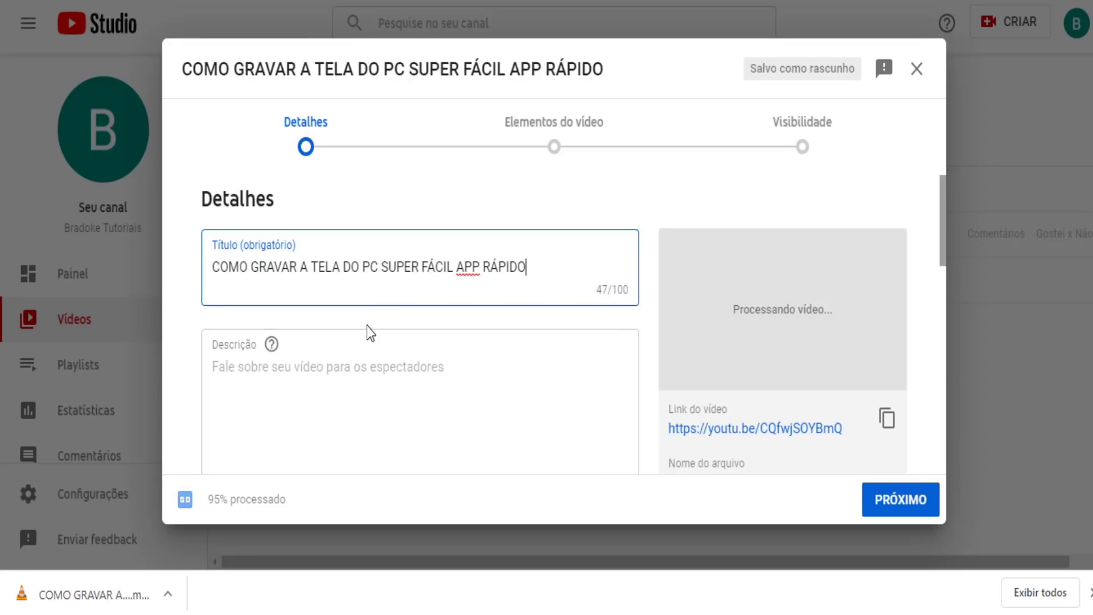
{"action": "scroll", "coordinate": [317, 292], "scroll_direction": "down", "scroll_amount": 3}
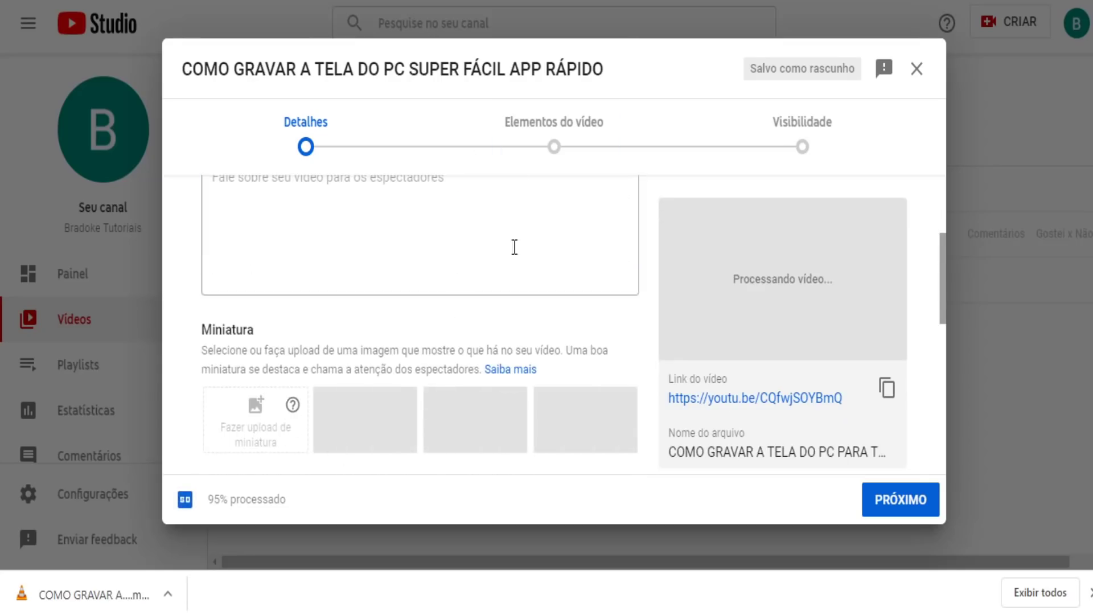
{"action": "scroll", "coordinate": [514, 248], "scroll_direction": "up", "scroll_amount": 3}
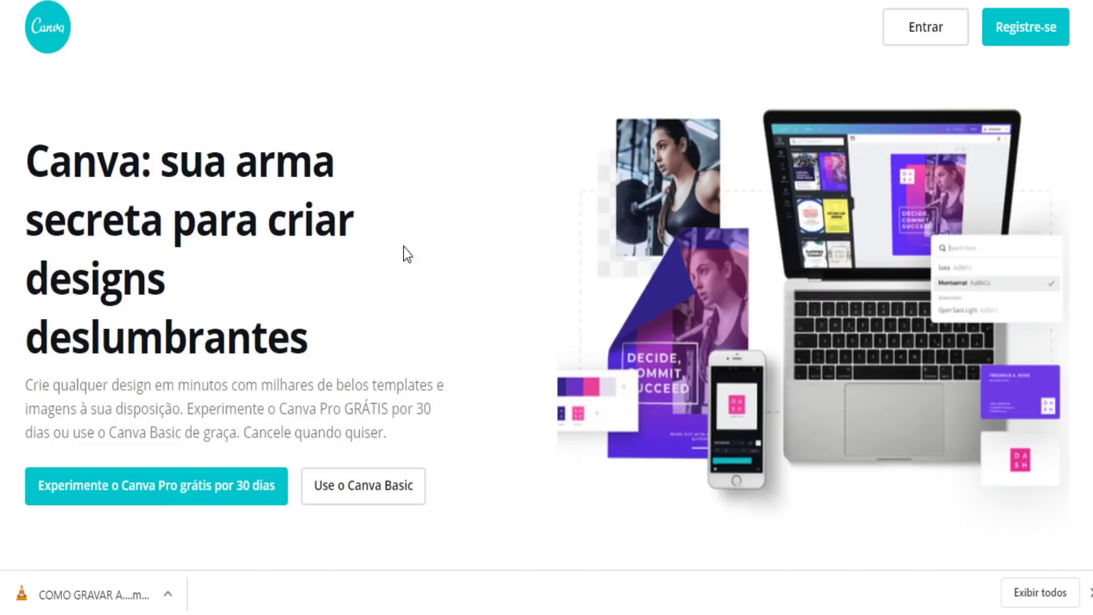
Step: Switch to Canva and register from its home page with the existing Google account
{"action": "left_click", "coordinate": [58, 52]}
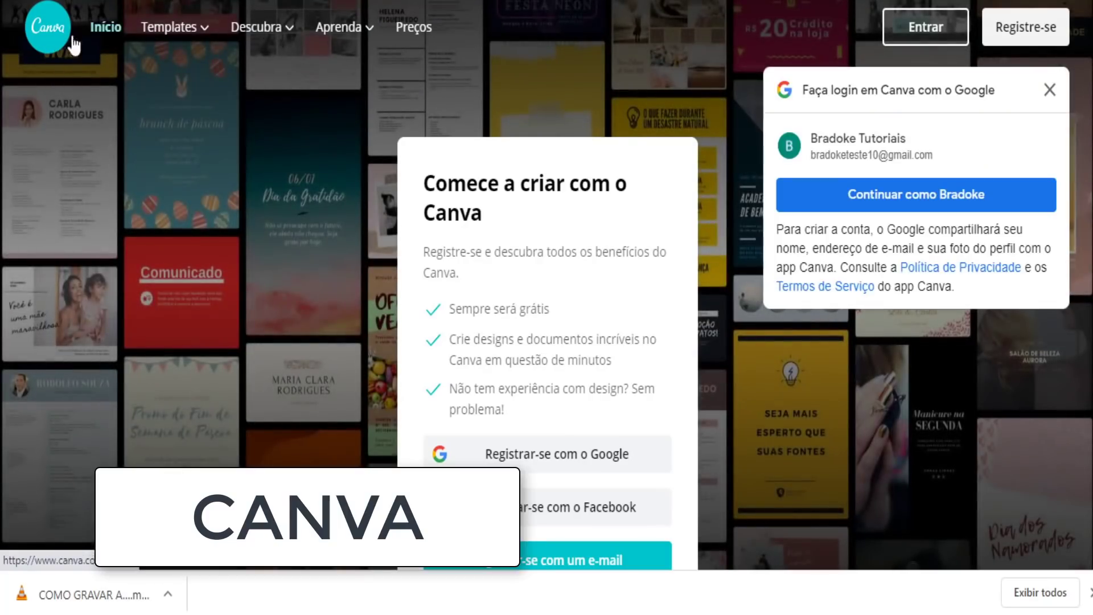
{"action": "left_click", "coordinate": [1050, 90]}
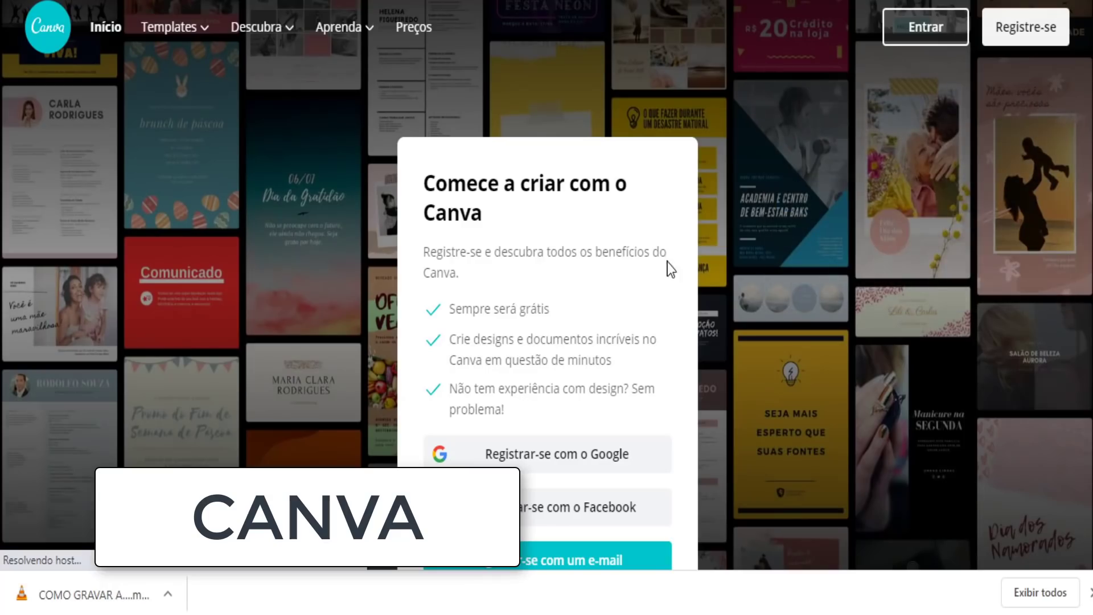
{"action": "scroll", "coordinate": [667, 262], "scroll_direction": "down", "scroll_amount": 2}
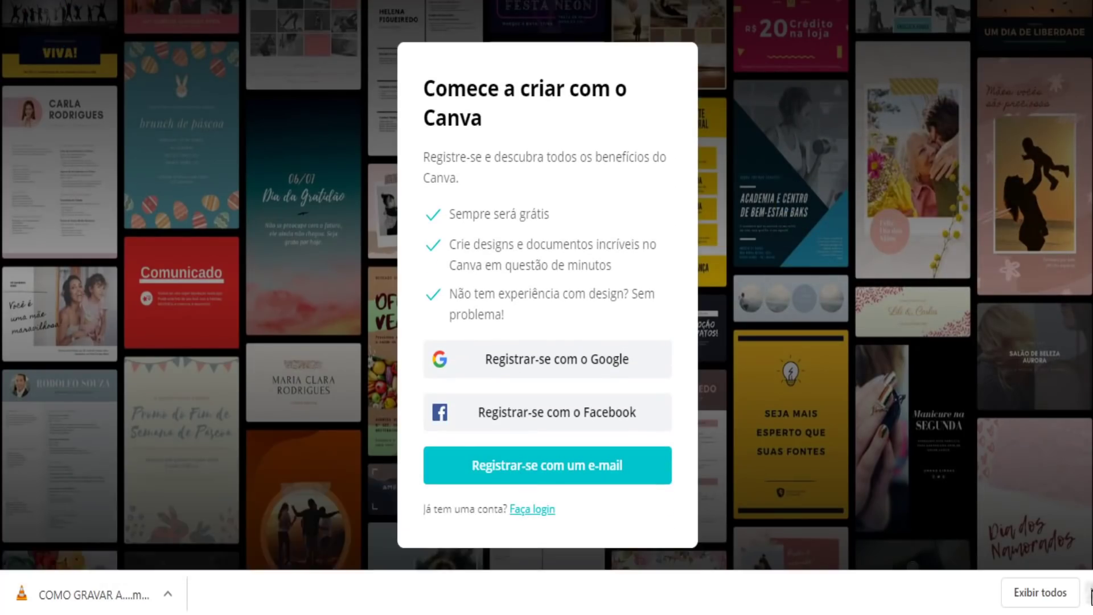
{"action": "scroll", "coordinate": [483, 310], "scroll_direction": "up", "scroll_amount": 2}
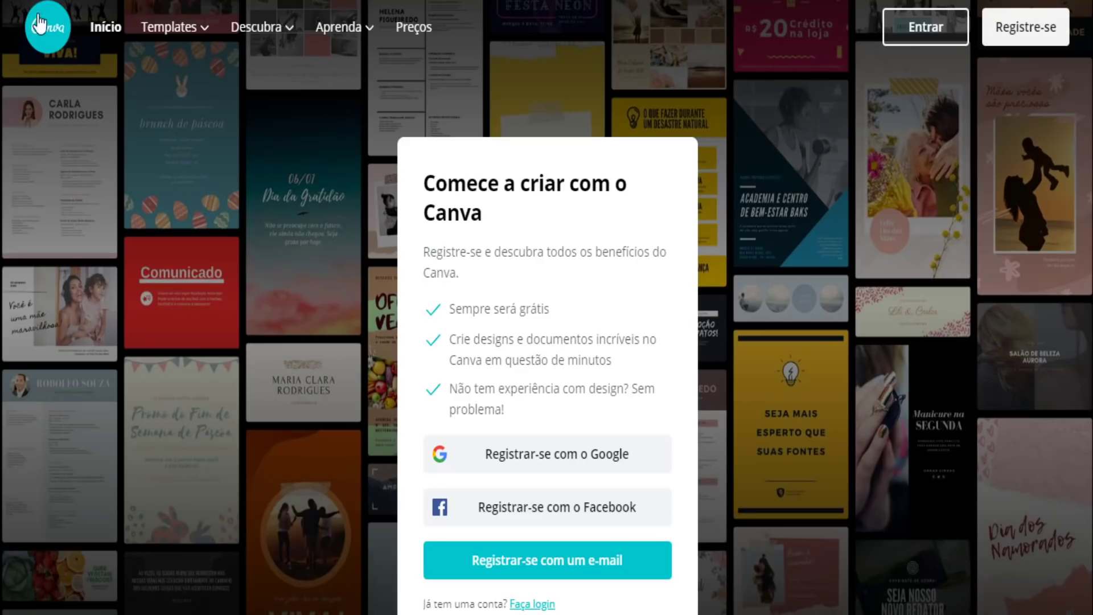
{"action": "left_click", "coordinate": [569, 462]}
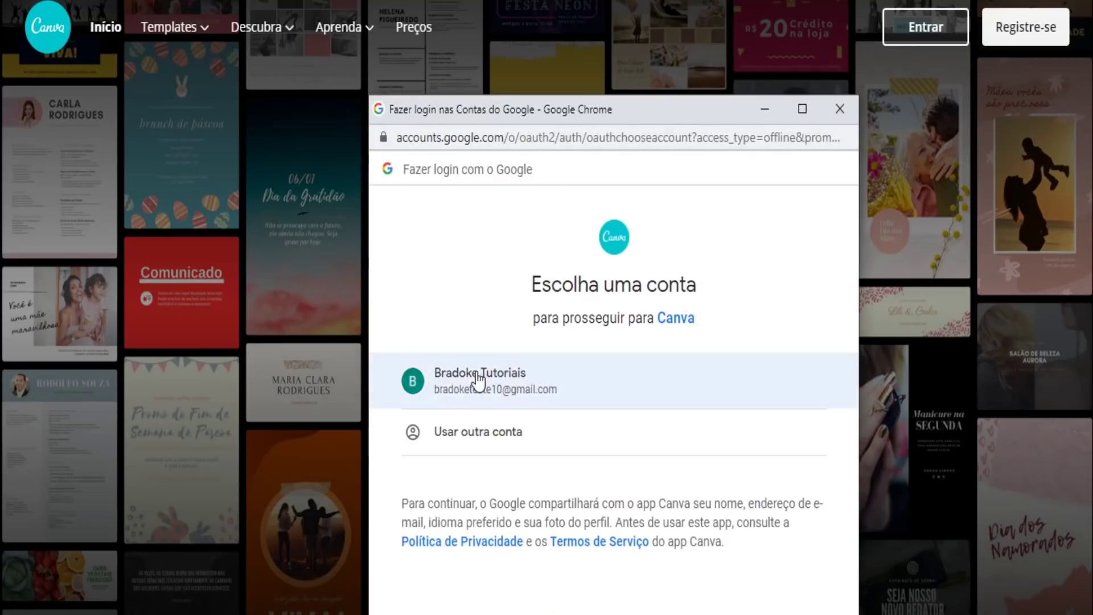
{"action": "left_click", "coordinate": [475, 380]}
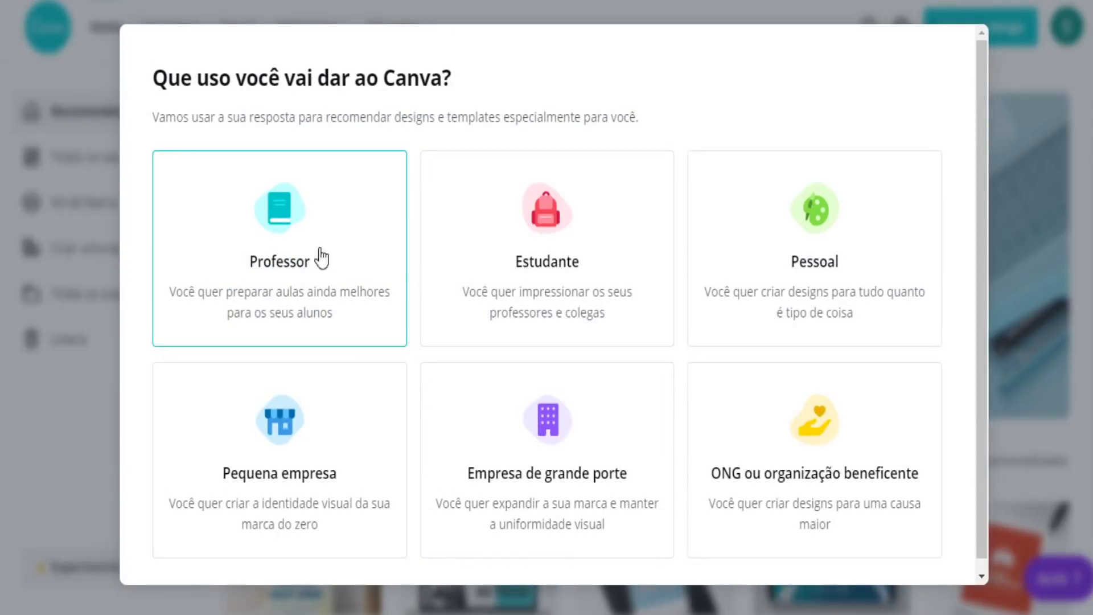
Step: Choose Pessoal as the intended use of Canva and postpone the free Canva Pro trial
{"action": "left_click", "coordinate": [793, 265]}
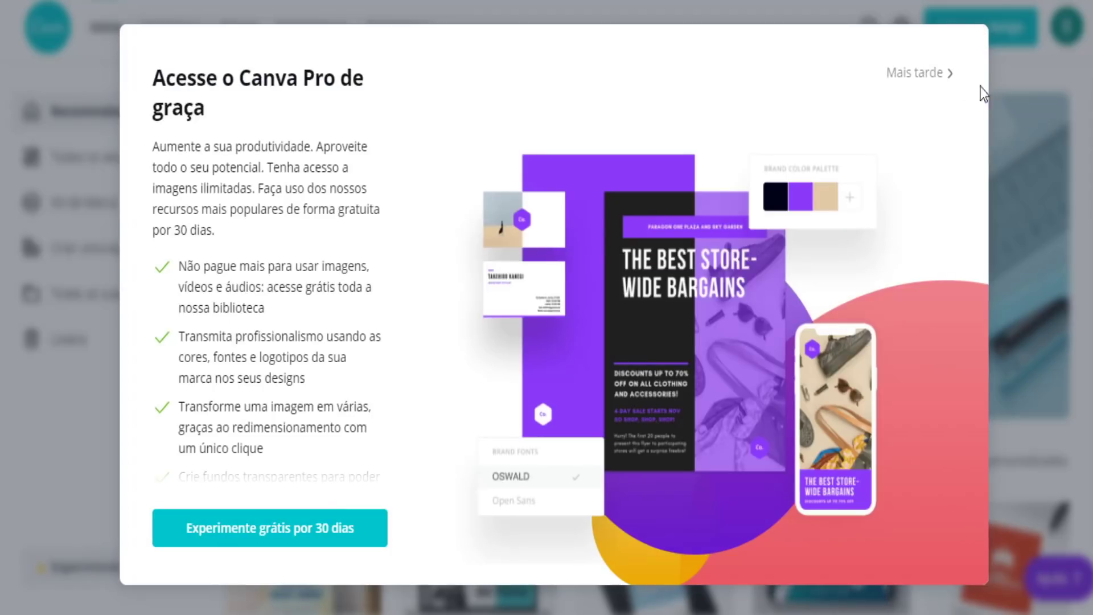
{"action": "left_click", "coordinate": [928, 83]}
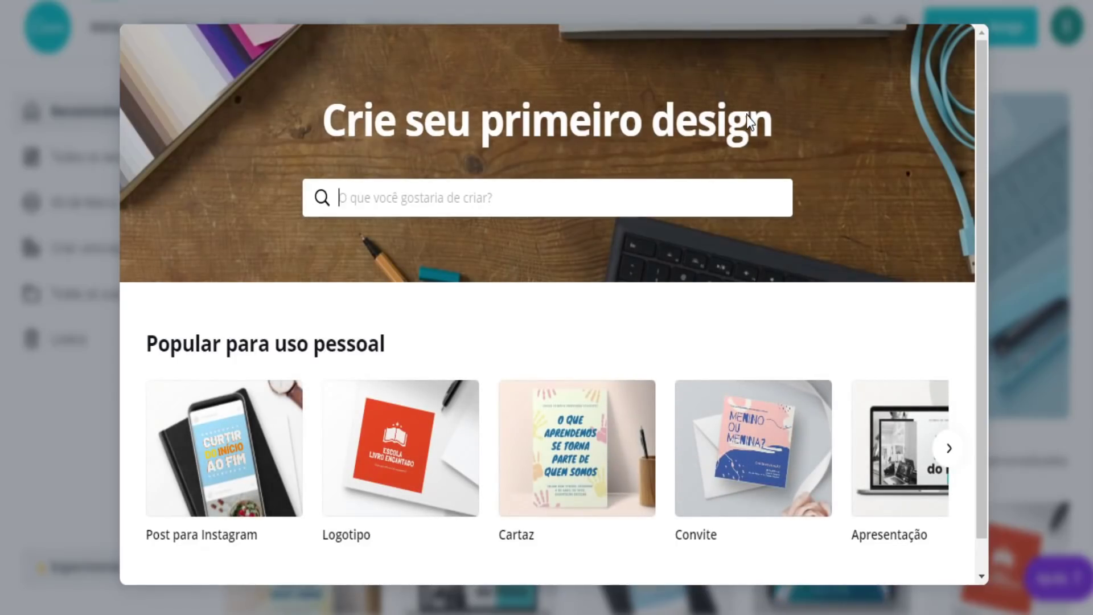
Step: Search the design types for "youtube", create a Miniatura do YouTube design and dismiss the introductory tour
{"action": "scroll", "coordinate": [655, 353], "scroll_direction": "down", "scroll_amount": 1}
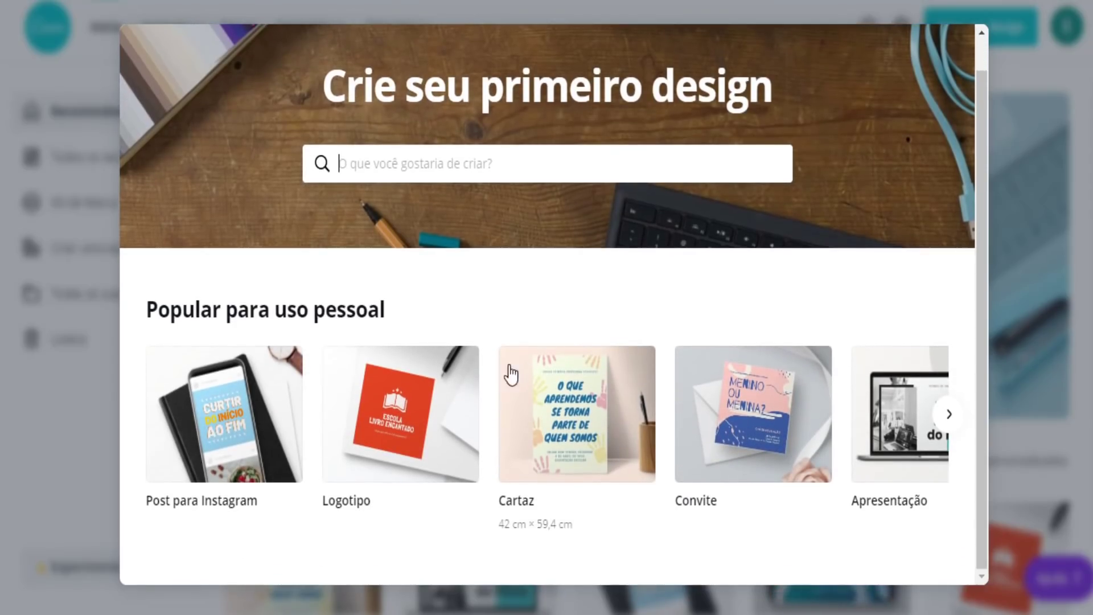
{"action": "scroll", "coordinate": [496, 308], "scroll_direction": "up", "scroll_amount": 1}
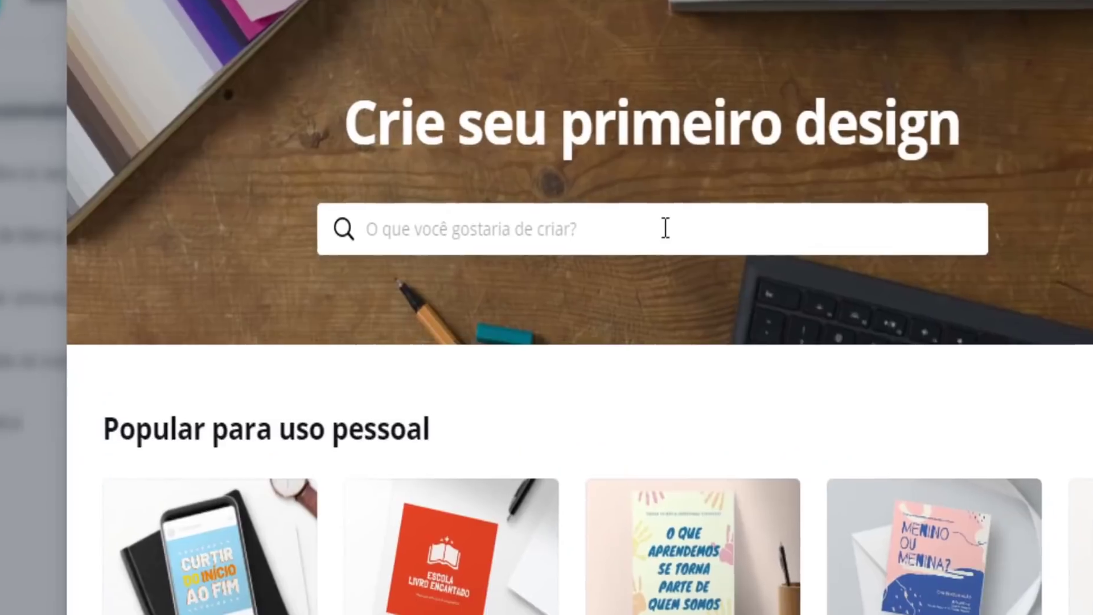
{"action": "left_click", "coordinate": [544, 195]}
{"action": "type", "text": "youtube"}
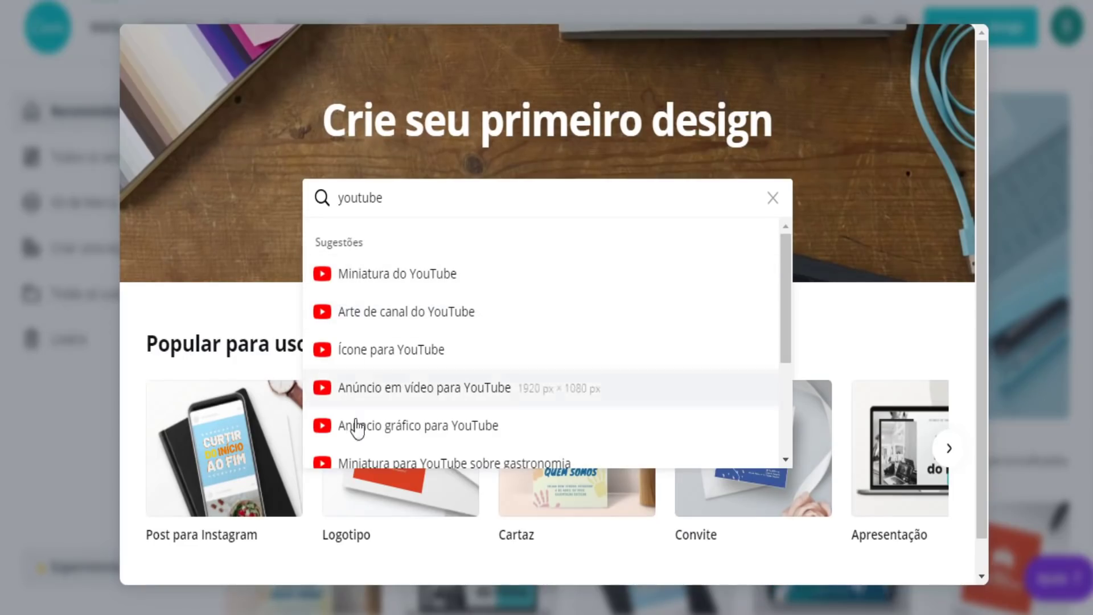
{"action": "left_click", "coordinate": [379, 279]}
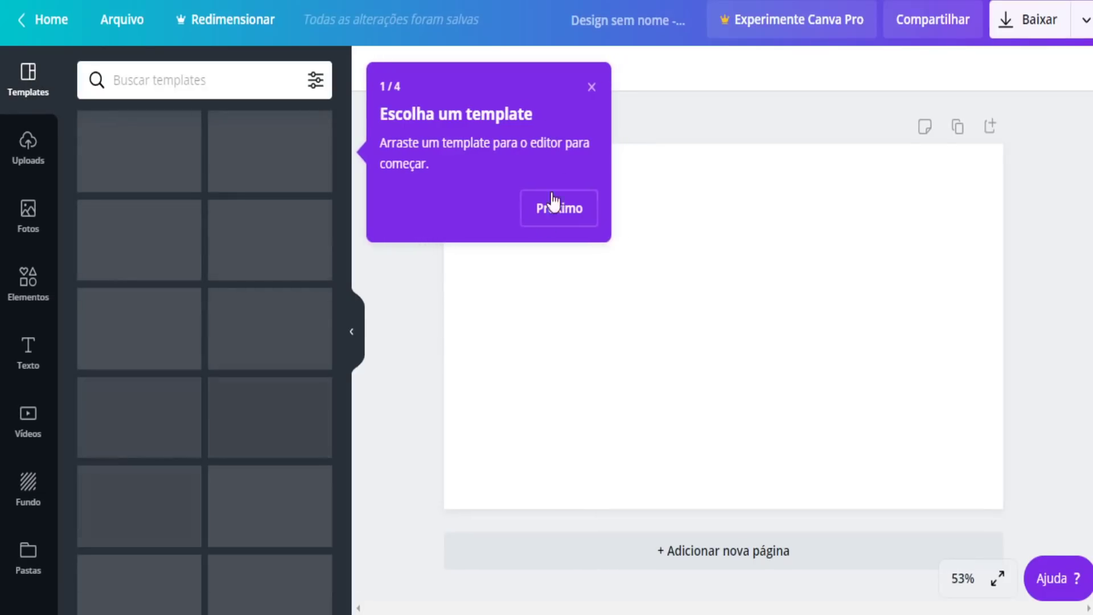
{"action": "left_click", "coordinate": [590, 89]}
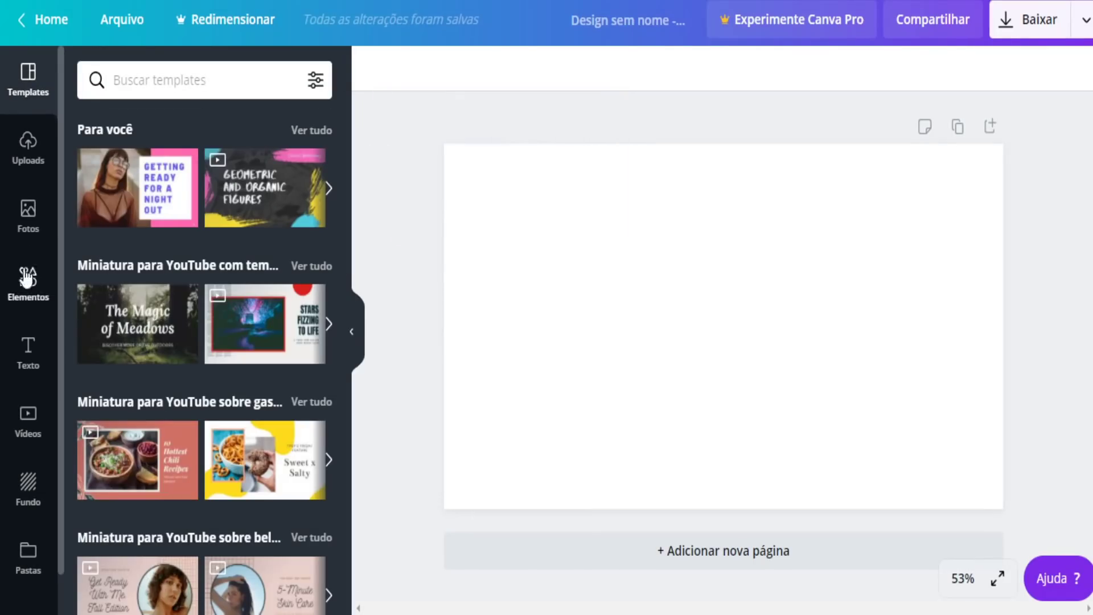
Step: Browse the YouTube thumbnail templates by category and among all results
{"action": "scroll", "coordinate": [181, 204], "scroll_direction": "down", "scroll_amount": 10}
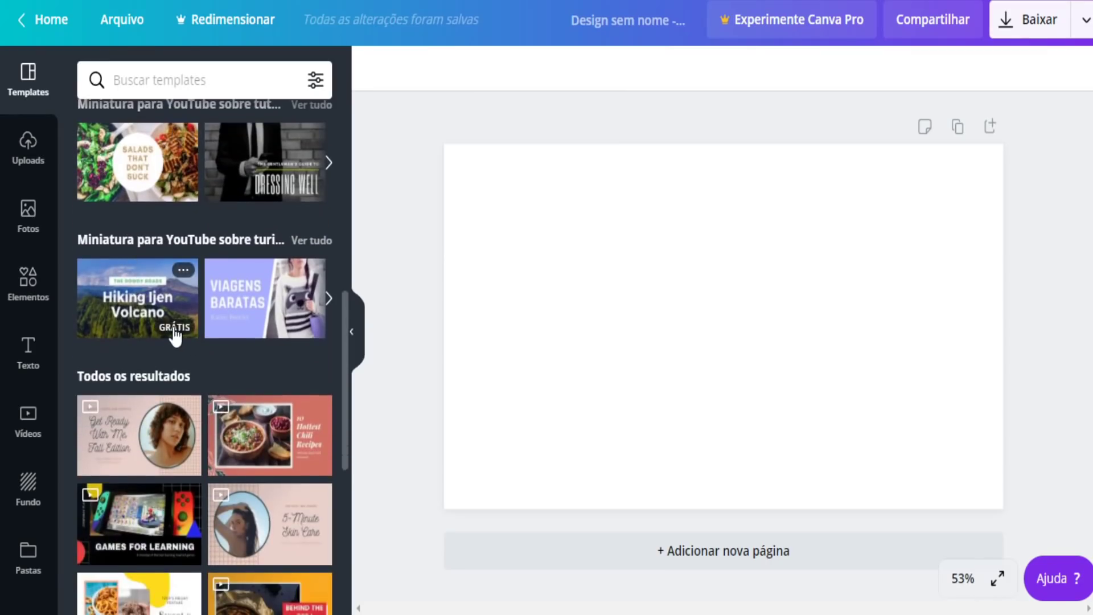
{"action": "scroll", "coordinate": [182, 336], "scroll_direction": "down", "scroll_amount": 1}
{"action": "scroll", "coordinate": [182, 336], "scroll_direction": "down", "scroll_amount": 5}
{"action": "scroll", "coordinate": [310, 398], "scroll_direction": "down", "scroll_amount": 5}
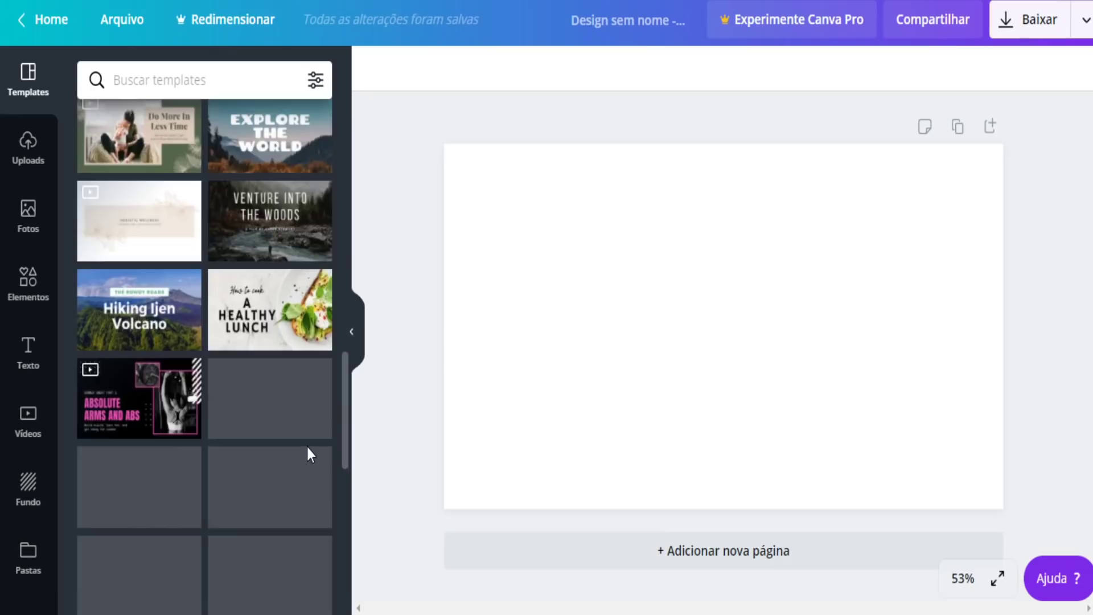
{"action": "scroll", "coordinate": [274, 359], "scroll_direction": "down", "scroll_amount": 5}
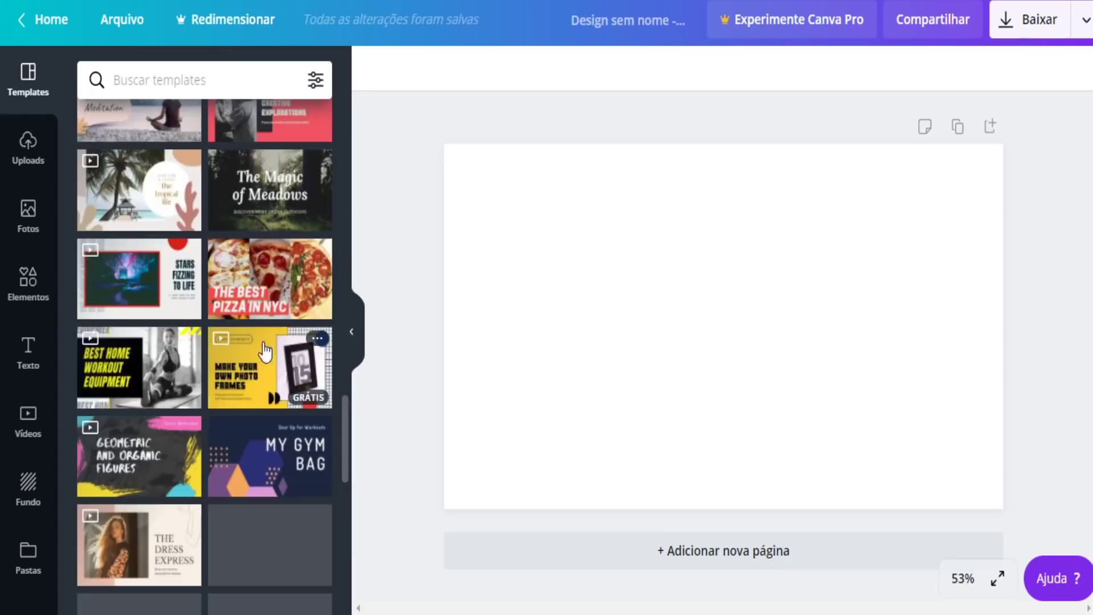
{"action": "scroll", "coordinate": [256, 342], "scroll_direction": "down", "scroll_amount": 5}
{"action": "scroll", "coordinate": [273, 398], "scroll_direction": "down", "scroll_amount": 3}
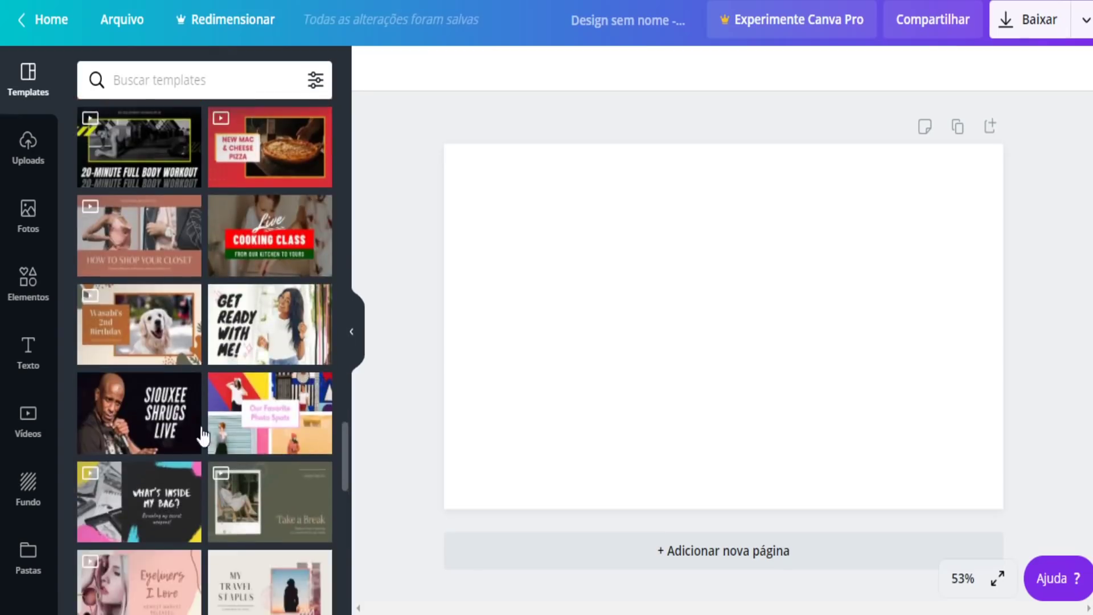
{"action": "scroll", "coordinate": [291, 431], "scroll_direction": "down", "scroll_amount": 5}
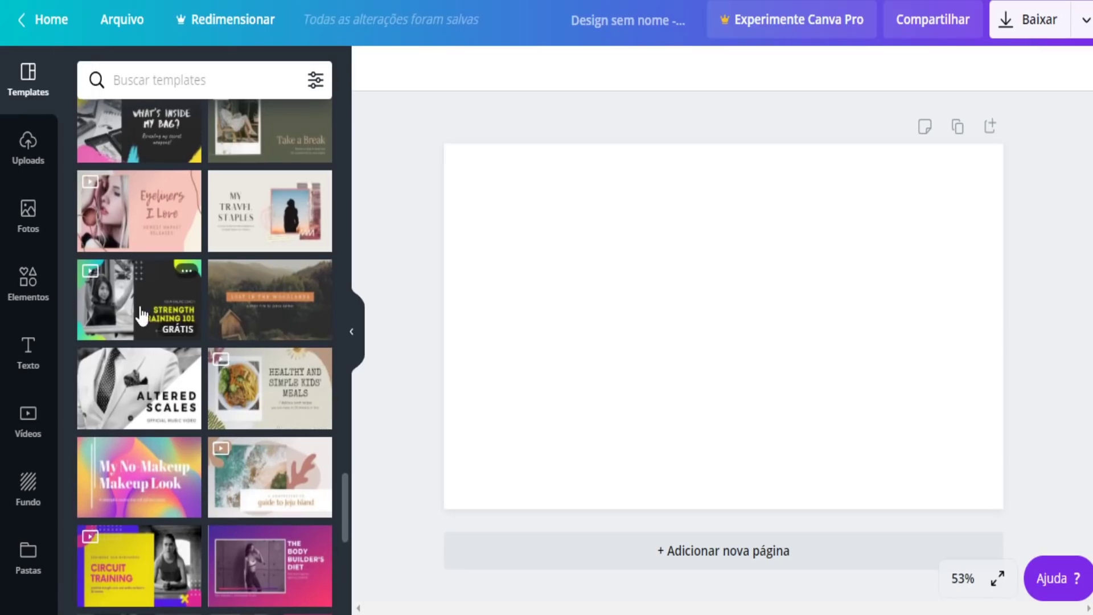
{"action": "scroll", "coordinate": [197, 303], "scroll_direction": "up", "scroll_amount": 15}
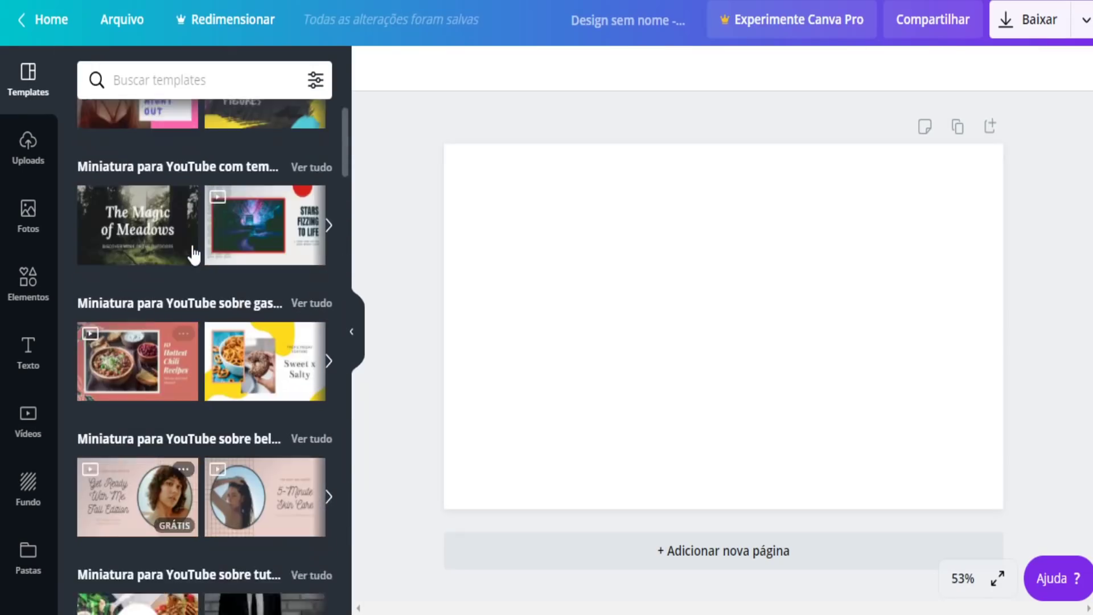
{"action": "scroll", "coordinate": [194, 292], "scroll_direction": "up", "scroll_amount": 2}
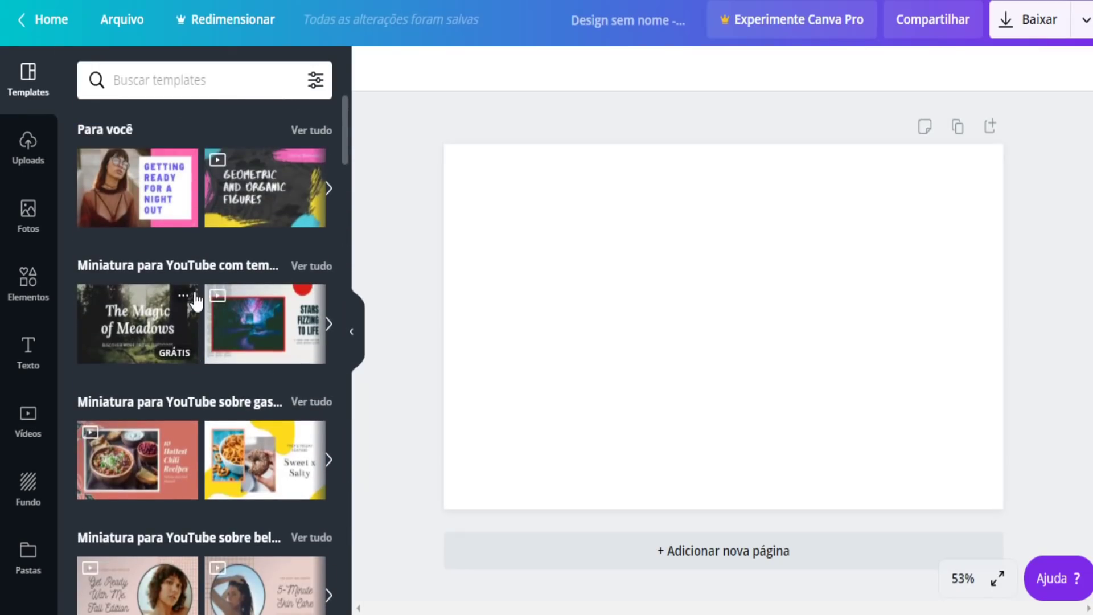
Step: Apply the "Getting Ready for a Night Out" template to the blank page and delete its photo of the woman
{"action": "left_click", "coordinate": [118, 193]}
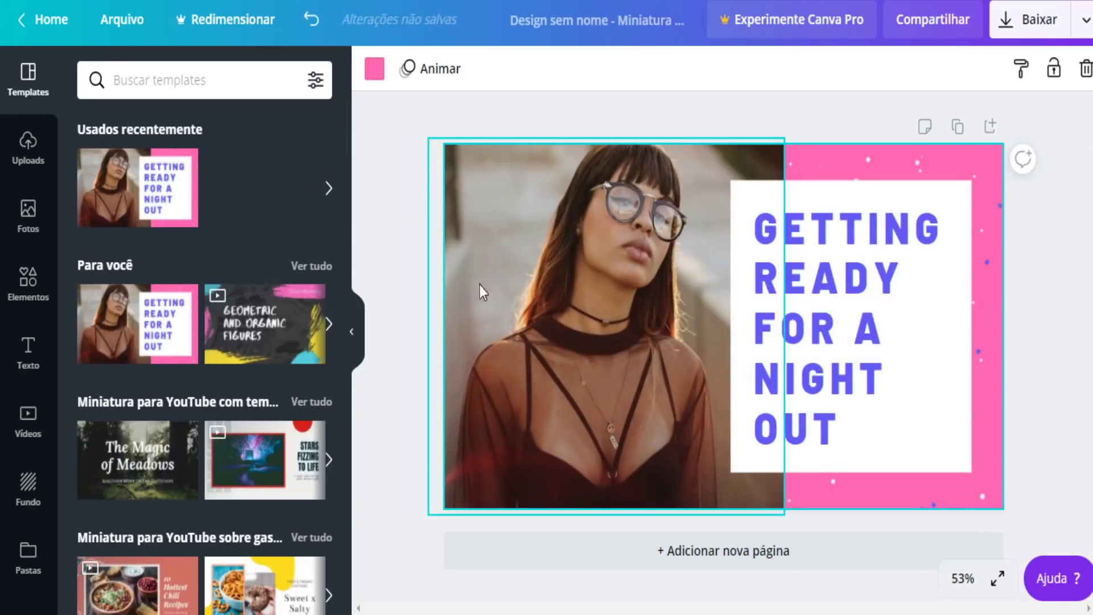
{"action": "left_click_drag", "start_coordinate": [551, 324], "coordinate": [501, 319]}
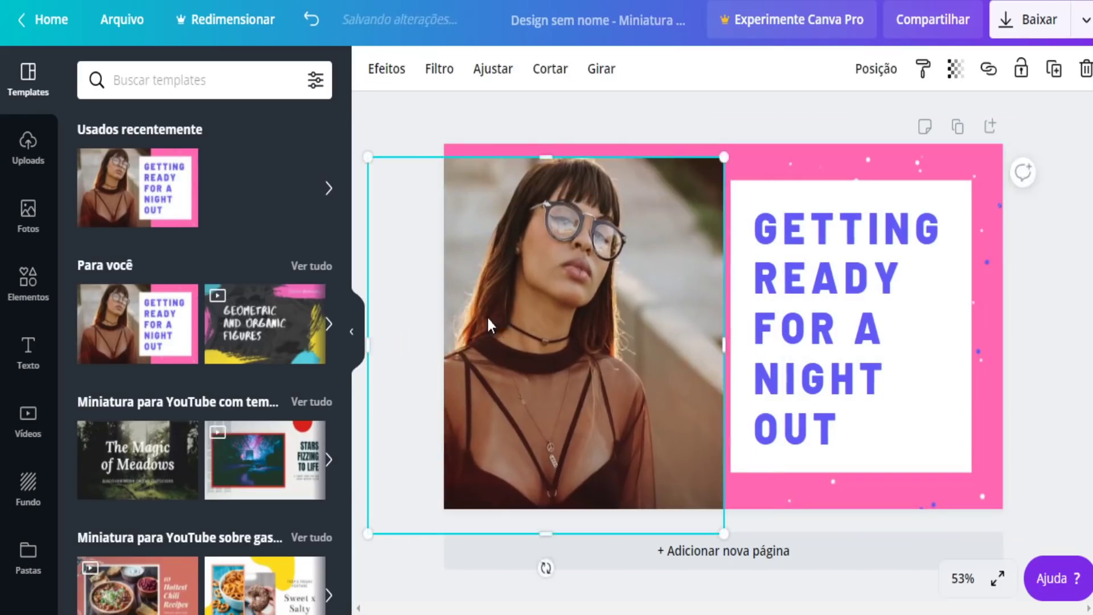
{"action": "key", "text": "Delete"}
Step: Replace the thumbnail's heading text with "PROGRAMA PRA GRAVAR A TELA"
{"action": "double_click", "coordinate": [816, 288]}
{"action": "key", "text": "ctrl+a"}
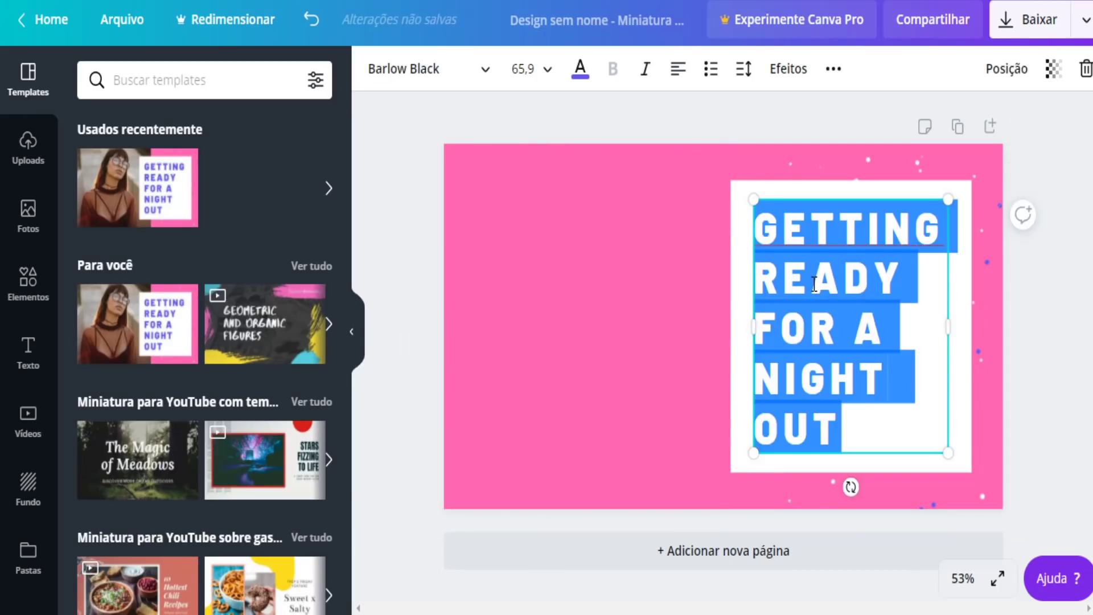
{"action": "type", "text": "PROGRAMA PRA"}
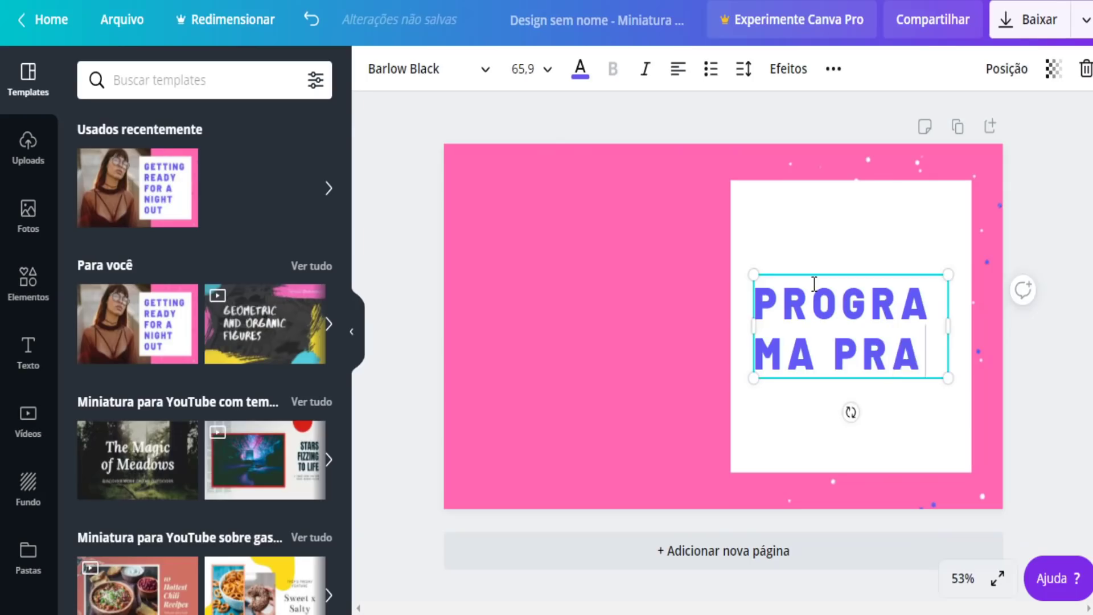
{"action": "type", "text": " BAIXAR"}
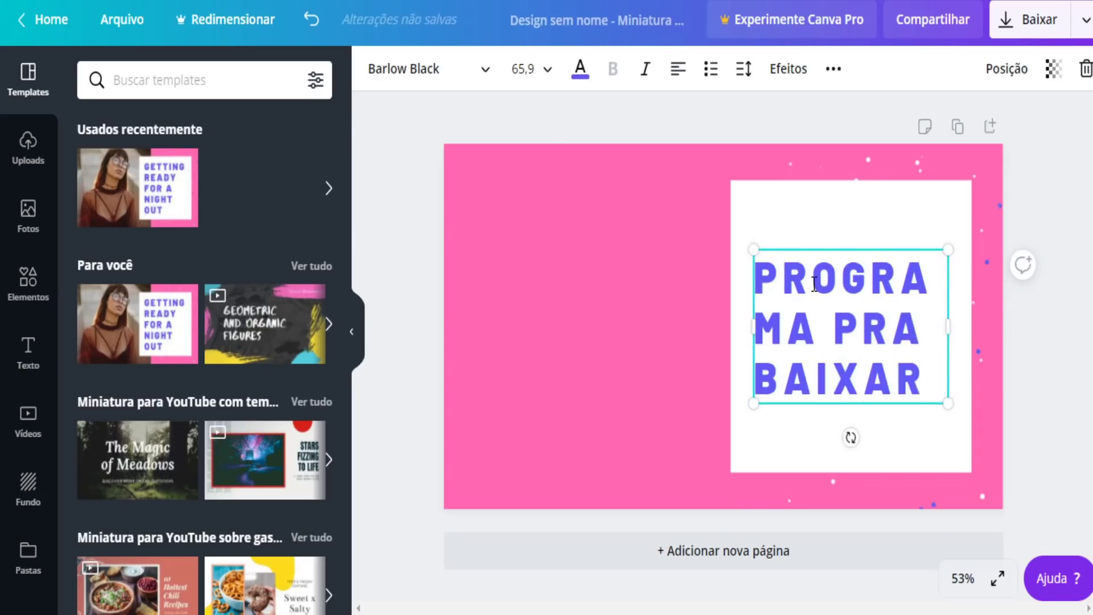
{"action": "key", "text": "BackSpace"}
{"action": "key", "text": "BackSpace"}
{"action": "key", "text": "BackSpace"}
{"action": "key", "text": "BackSpace"}
{"action": "key", "text": "BackSpace"}
{"action": "key", "text": "BackSpace"}
{"action": "key", "text": "BackSpace"}
{"action": "key", "text": "BackSpace"}
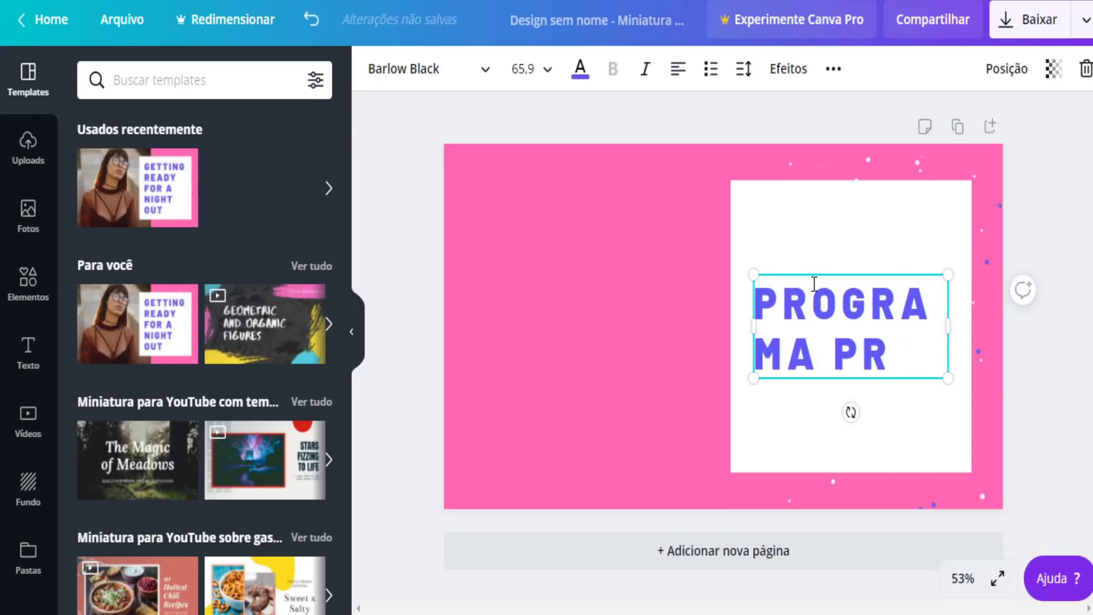
{"action": "type", "text": "A GRAVAR A TE"}
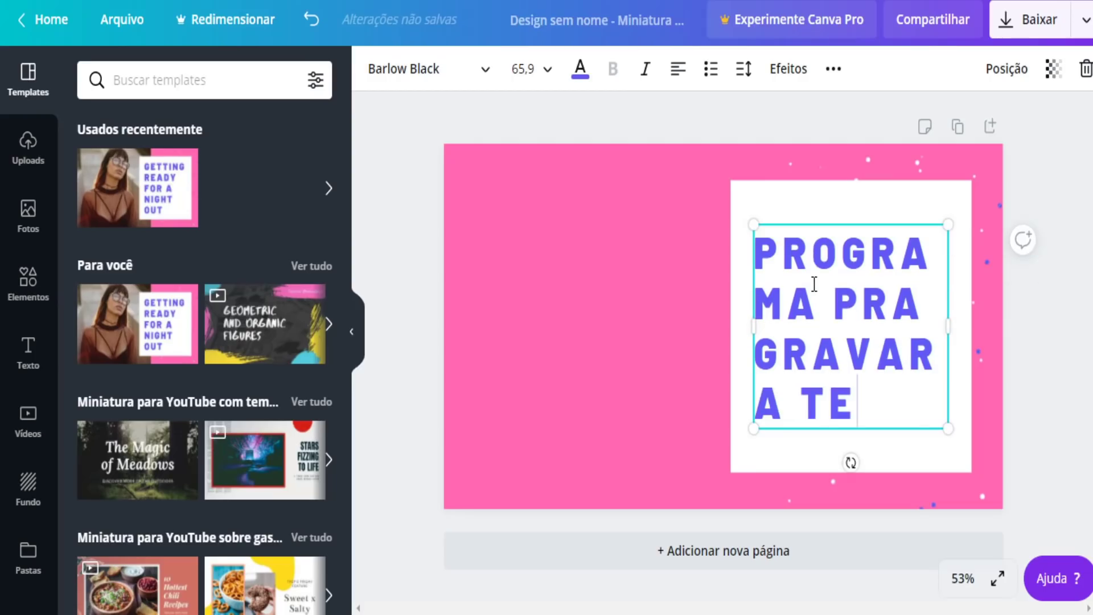
{"action": "type", "text": "LA"}
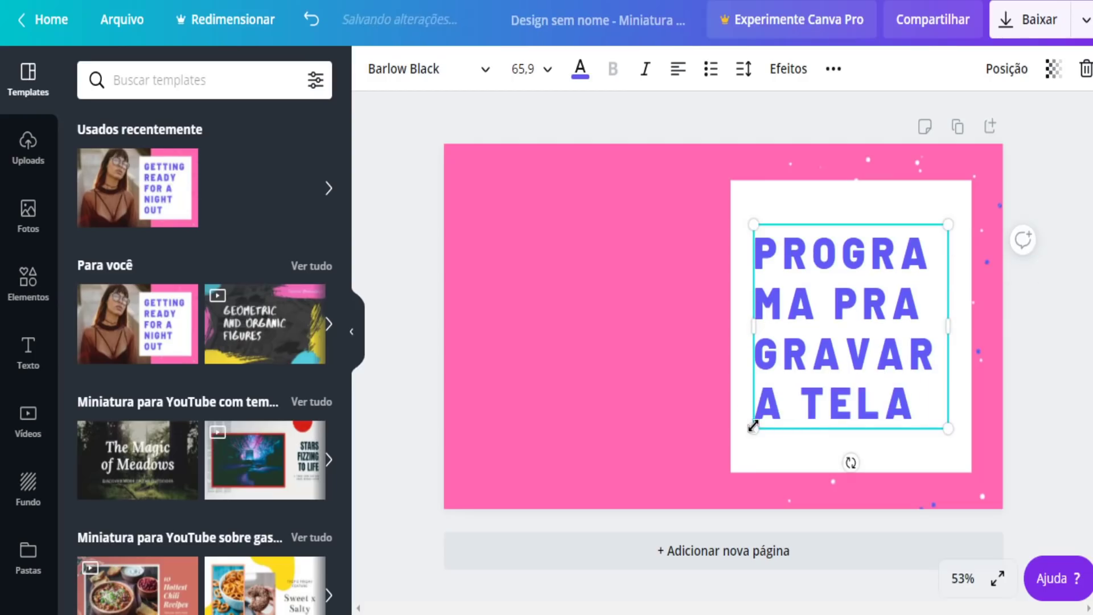
Step: Widen the white box and the heading's text box so the heading fits on three lines at font size 56,3
{"action": "left_click_drag", "start_coordinate": [754, 427], "coordinate": [639, 329]}
{"action": "left_click", "coordinate": [735, 239]}
{"action": "left_click_drag", "start_coordinate": [730, 240], "coordinate": [692, 282]}
{"action": "left_click", "coordinate": [655, 279]}
{"action": "left_click_drag", "start_coordinate": [752, 321], "coordinate": [758, 274]}
{"action": "scroll", "coordinate": [237, 408], "scroll_direction": "down", "scroll_amount": 10}
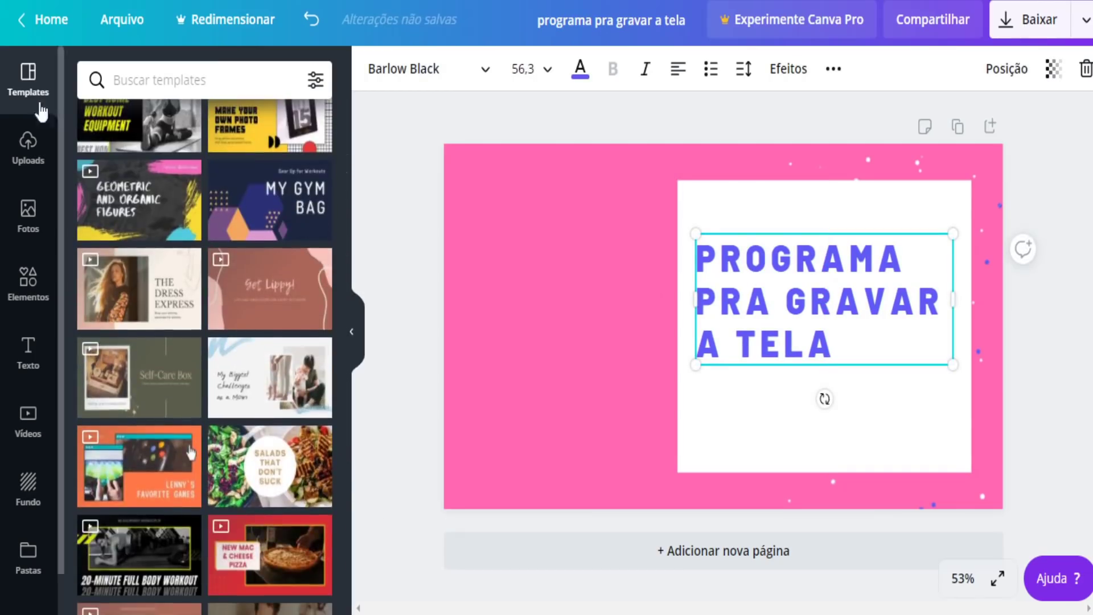
{"action": "left_click", "coordinate": [508, 321]}
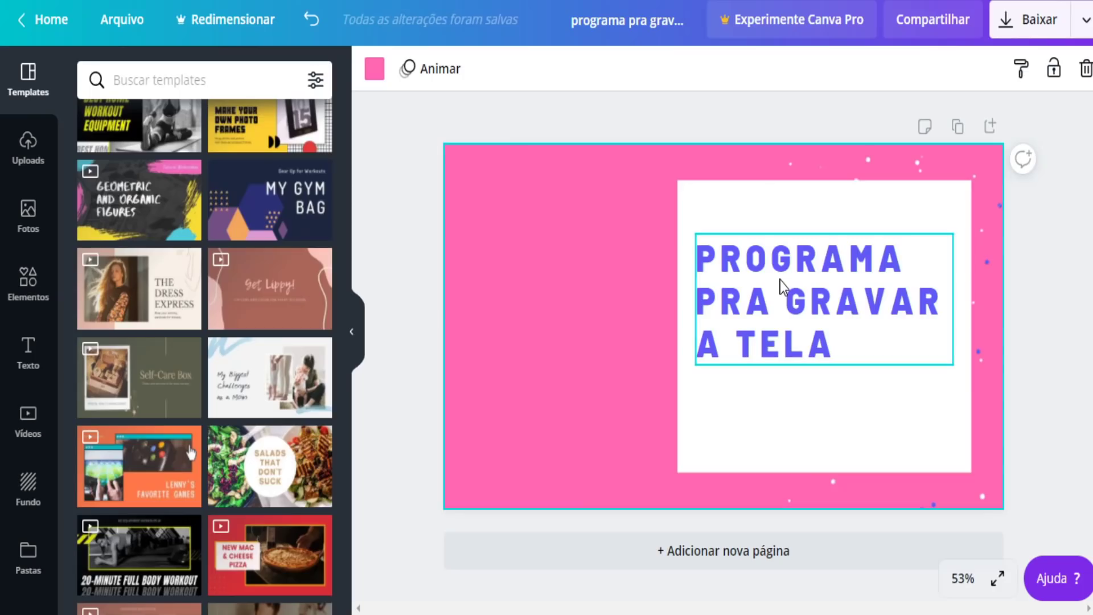
Step: Download the thumbnail design as a JPG file and dismiss the Canva Pro trial offer
{"action": "left_click", "coordinate": [1051, 12]}
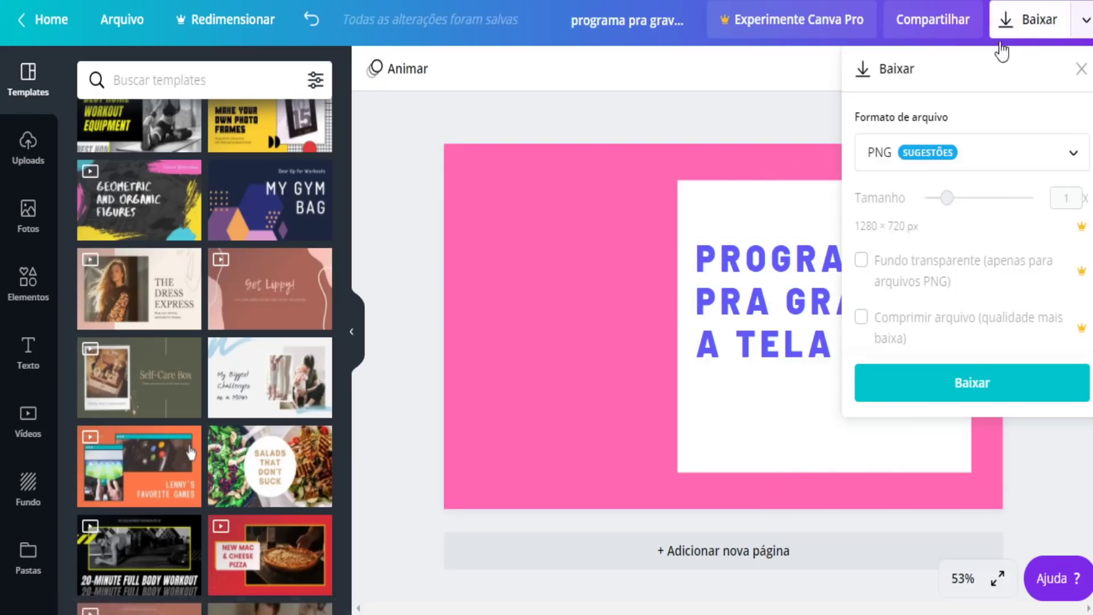
{"action": "left_click", "coordinate": [951, 168]}
{"action": "left_click", "coordinate": [883, 222]}
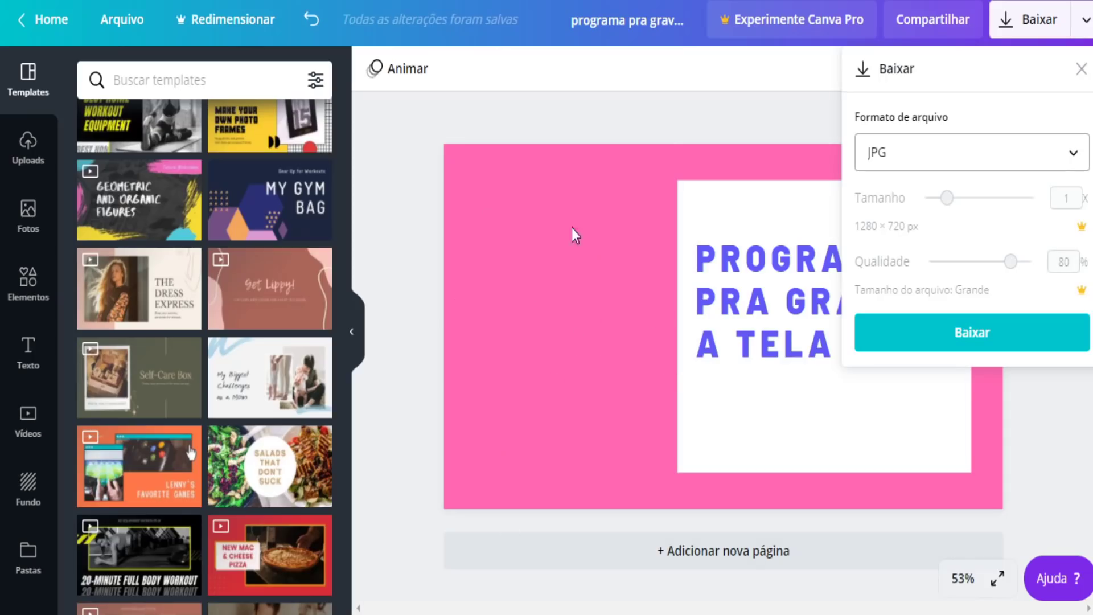
{"action": "left_click", "coordinate": [988, 341]}
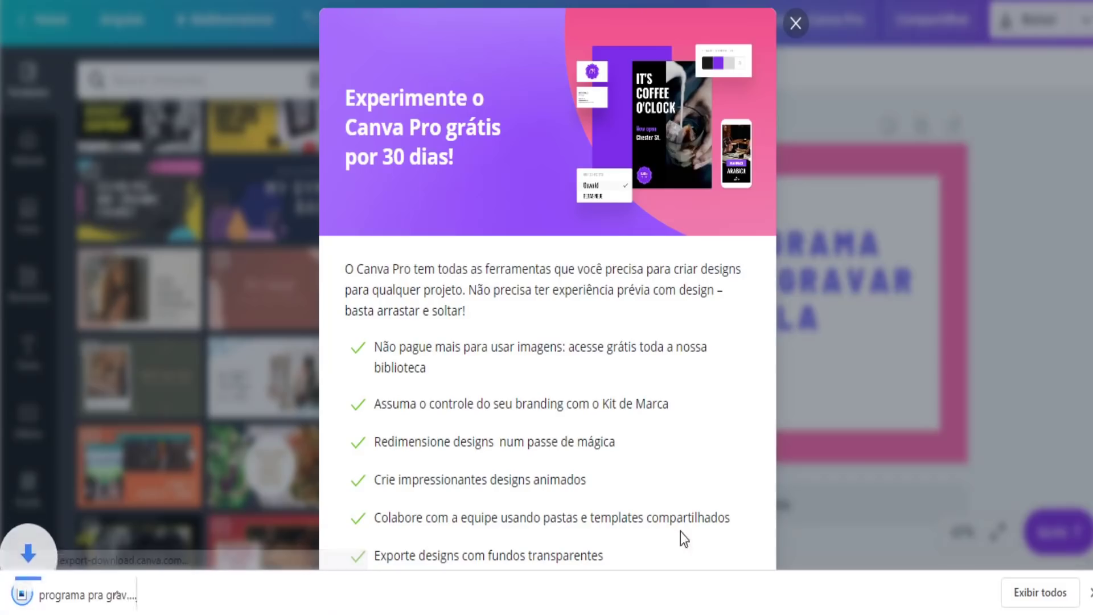
{"action": "left_click", "coordinate": [795, 24]}
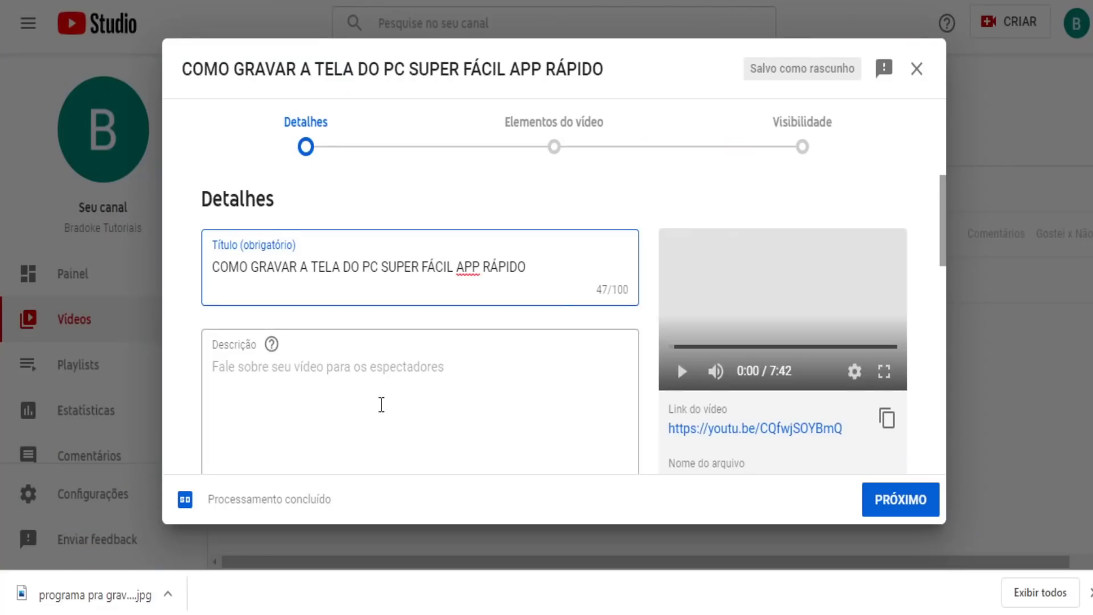
Step: In YouTube Studio, enter the video description "Aprenda a gravar a tela do seu pc facilmente com esse app super rápido e leve."
{"action": "scroll", "coordinate": [261, 256], "scroll_direction": "down", "scroll_amount": 3}
{"action": "scroll", "coordinate": [262, 256], "scroll_direction": "up", "scroll_amount": 2}
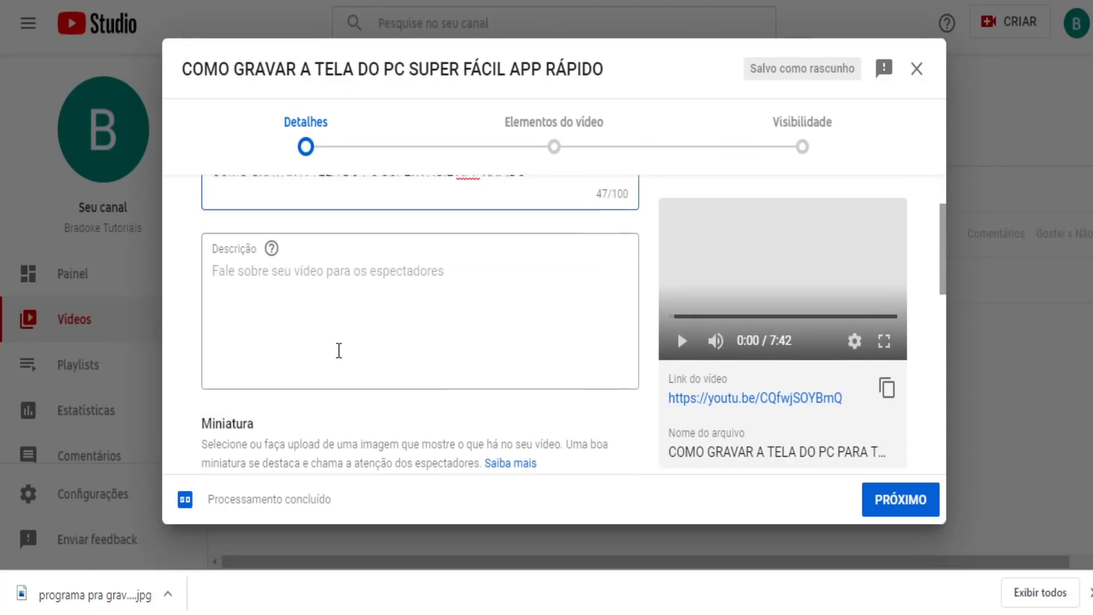
{"action": "left_click", "coordinate": [303, 290]}
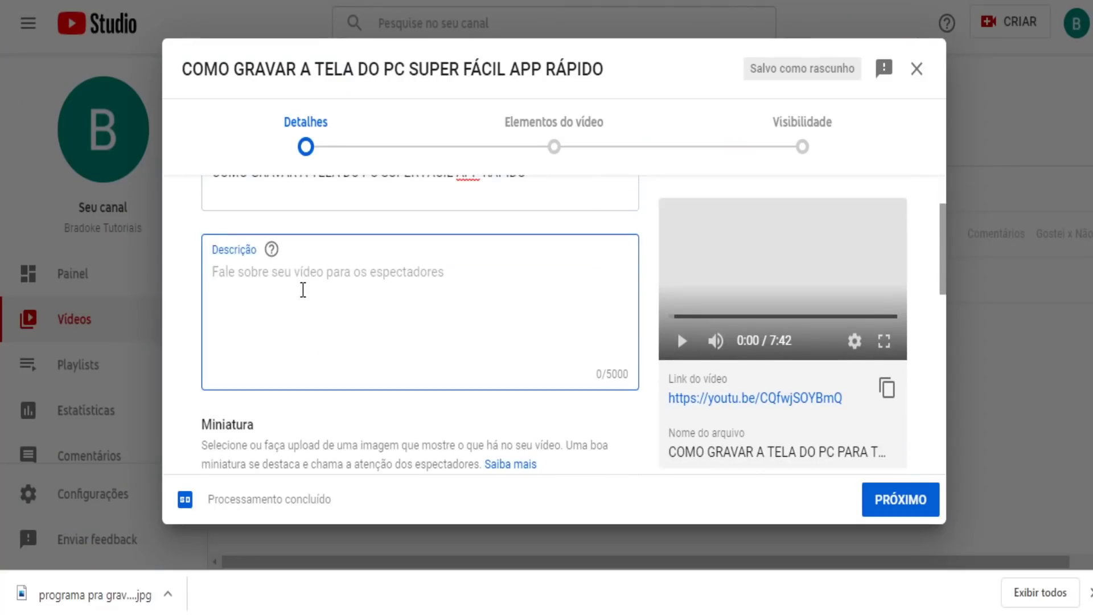
{"action": "scroll", "coordinate": [303, 290], "scroll_direction": "up", "scroll_amount": 2}
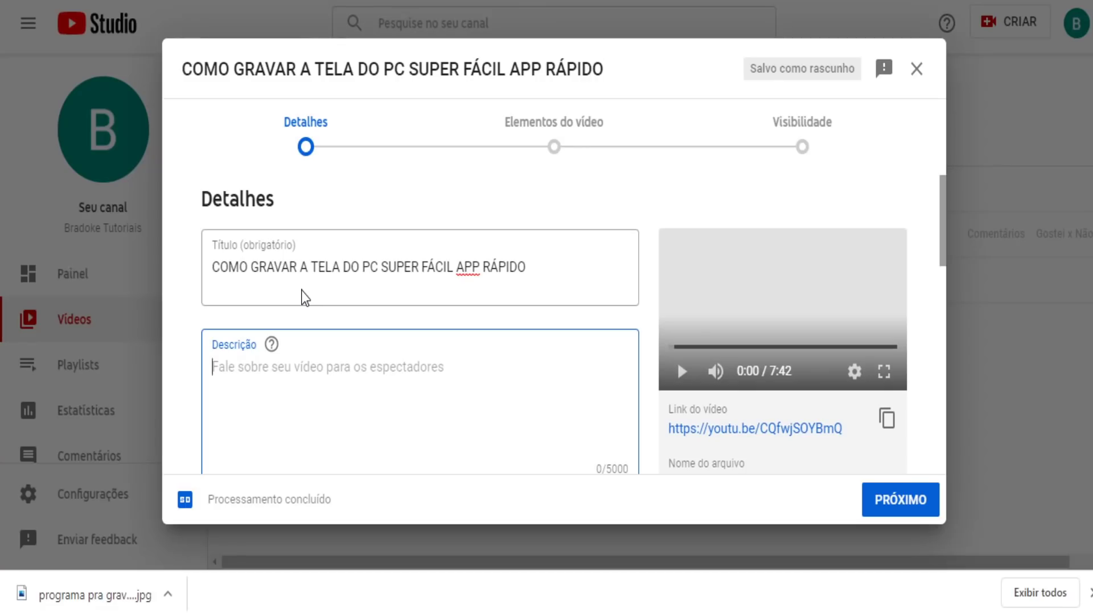
{"action": "type", "text": "C"}
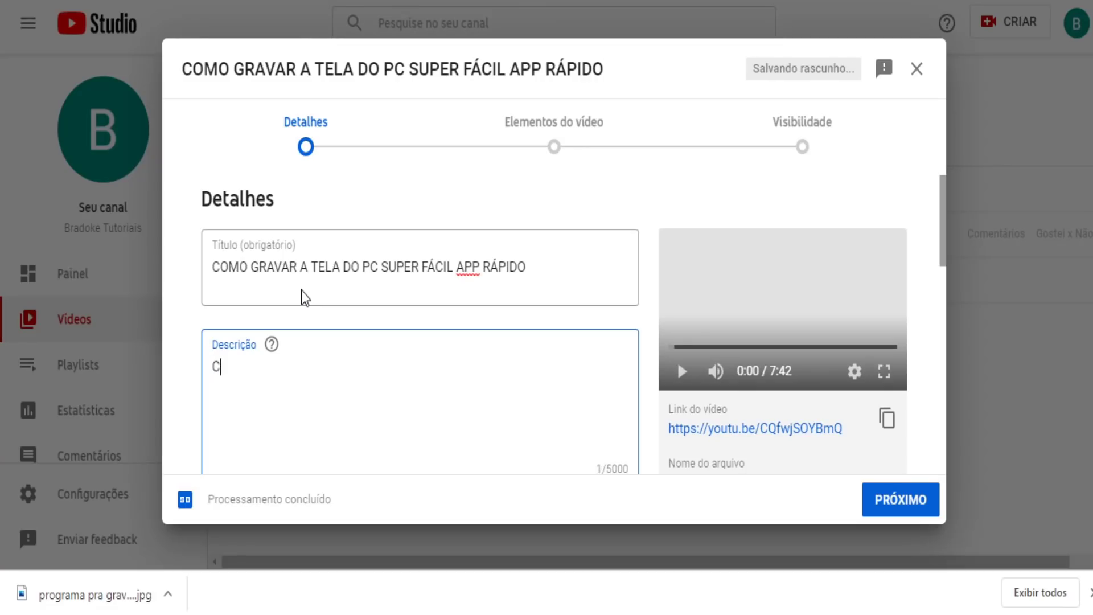
{"action": "key", "text": "BackSpace"}
{"action": "type", "text": "Aprenda a gravar a tela do seu pc facilmente com esse app super rápido e leve"}
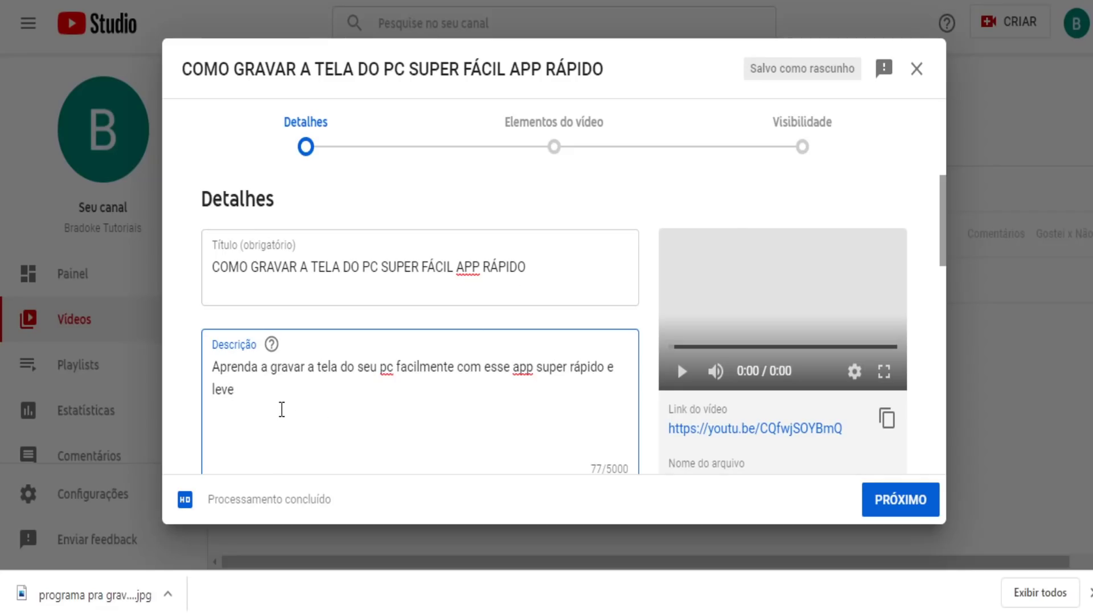
{"action": "type", "text": "."}
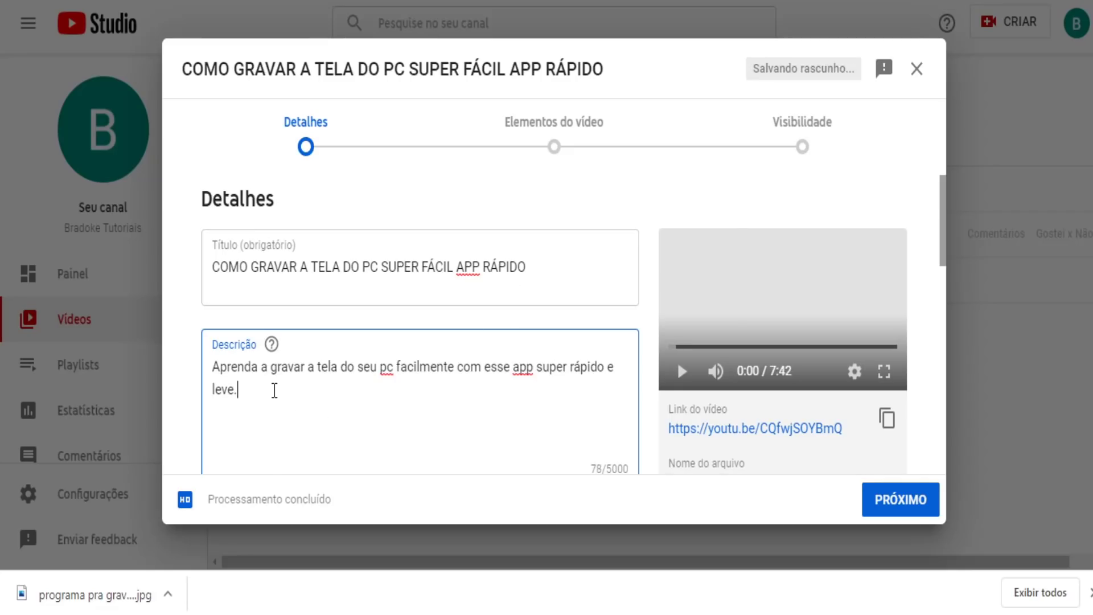
Step: Add the line "Vídeo referente ao canal :" below a blank line in the description, correcting the spelling of "Vídeo"
{"action": "key", "text": "Return"}
{"action": "key", "text": "Return"}
{"action": "type", "text": "Video referente ao canal"}
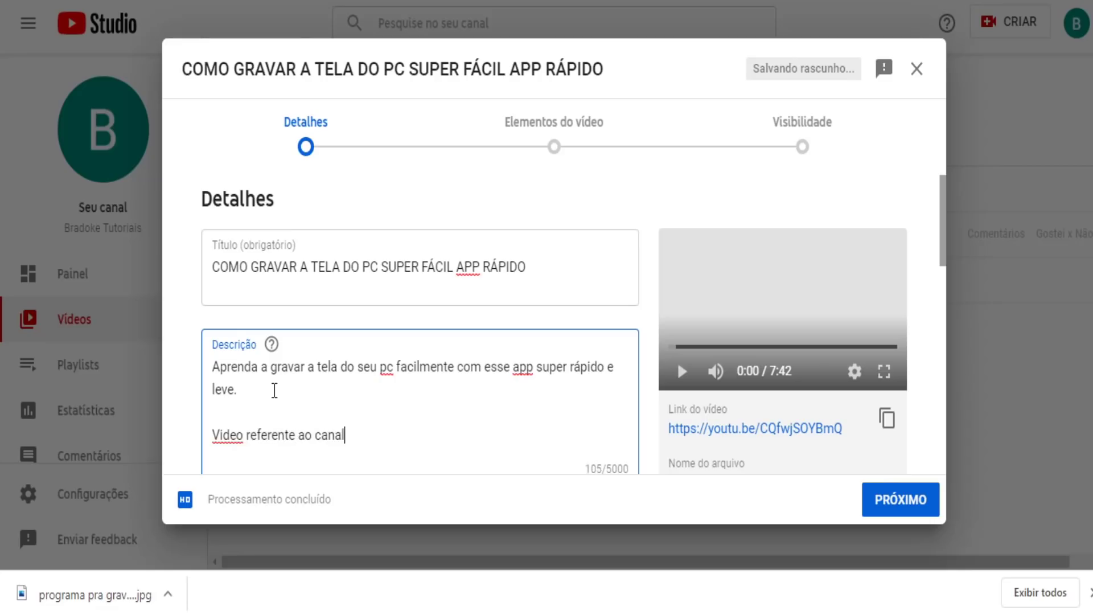
{"action": "type", "text": " :"}
{"action": "right_click", "coordinate": [217, 436]}
{"action": "left_click", "coordinate": [296, 183]}
Step: Copy the referenced YouTube channel's web address from its page and insert it after "Vídeo referente ao canal :" in the description
{"action": "key", "text": "ctrl+Tab"}
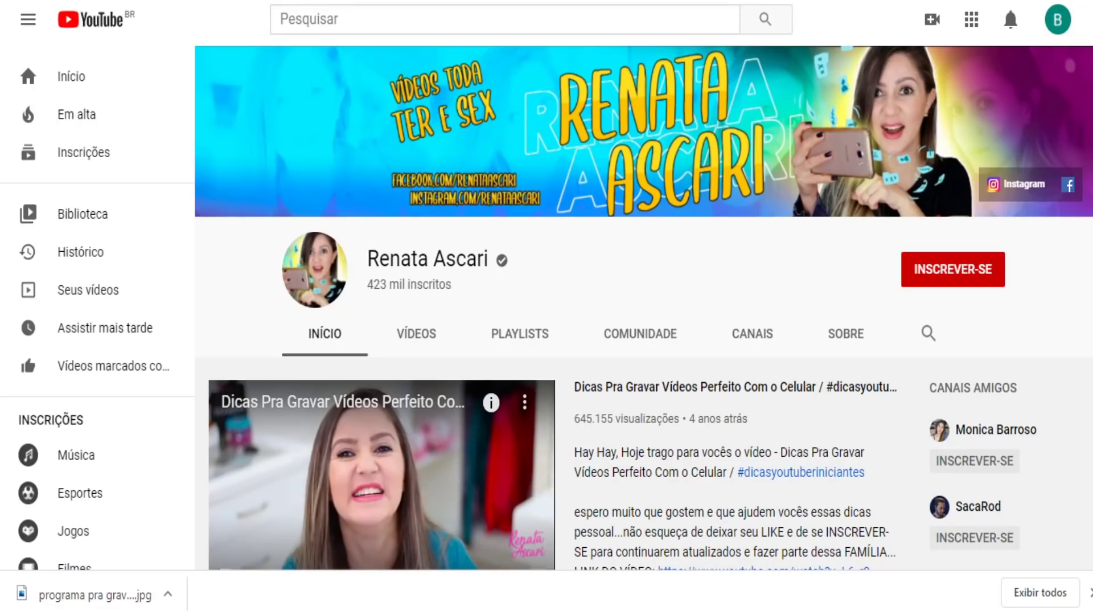
{"action": "right_click", "coordinate": [260, 6]}
{"action": "left_click", "coordinate": [282, 78]}
{"action": "left_click", "coordinate": [501, 19]}
{"action": "key", "text": "ctrl+Tab"}
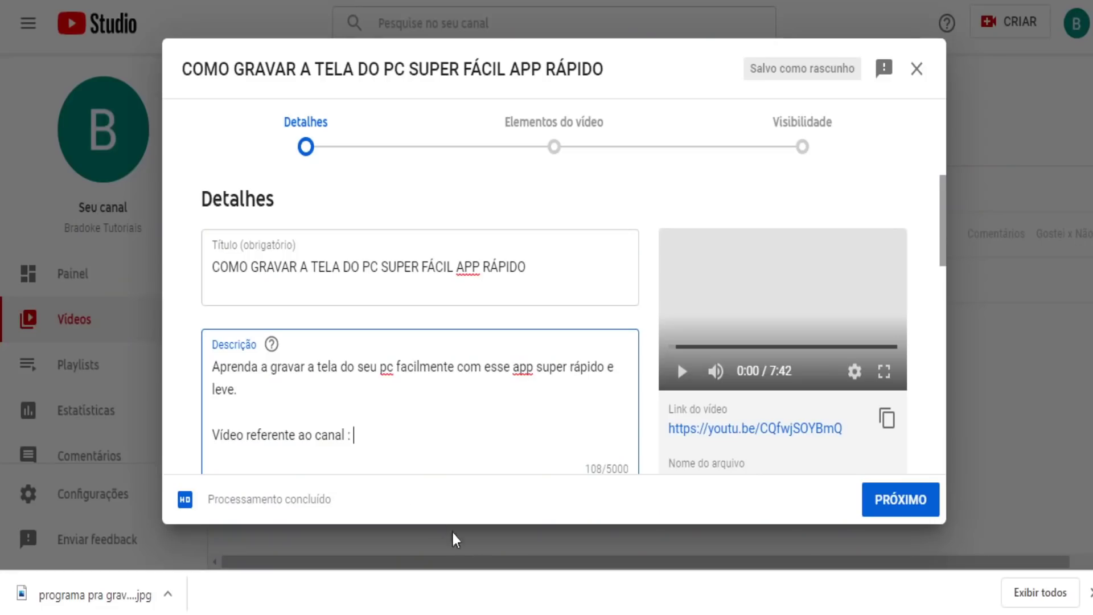
{"action": "type", "text": "https://www.youtube.com/channel/UCwV43vuOV6gxs2pLlm_FC_Q"}
{"action": "scroll", "coordinate": [392, 426], "scroll_direction": "down", "scroll_amount": 3}
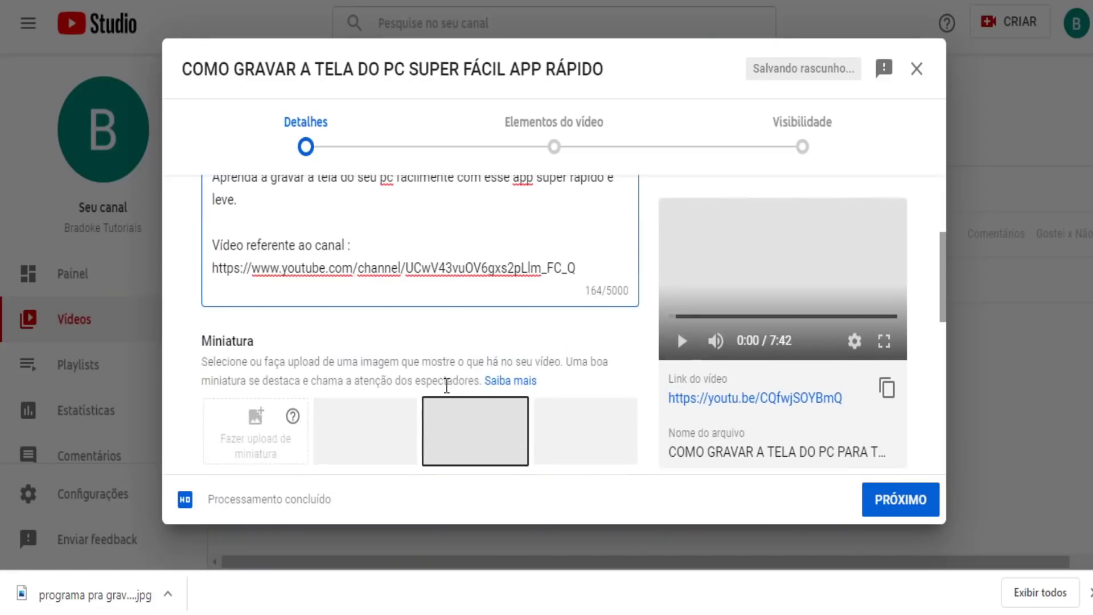
Step: Add a line break after the channel link and several blank lines below the description's opening sentence
{"action": "left_click", "coordinate": [584, 266]}
{"action": "key", "text": "Return"}
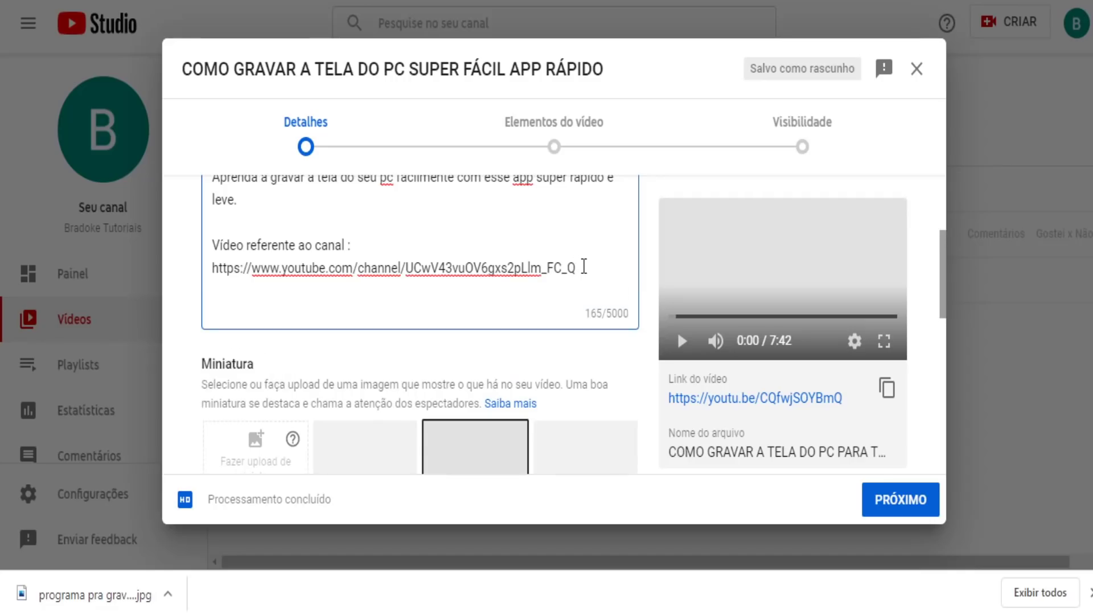
{"action": "left_click", "coordinate": [307, 201]}
{"action": "key", "text": "Return"}
{"action": "key", "text": "Return"}
{"action": "key", "text": "Return"}
{"action": "key", "text": "Return"}
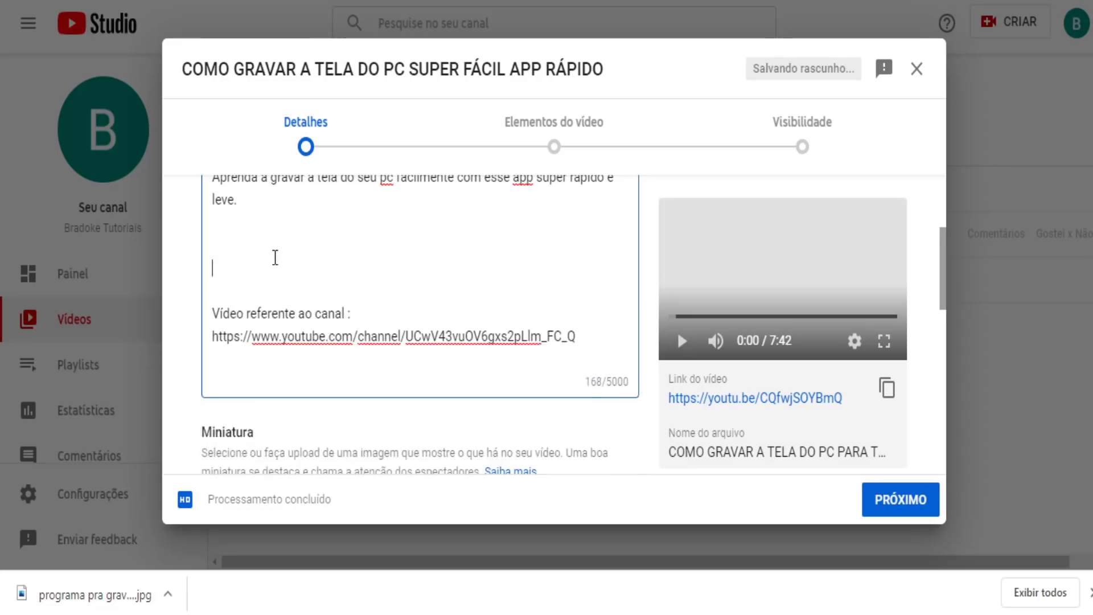
{"action": "left_click", "coordinate": [221, 247]}
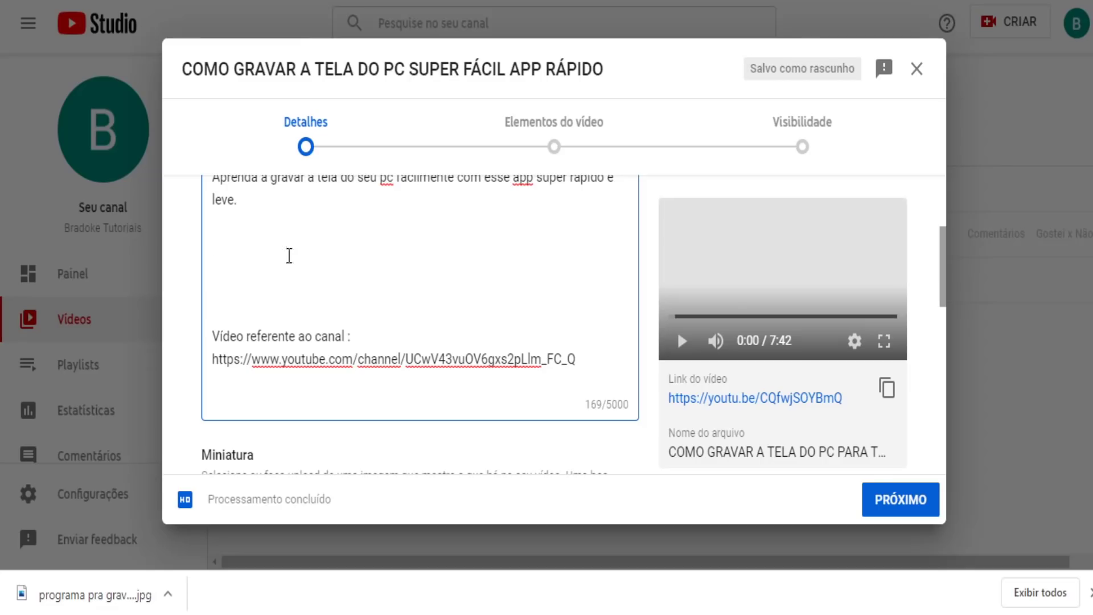
Step: Review the description's layout and examine the requirements for uploading a custom thumbnail
{"action": "scroll", "coordinate": [290, 244], "scroll_direction": "down", "scroll_amount": 2}
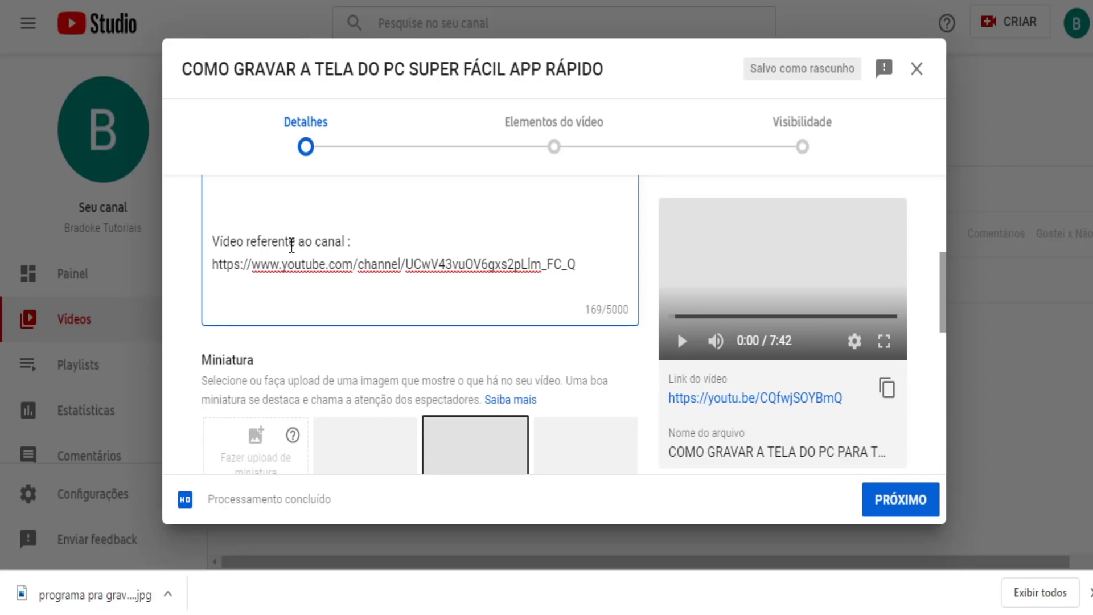
{"action": "scroll", "coordinate": [366, 247], "scroll_direction": "up", "scroll_amount": 5}
{"action": "scroll", "coordinate": [353, 257], "scroll_direction": "down", "scroll_amount": 5}
{"action": "scroll", "coordinate": [280, 347], "scroll_direction": "up", "scroll_amount": 3}
{"action": "left_click", "coordinate": [217, 352]}
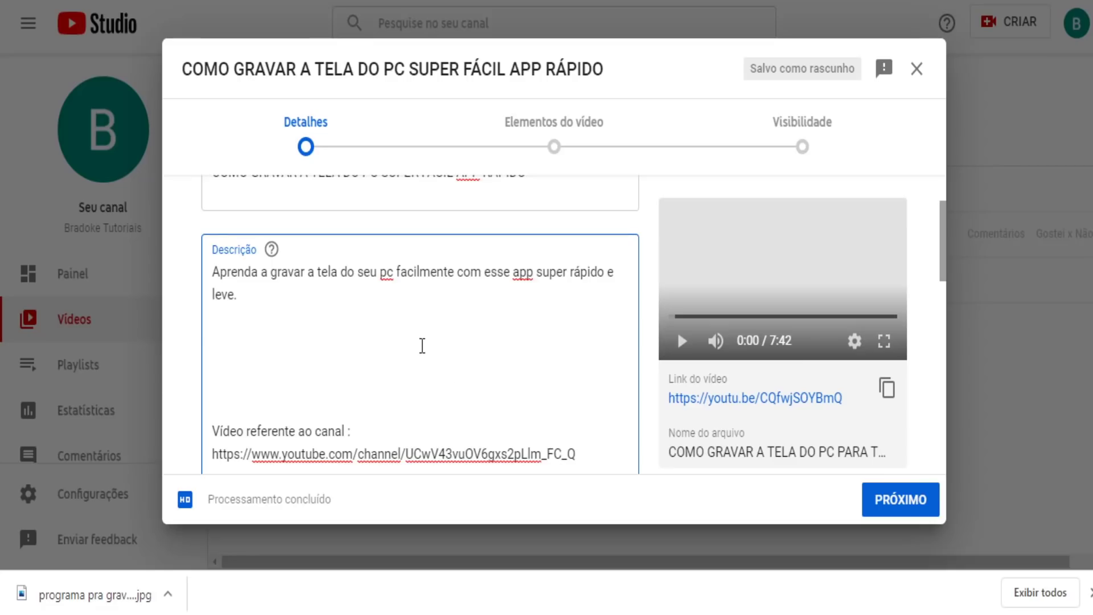
{"action": "scroll", "coordinate": [420, 344], "scroll_direction": "down", "scroll_amount": 3}
{"action": "scroll", "coordinate": [418, 348], "scroll_direction": "up", "scroll_amount": 3}
{"action": "scroll", "coordinate": [399, 342], "scroll_direction": "down", "scroll_amount": 8}
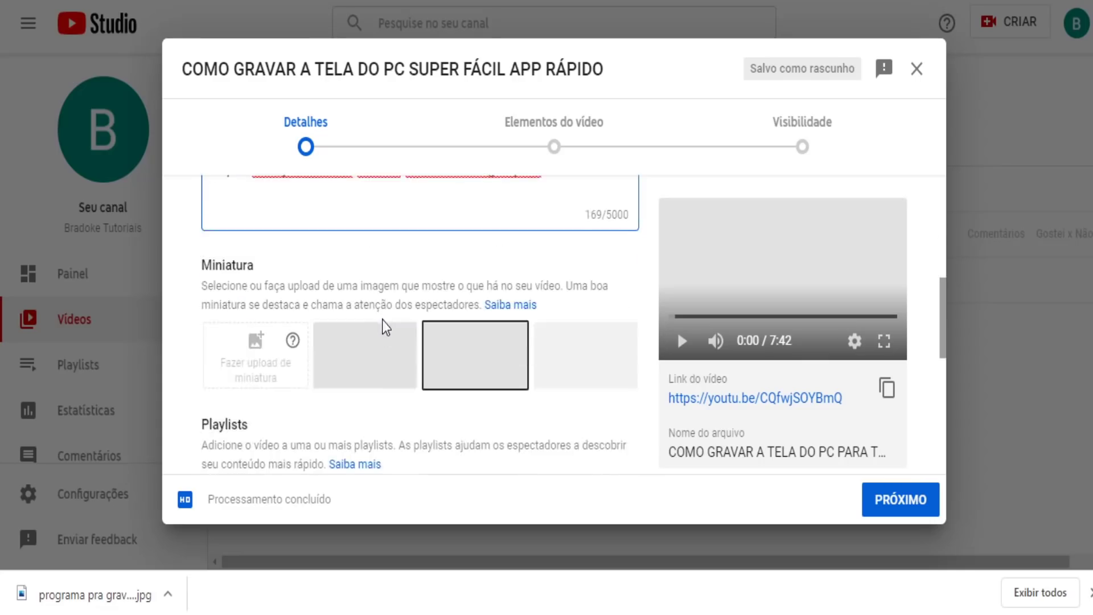
{"action": "scroll", "coordinate": [250, 274], "scroll_direction": "up", "scroll_amount": 2}
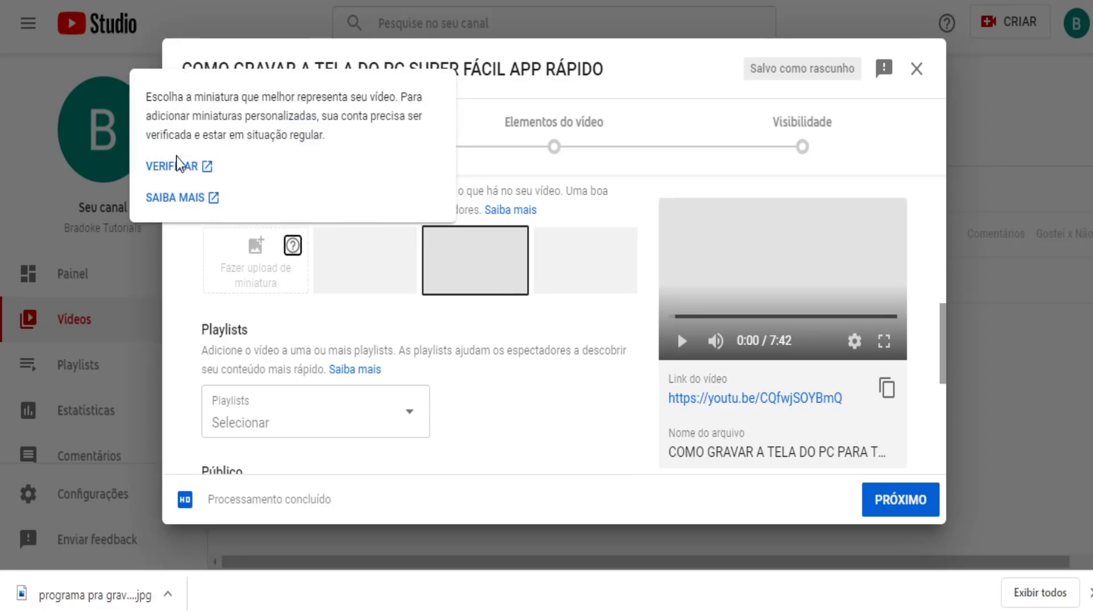
Step: Mark the video as not made for children and expand the additional options as far as the tags
{"action": "scroll", "coordinate": [263, 365], "scroll_direction": "down", "scroll_amount": 5}
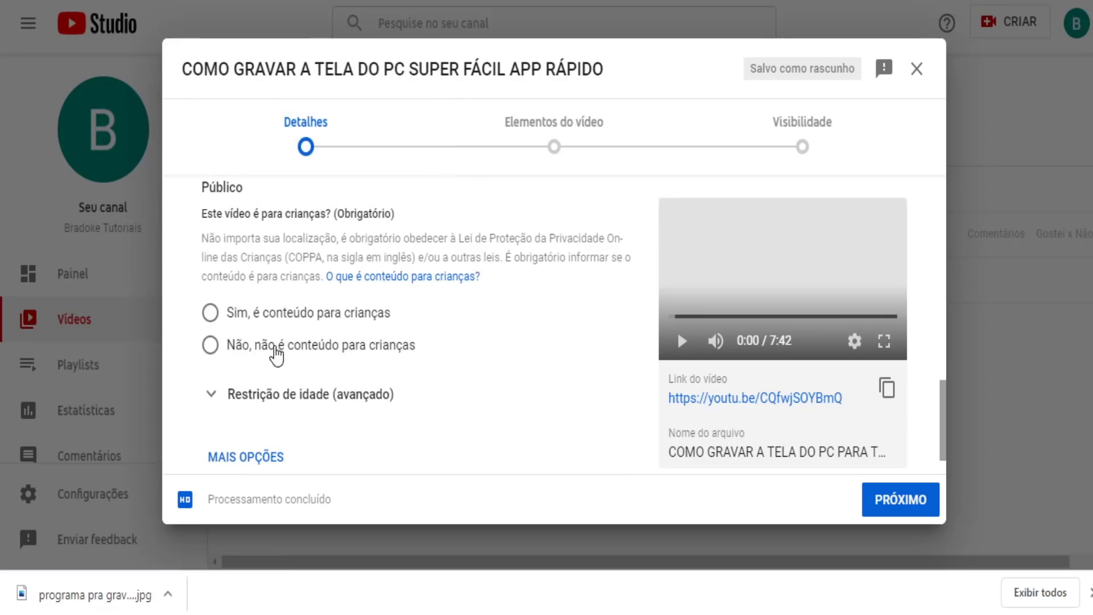
{"action": "left_click", "coordinate": [263, 348]}
{"action": "scroll", "coordinate": [265, 352], "scroll_direction": "down", "scroll_amount": 1}
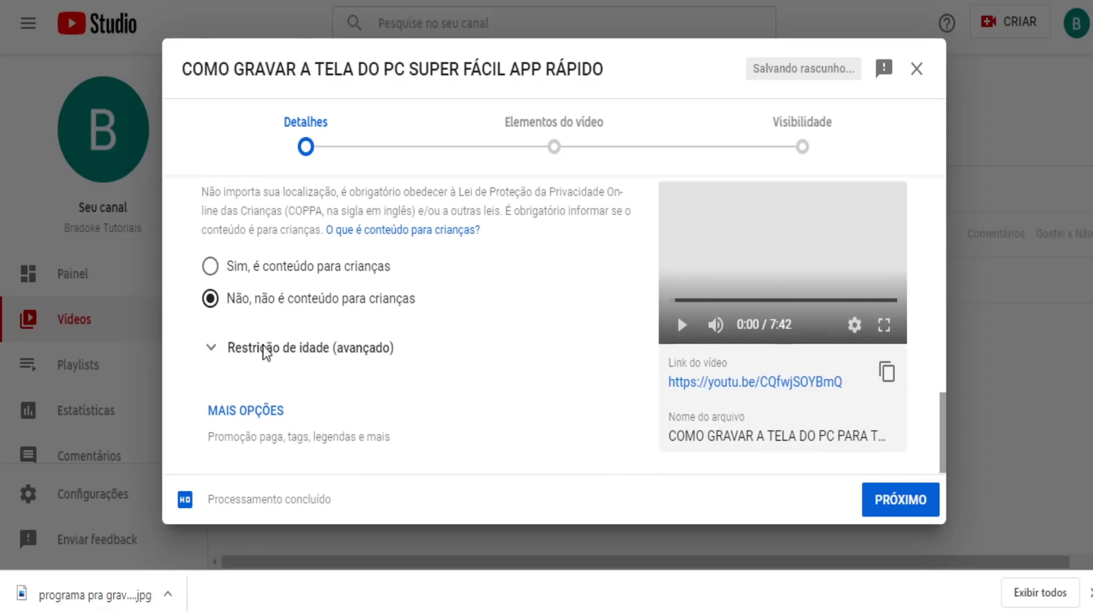
{"action": "left_click", "coordinate": [252, 412]}
{"action": "scroll", "coordinate": [277, 392], "scroll_direction": "down", "scroll_amount": 5}
{"action": "scroll", "coordinate": [277, 392], "scroll_direction": "down", "scroll_amount": 4}
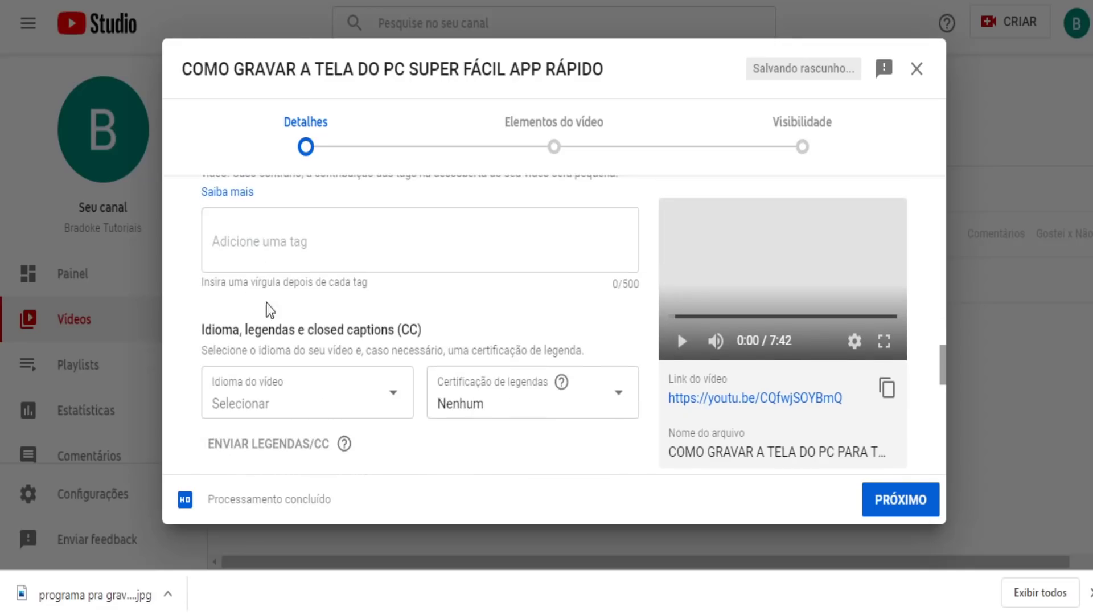
{"action": "left_click", "coordinate": [238, 246]}
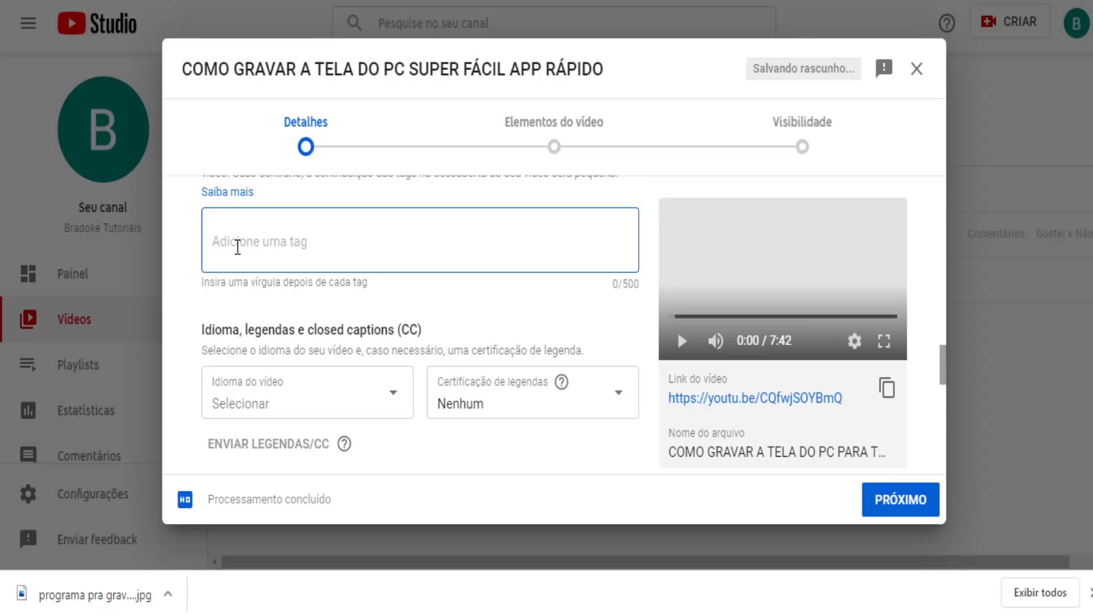
{"action": "type", "text": "graa"}
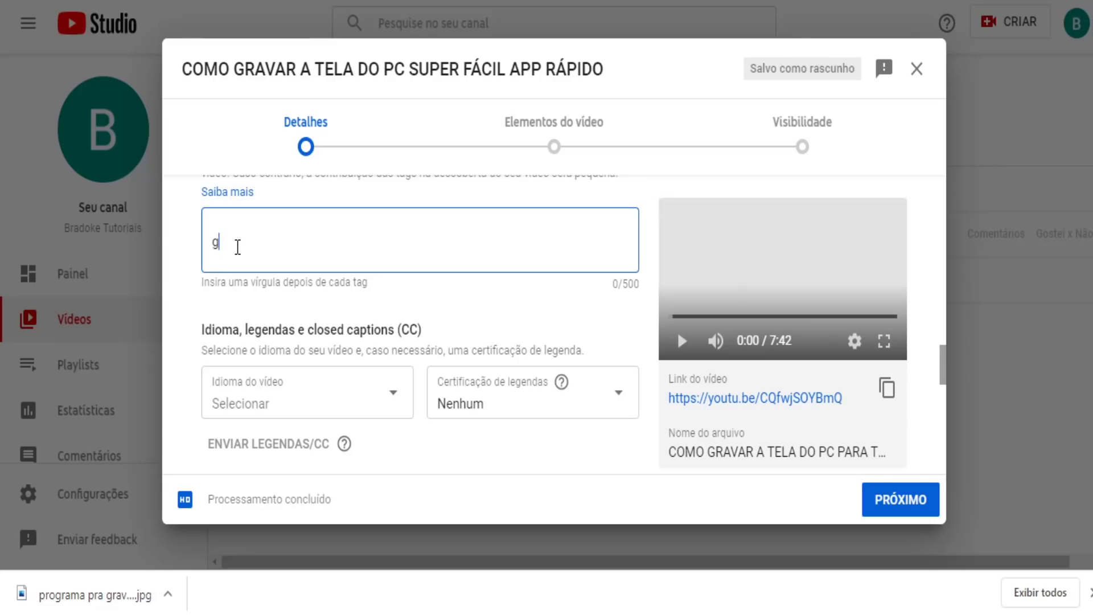
{"action": "key", "text": "BackSpace"}
{"action": "key", "text": "BackSpace"}
{"action": "key", "text": "BackSpace"}
{"action": "key", "text": "BackSpace"}
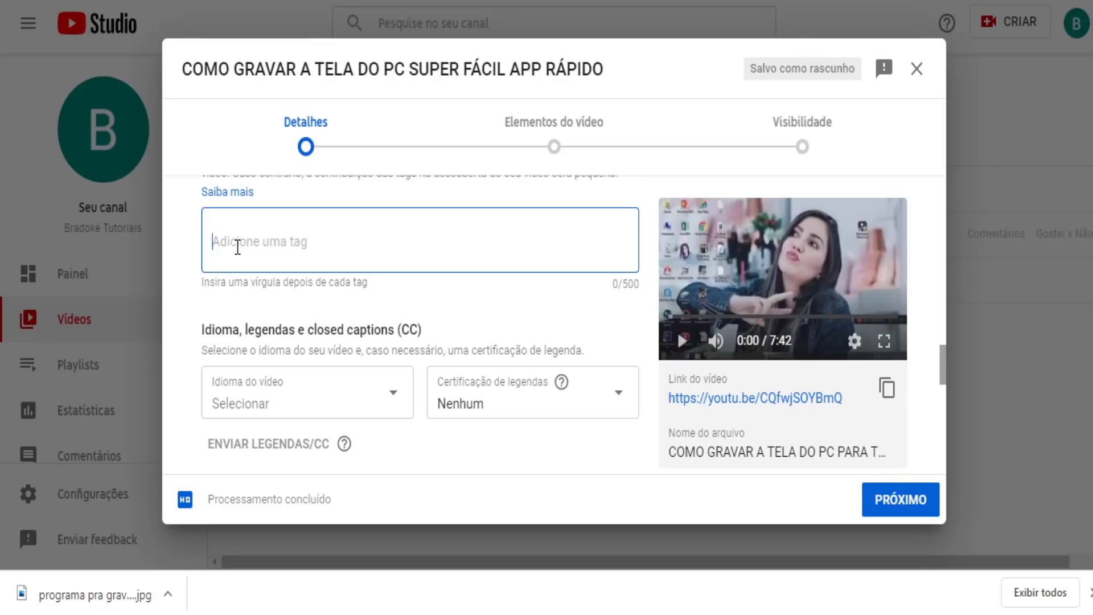
Step: Add the video tags "aplicativo para gravar a tela" and "gravar a tela"
{"action": "type", "text": "aplicativo para gravar a tela"}
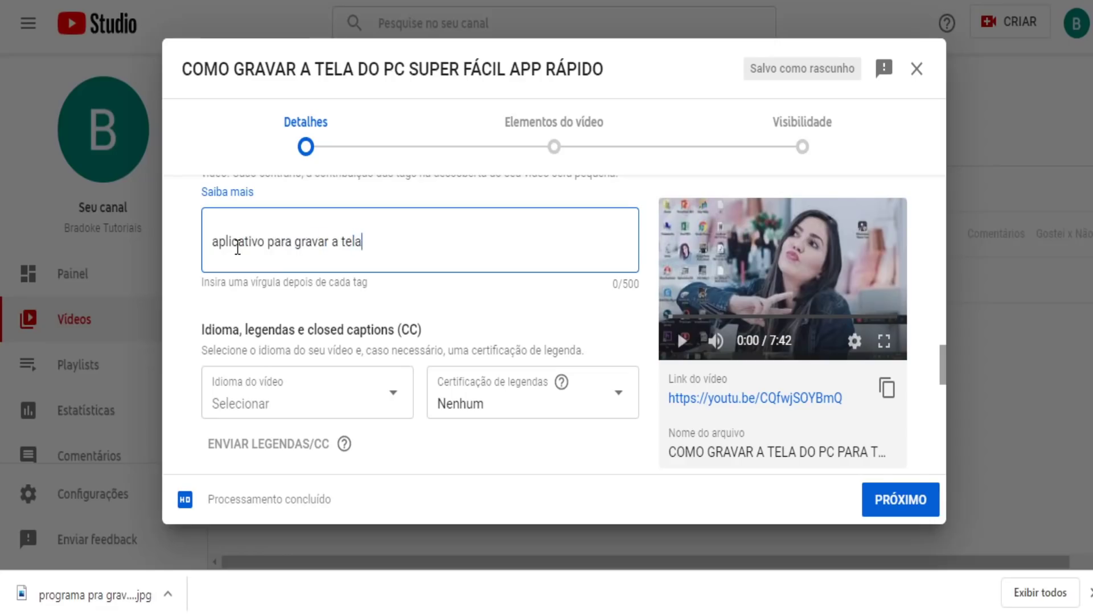
{"action": "key", "text": "Return"}
{"action": "type", "text": "gravar"}
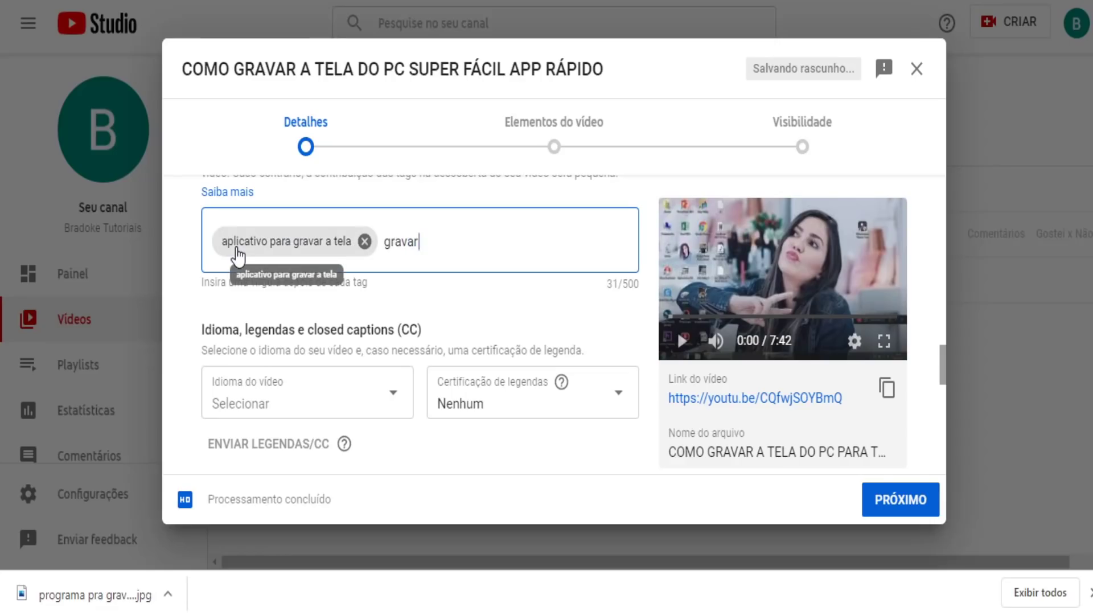
{"action": "type", "text": " a tela"}
{"action": "key", "text": "Return"}
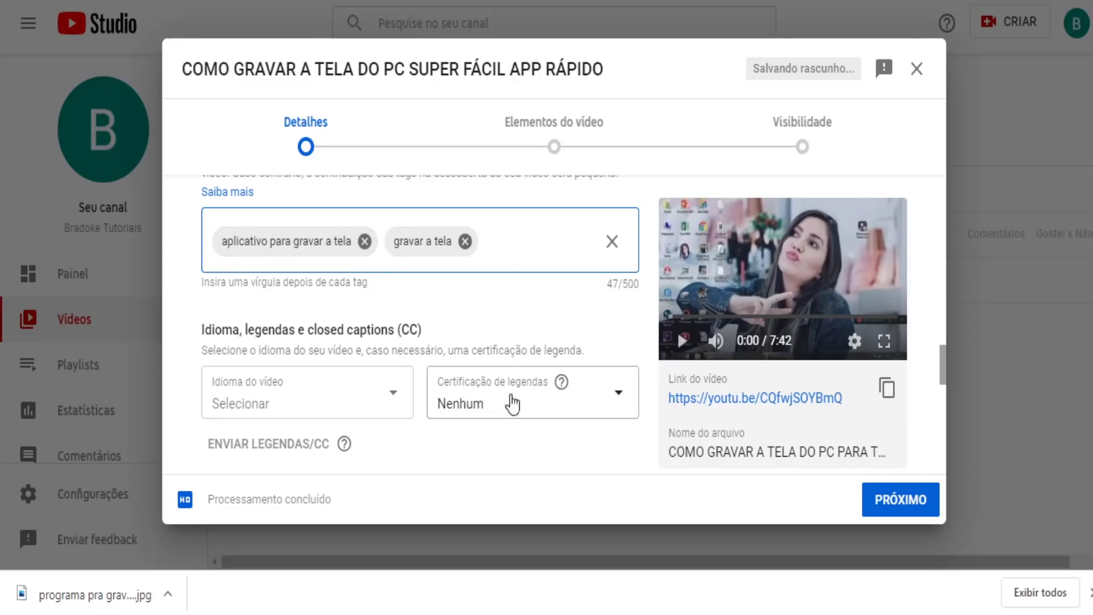
{"action": "scroll", "coordinate": [442, 295], "scroll_direction": "up", "scroll_amount": 15}
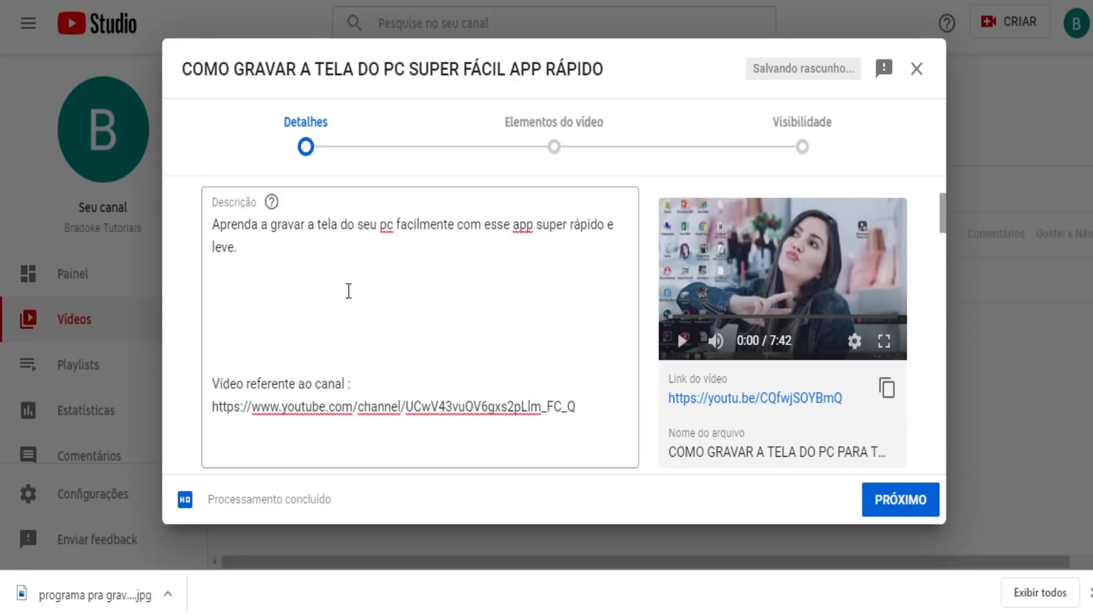
{"action": "left_click", "coordinate": [223, 296]}
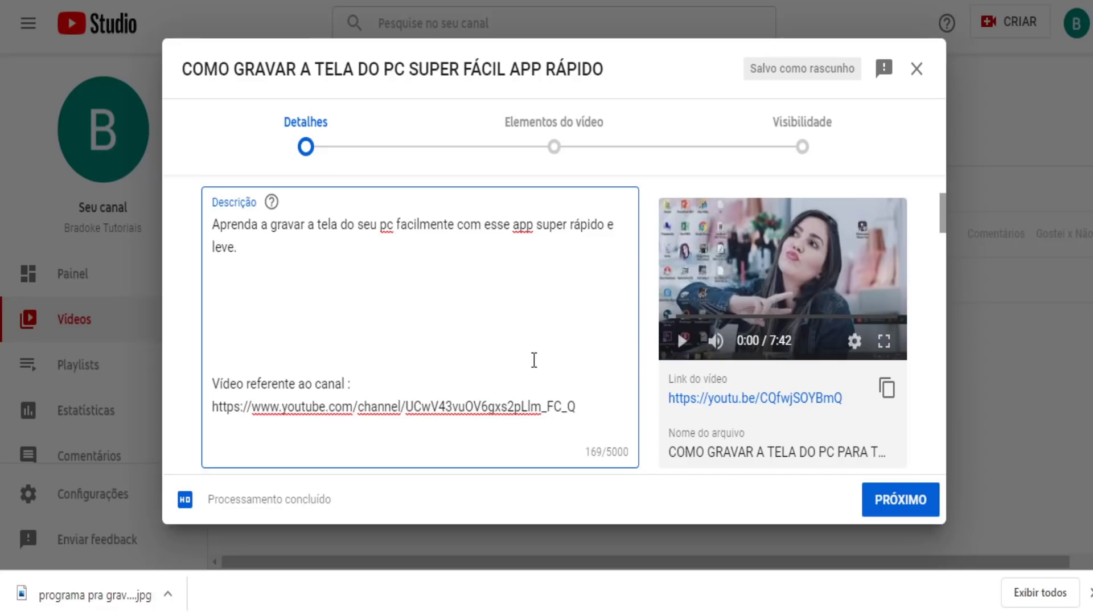
{"action": "scroll", "coordinate": [523, 297], "scroll_direction": "down", "scroll_amount": 5}
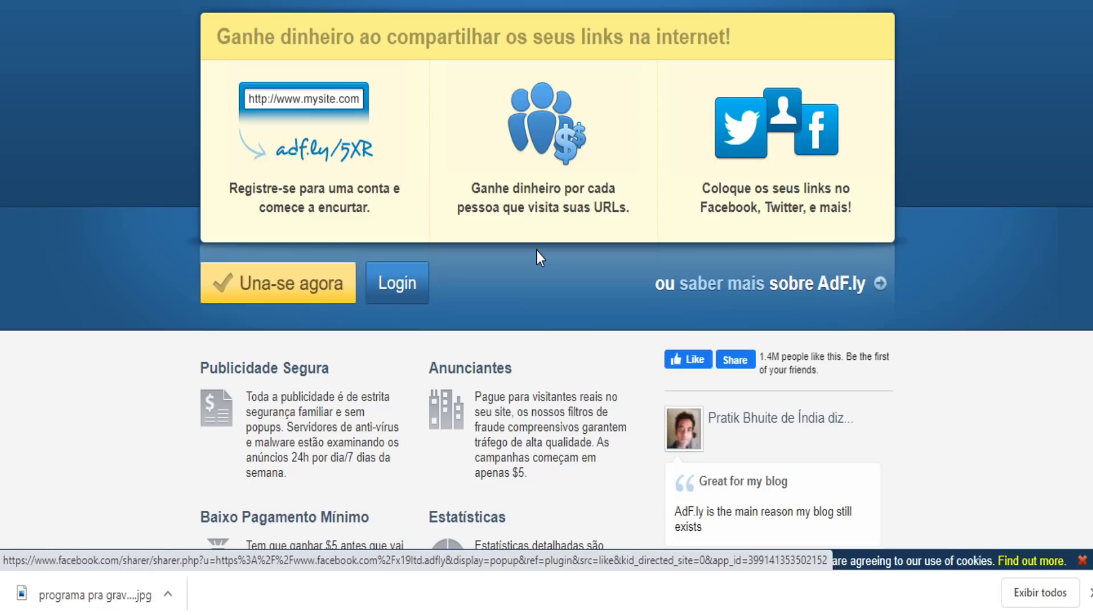
Step: Switch to the AdFly website, register an account by signing in with the existing Google account, and agree to the terms and conditions
{"action": "left_click", "coordinate": [1089, 592]}
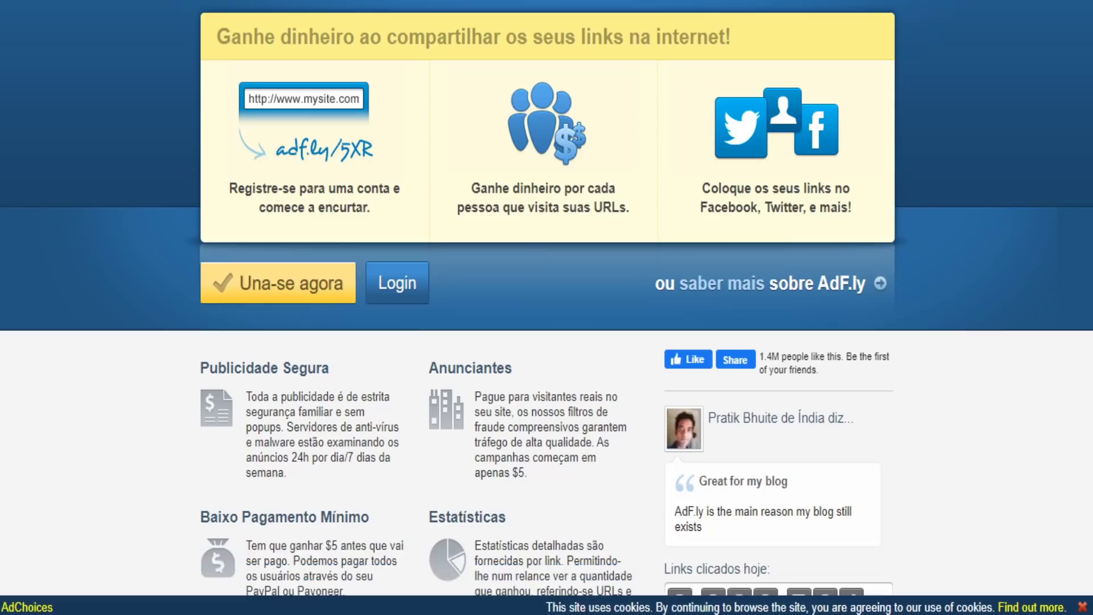
{"action": "left_click", "coordinate": [268, 286]}
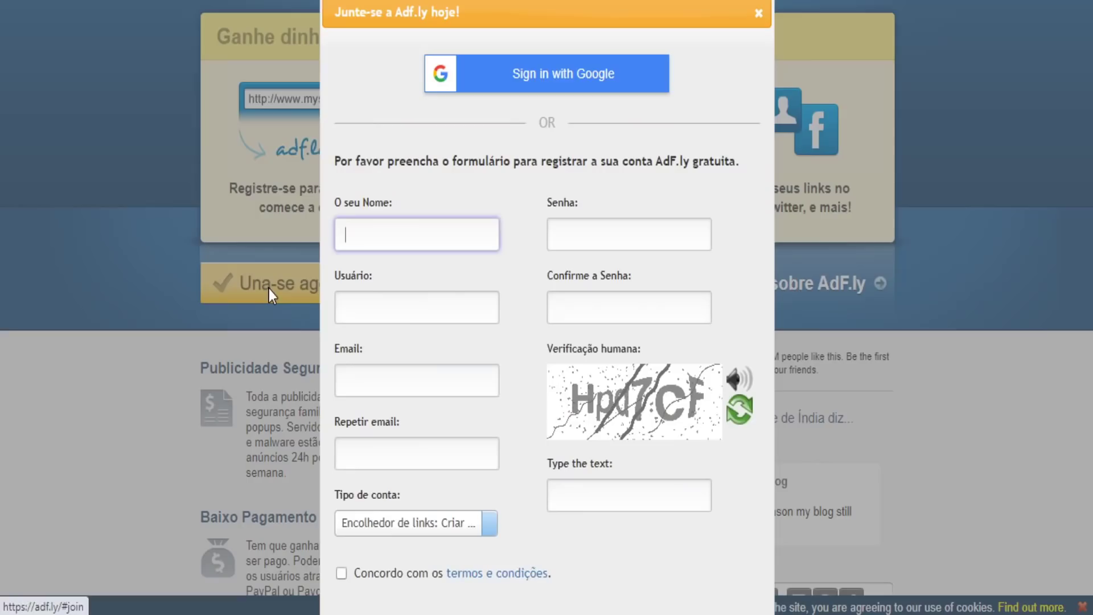
{"action": "left_click", "coordinate": [562, 85]}
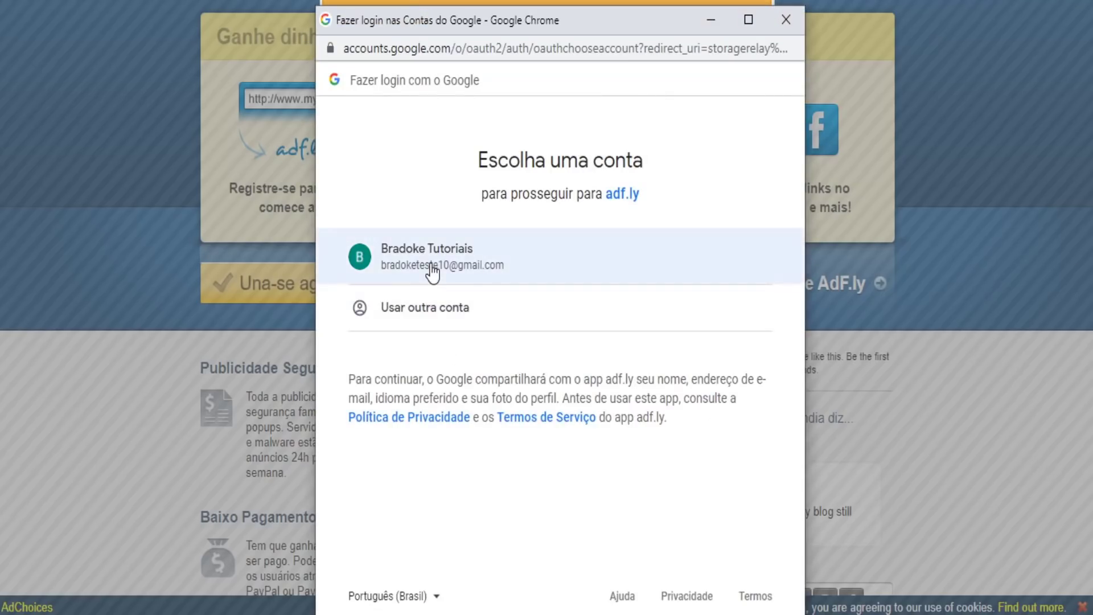
{"action": "left_click", "coordinate": [431, 264]}
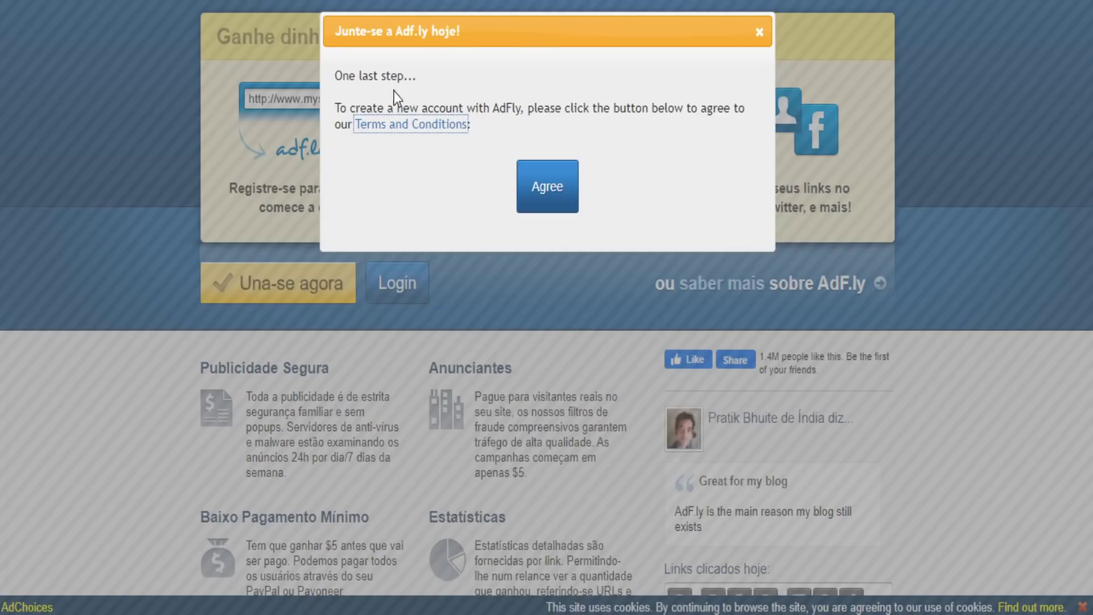
{"action": "left_click", "coordinate": [529, 192]}
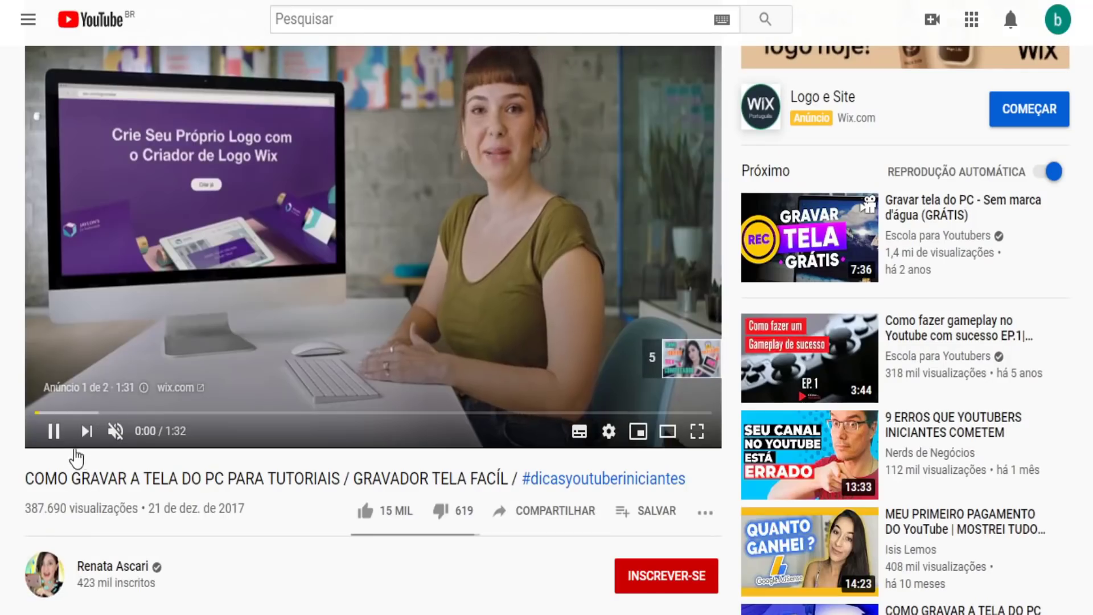
Step: Pause the ad on the referenced YouTube video and open the Filmora Scrn download link from its description
{"action": "left_click", "coordinate": [52, 430]}
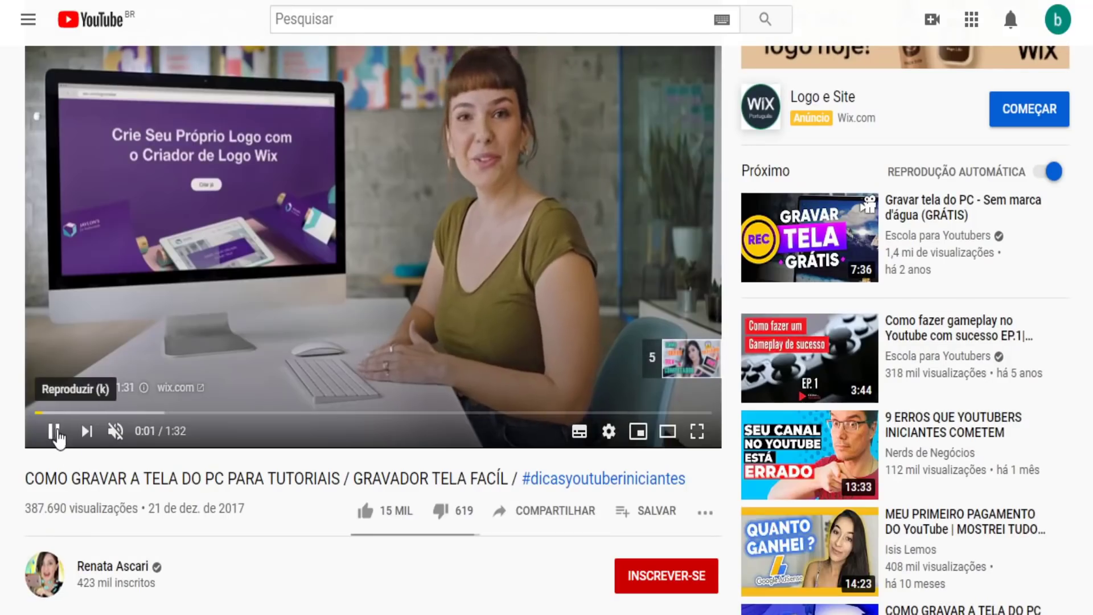
{"action": "scroll", "coordinate": [256, 350], "scroll_direction": "down", "scroll_amount": 5}
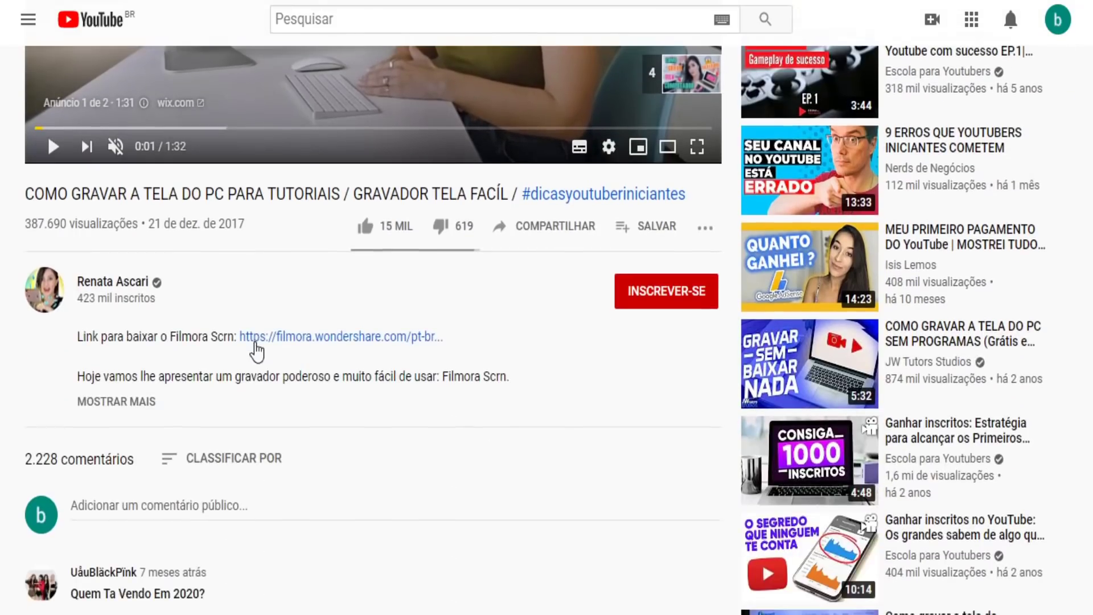
{"action": "right_click", "coordinate": [377, 350]}
{"action": "left_click", "coordinate": [416, 373]}
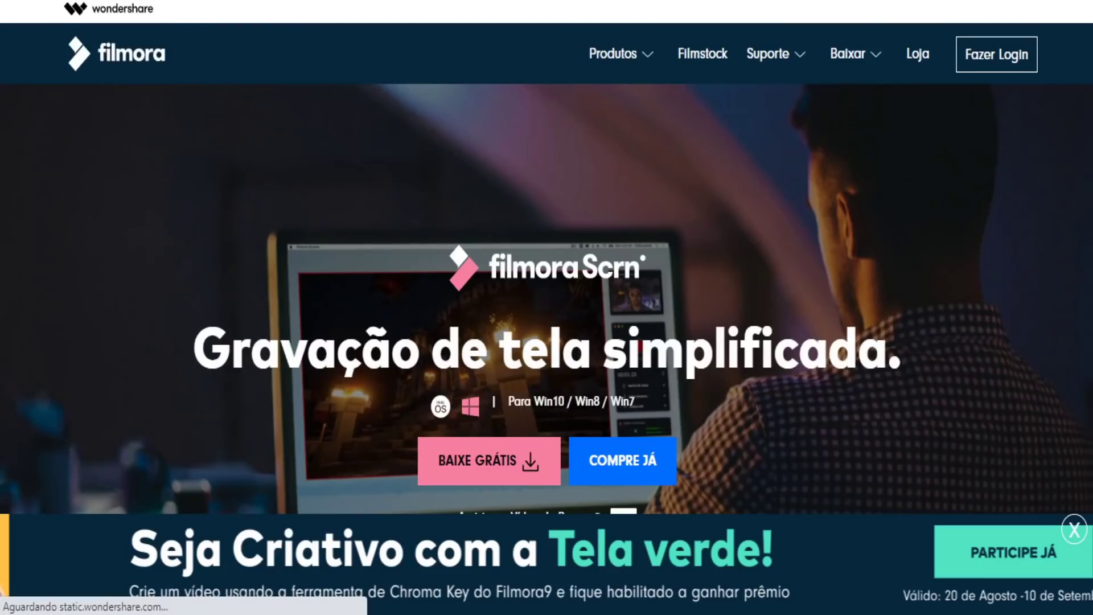
{"action": "left_click", "coordinate": [486, 11]}
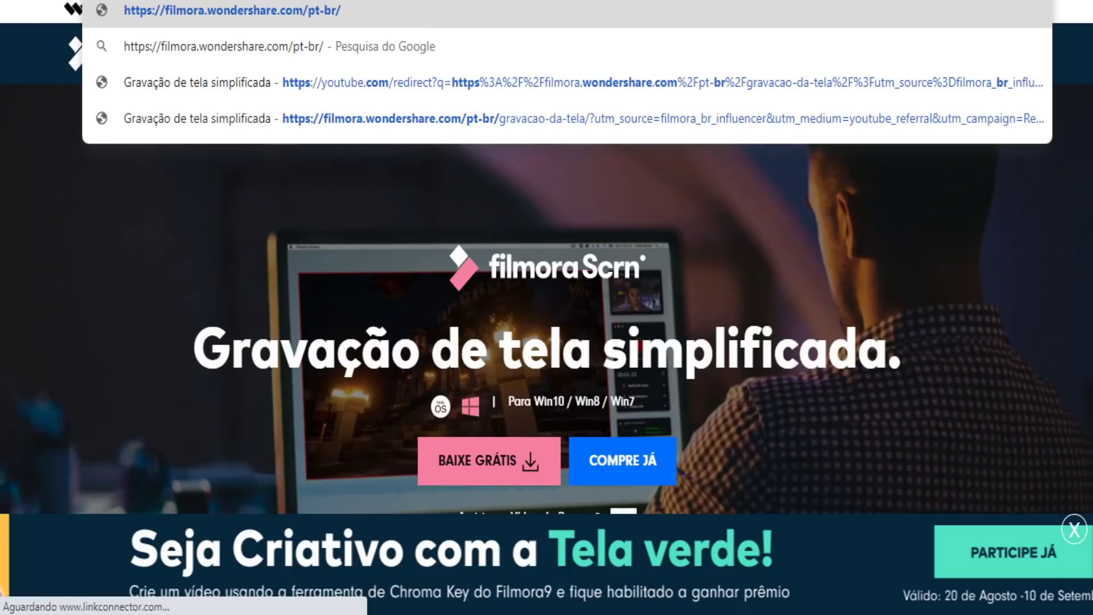
{"action": "right_click", "coordinate": [334, 12]}
{"action": "left_click", "coordinate": [334, 6]}
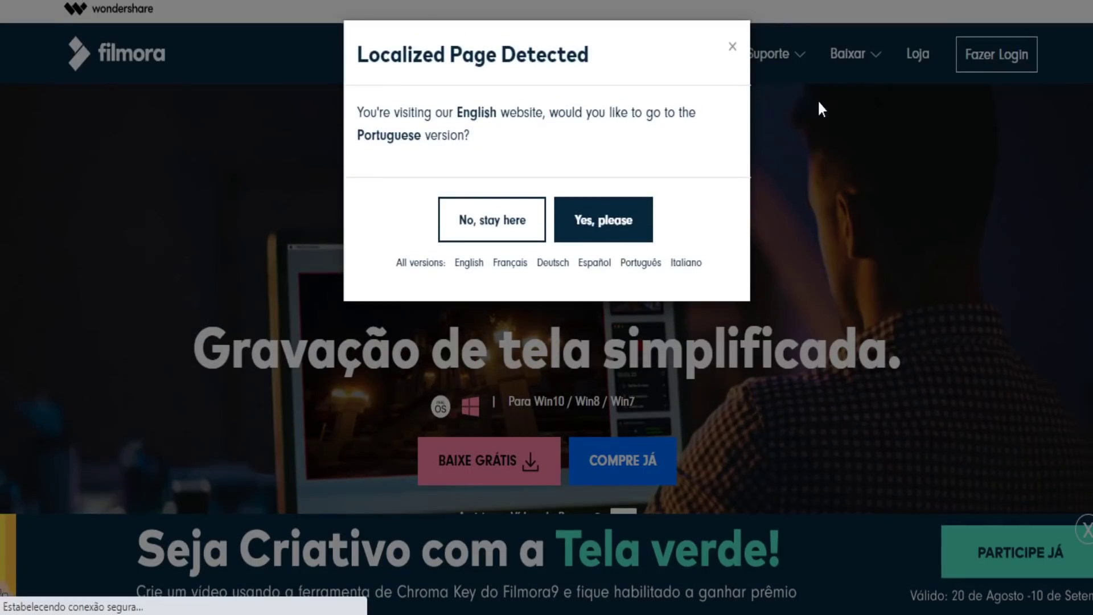
{"action": "left_click", "coordinate": [733, 46]}
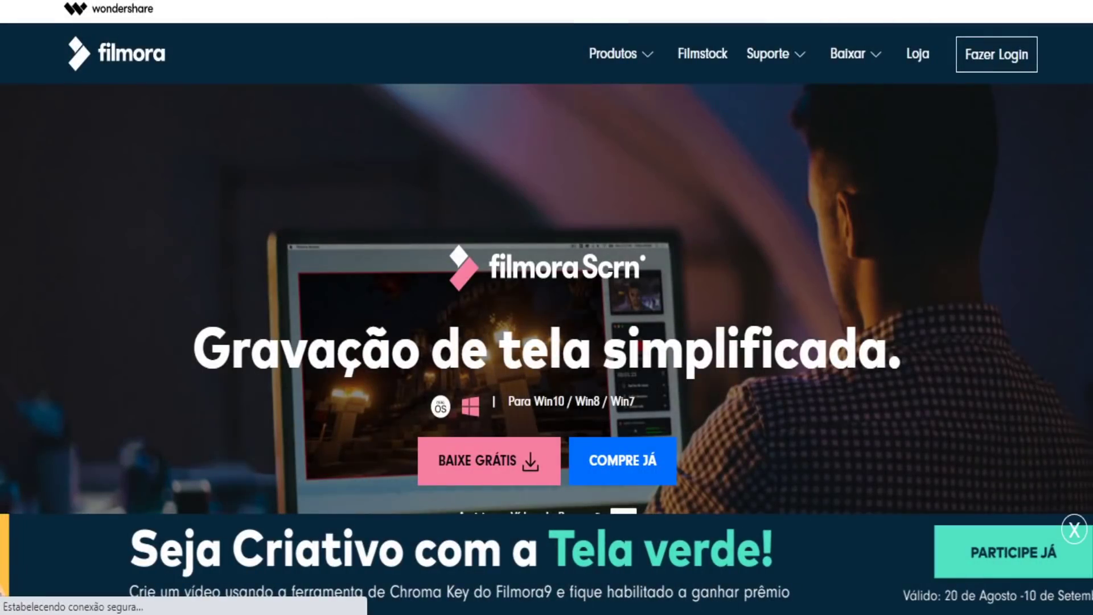
{"action": "right_click", "coordinate": [251, 3]}
{"action": "left_click", "coordinate": [316, 84]}
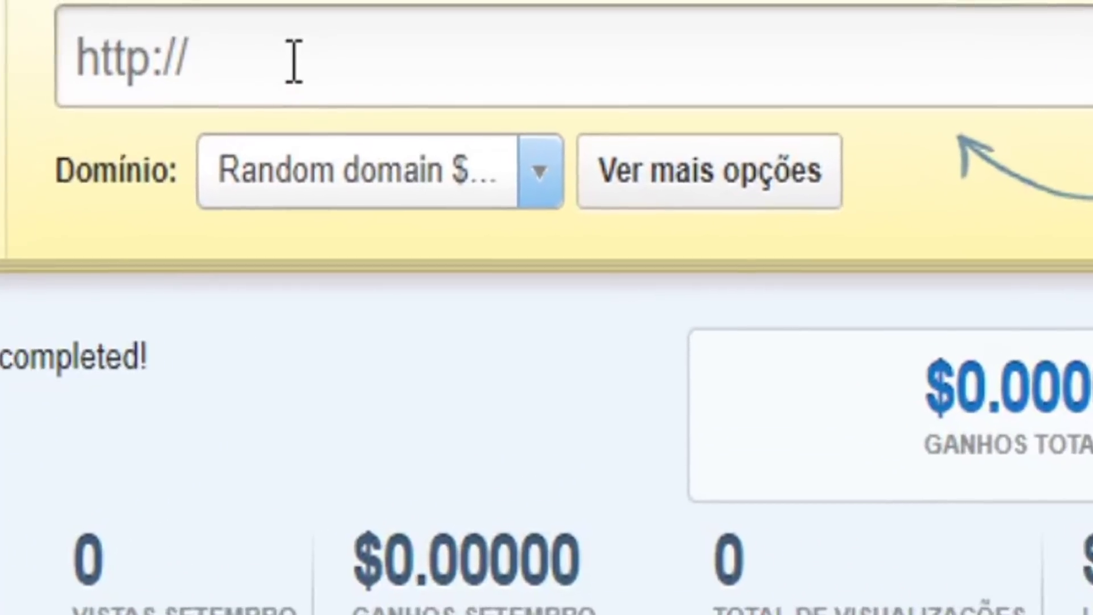
{"action": "left_click", "coordinate": [290, 61]}
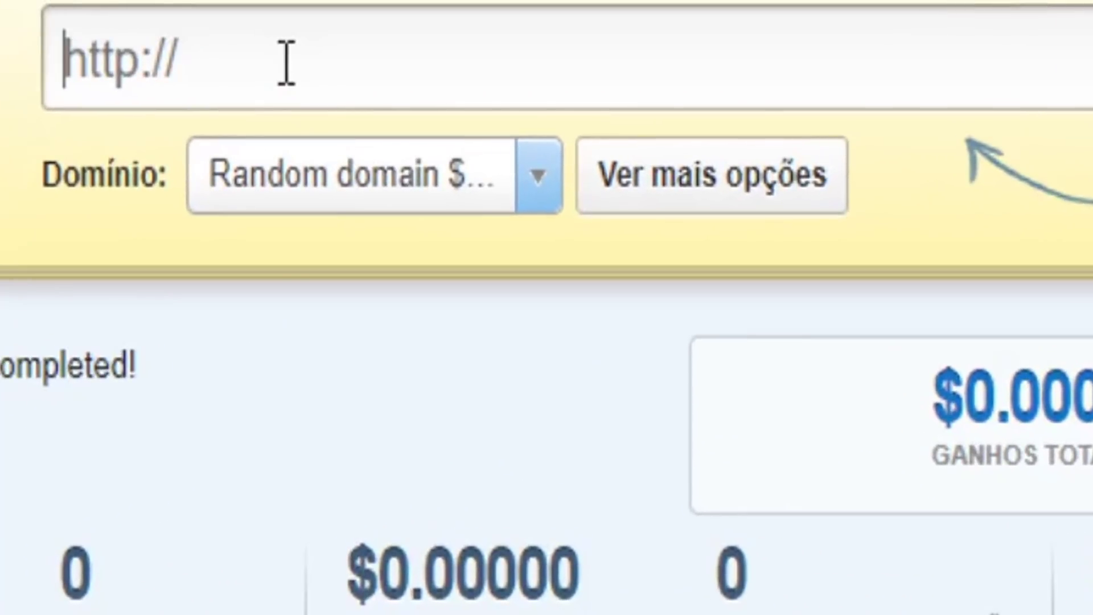
{"action": "type", "text": "https://filmora.wondershare.com/pt-br/"}
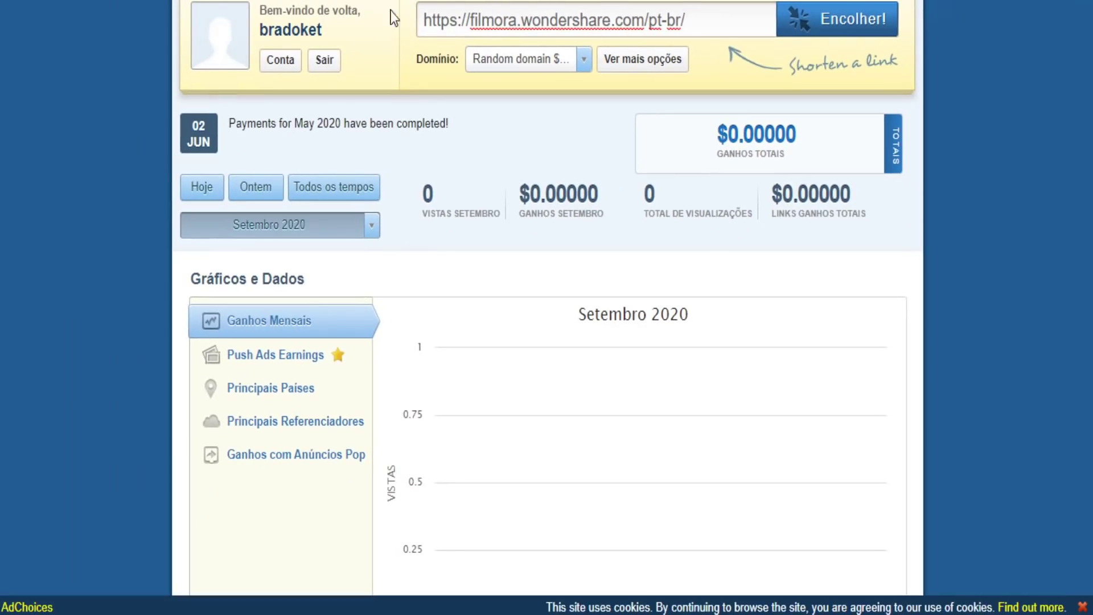
{"action": "left_click", "coordinate": [829, 20]}
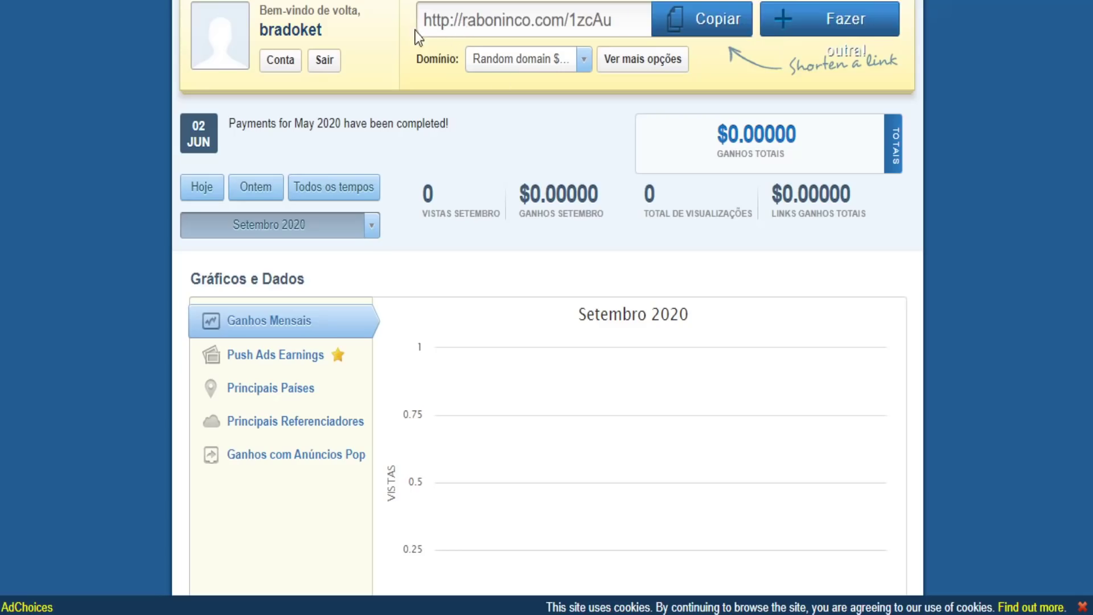
{"action": "left_click_drag", "start_coordinate": [424, 20], "coordinate": [449, 62]}
{"action": "key", "text": "ctrl+c"}
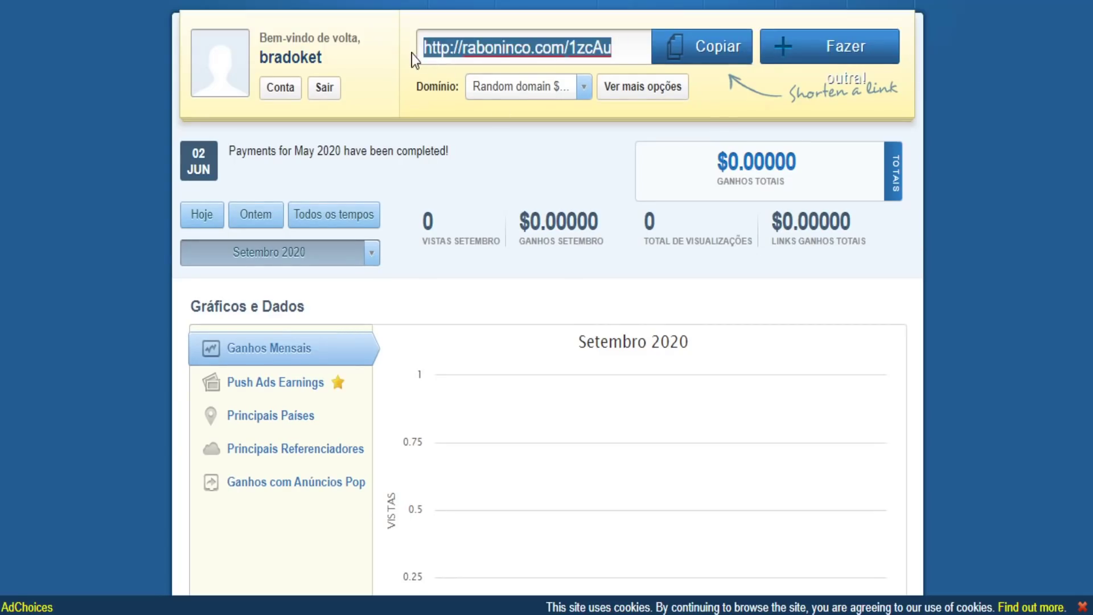
{"action": "left_click", "coordinate": [709, 60]}
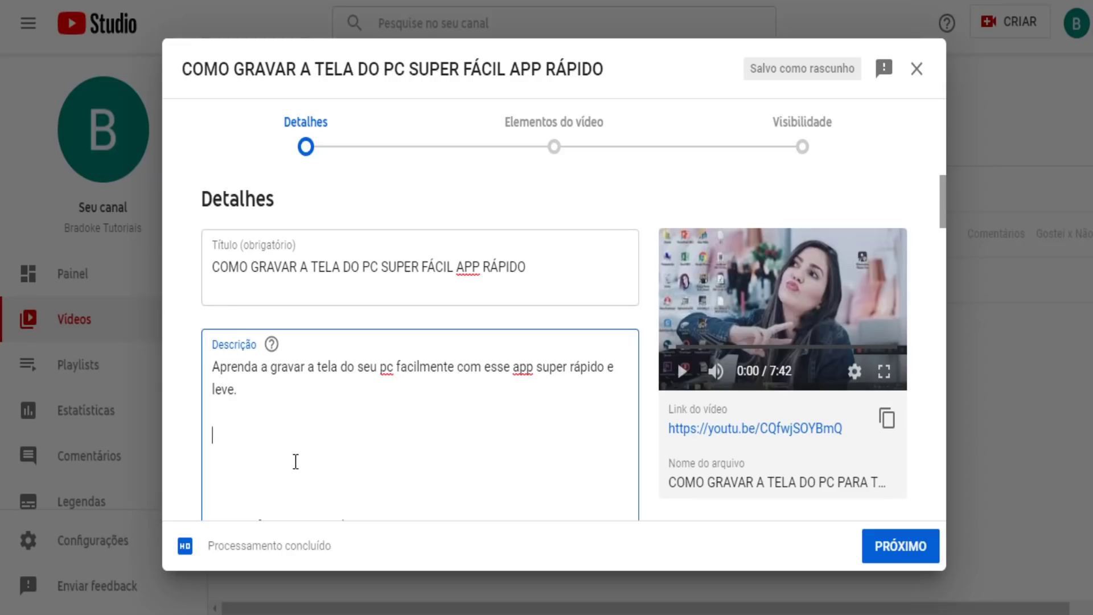
Step: In YouTube Studio, add "Para baixar o programa do Vídeo Acesse aqui:" with the shortened link below the description's opening sentence
{"action": "type", "text": "Para"}
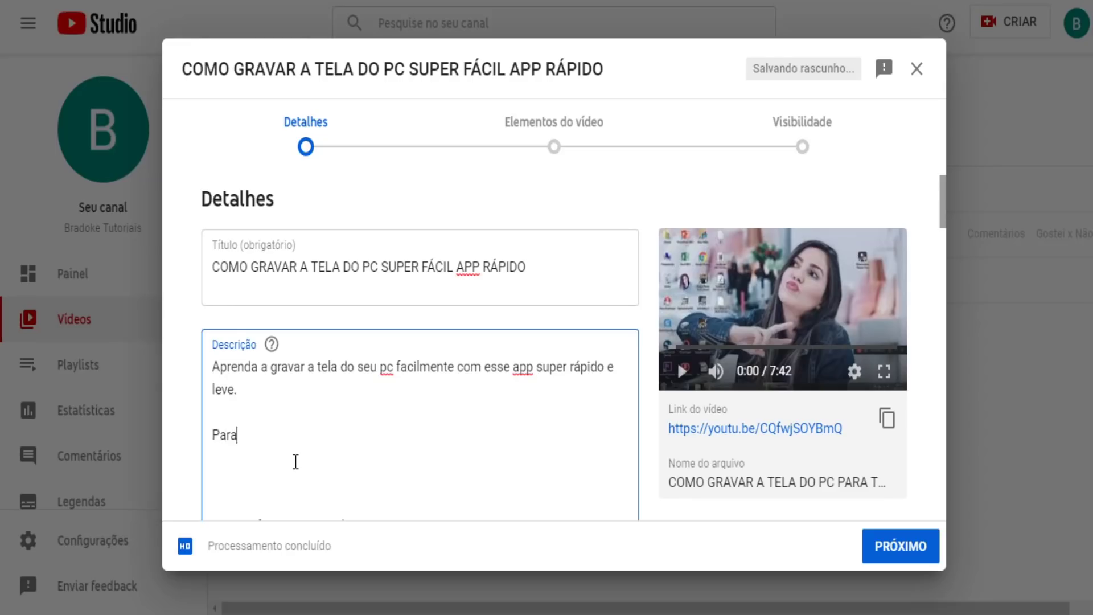
{"action": "type", "text": " baixar o programa do Vídeo:"}
{"action": "key", "text": "ctrl+v"}
{"action": "left_click", "coordinate": [391, 436]}
{"action": "type", "text": "Acesse "}
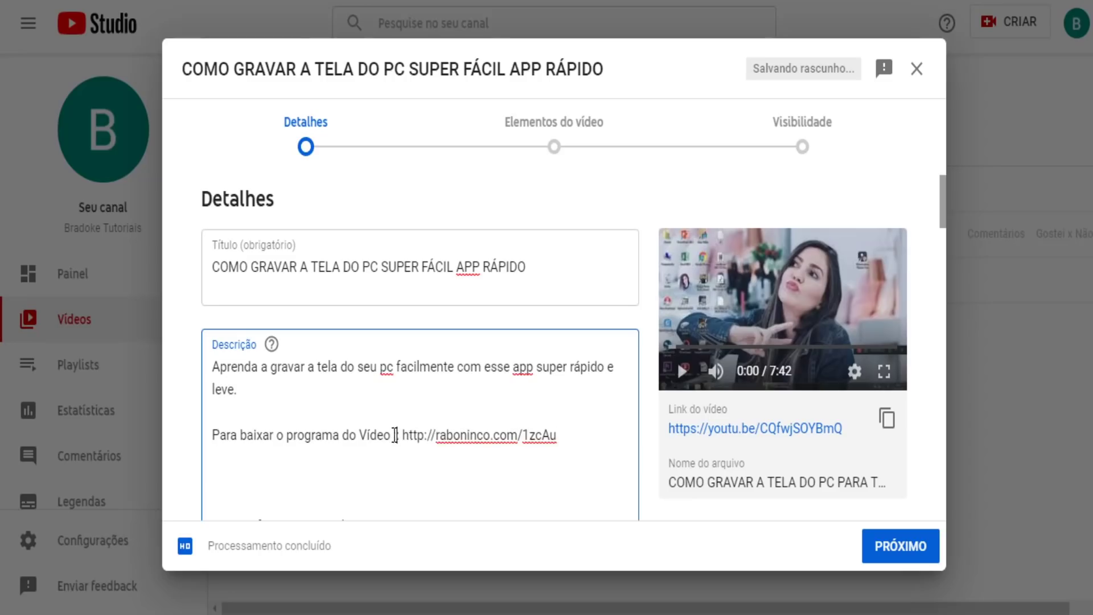
{"action": "type", "text": "aqui"}
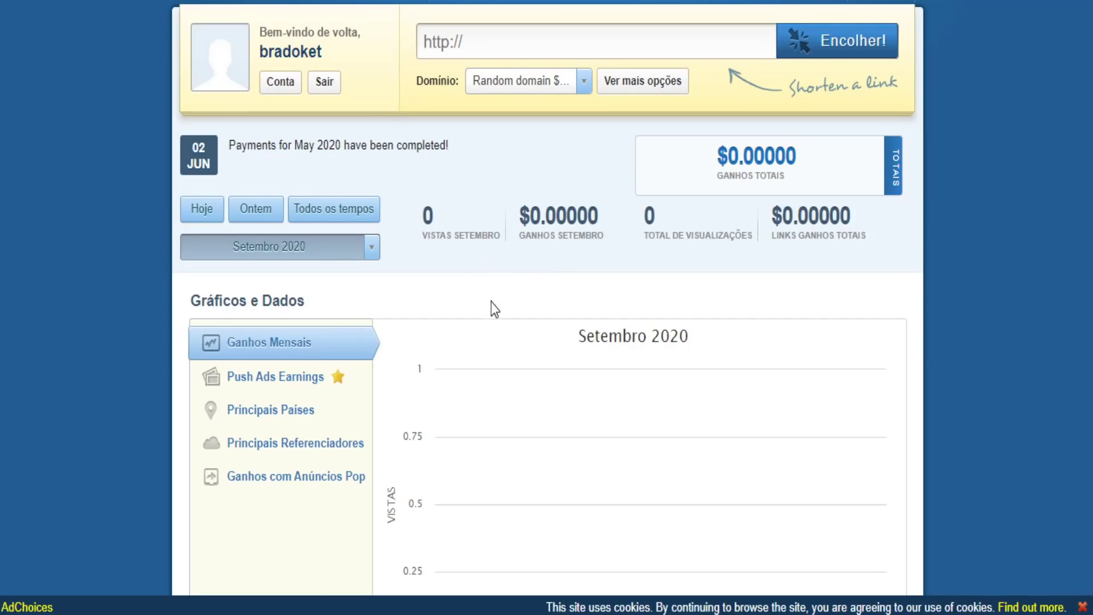
Step: Examine the AdFly dashboard's earnings overview, the shortened link's views and earnings, and the announcements
{"action": "scroll", "coordinate": [493, 308], "scroll_direction": "down", "scroll_amount": 3}
{"action": "scroll", "coordinate": [492, 303], "scroll_direction": "down", "scroll_amount": 14}
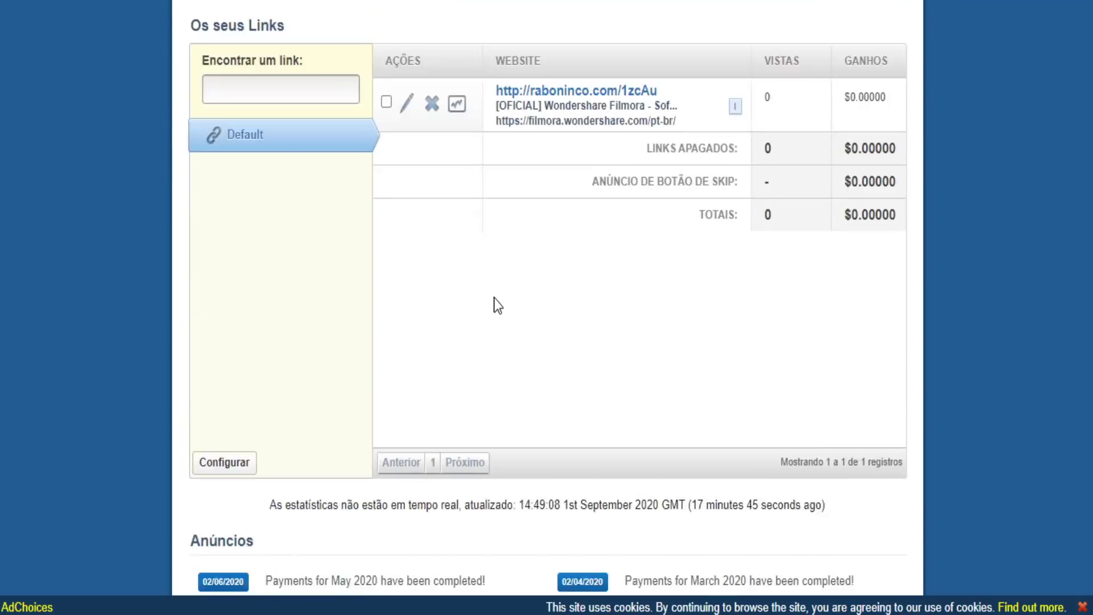
{"action": "scroll", "coordinate": [499, 302], "scroll_direction": "up", "scroll_amount": 3}
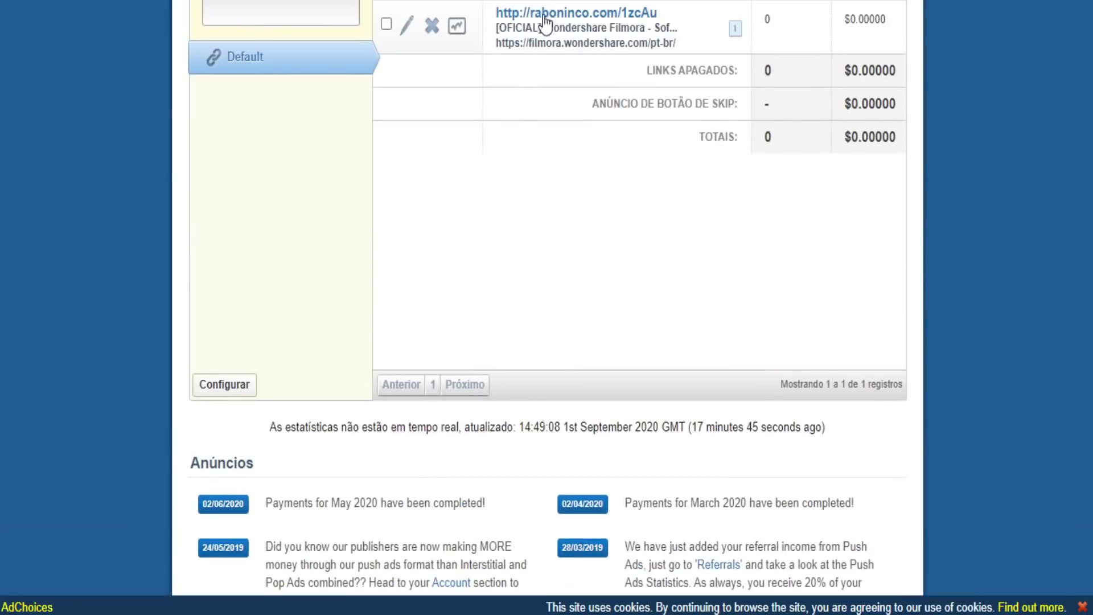
{"action": "scroll", "coordinate": [583, 80], "scroll_direction": "up", "scroll_amount": 2}
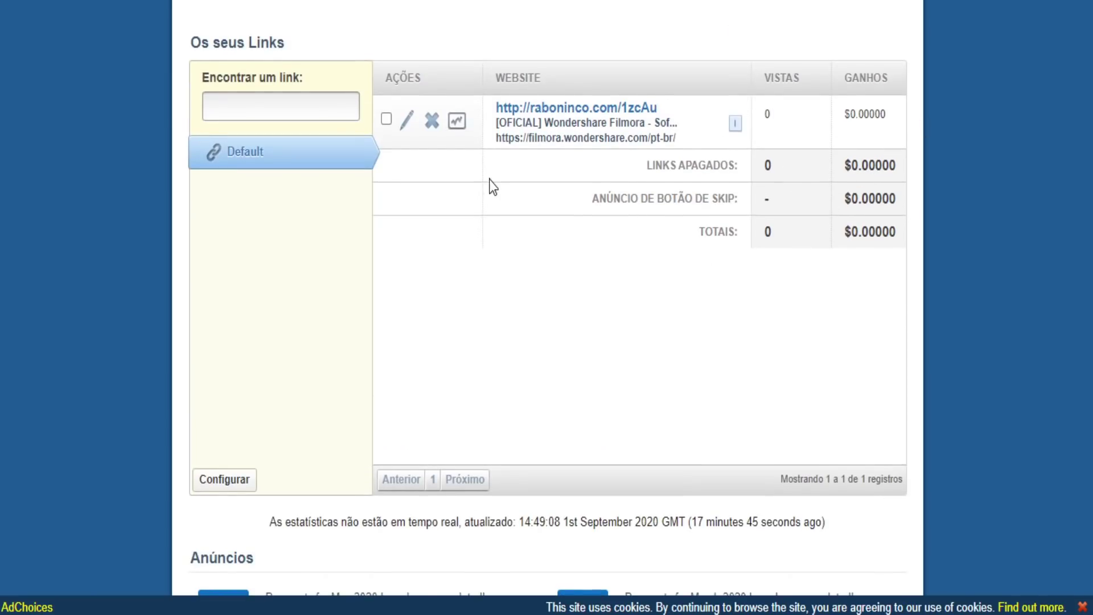
{"action": "scroll", "coordinate": [488, 181], "scroll_direction": "down", "scroll_amount": 3}
{"action": "scroll", "coordinate": [436, 218], "scroll_direction": "down", "scroll_amount": 2}
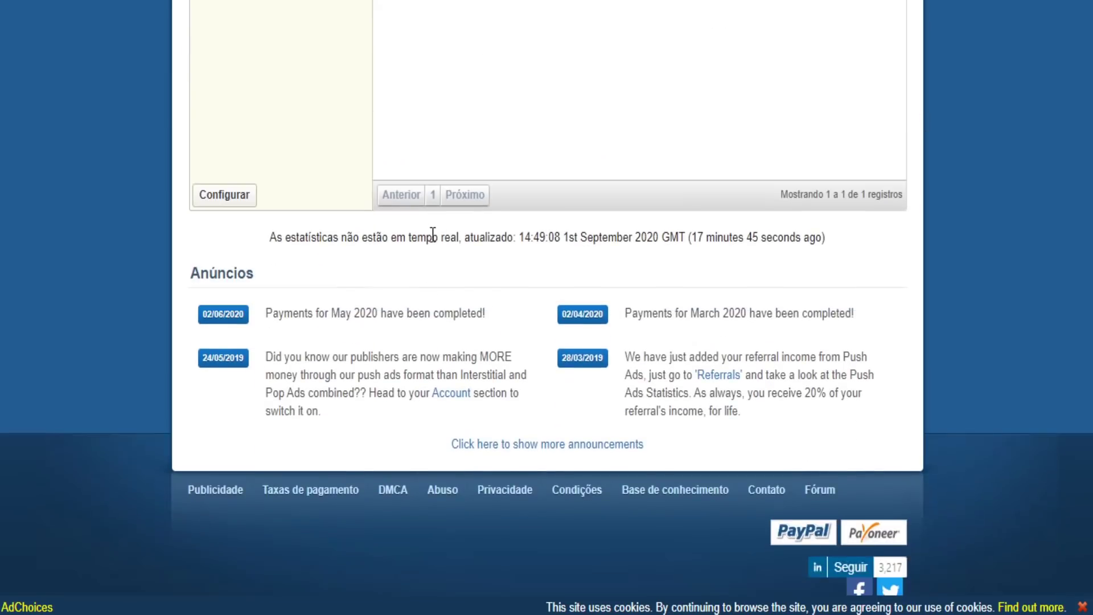
{"action": "scroll", "coordinate": [407, 329], "scroll_direction": "up", "scroll_amount": 2}
{"action": "scroll", "coordinate": [376, 411], "scroll_direction": "down", "scroll_amount": 2}
Step: Open AdFly's payout rates, dismiss the translation prompt, and examine the interstitial desktop and mobile CPM rates by country
{"action": "left_click", "coordinate": [290, 499]}
{"action": "scroll", "coordinate": [293, 490], "scroll_direction": "down", "scroll_amount": 5}
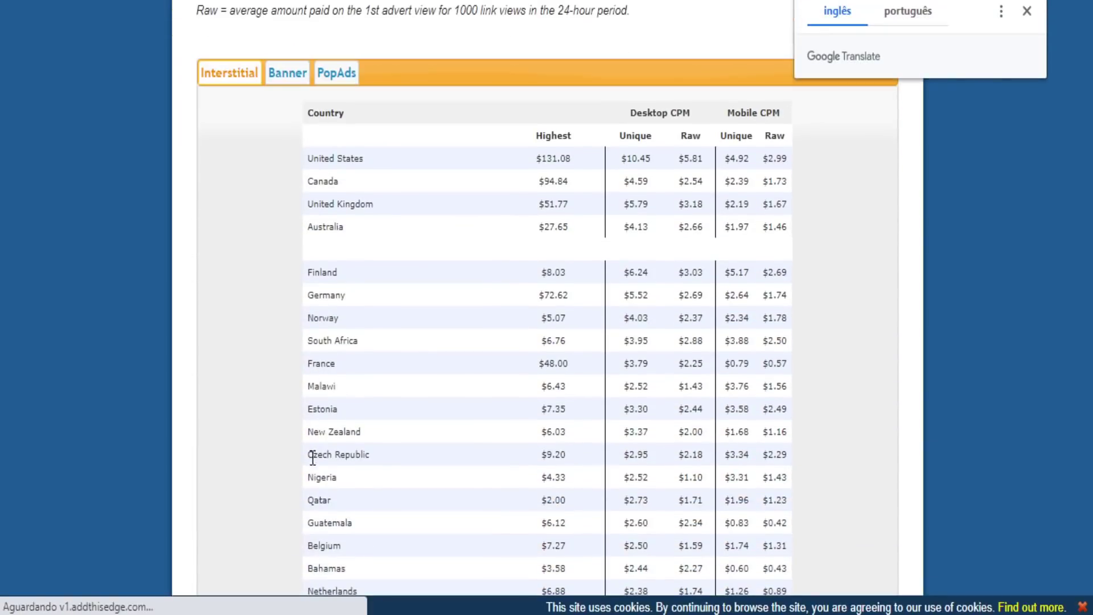
{"action": "left_click", "coordinate": [1027, 13]}
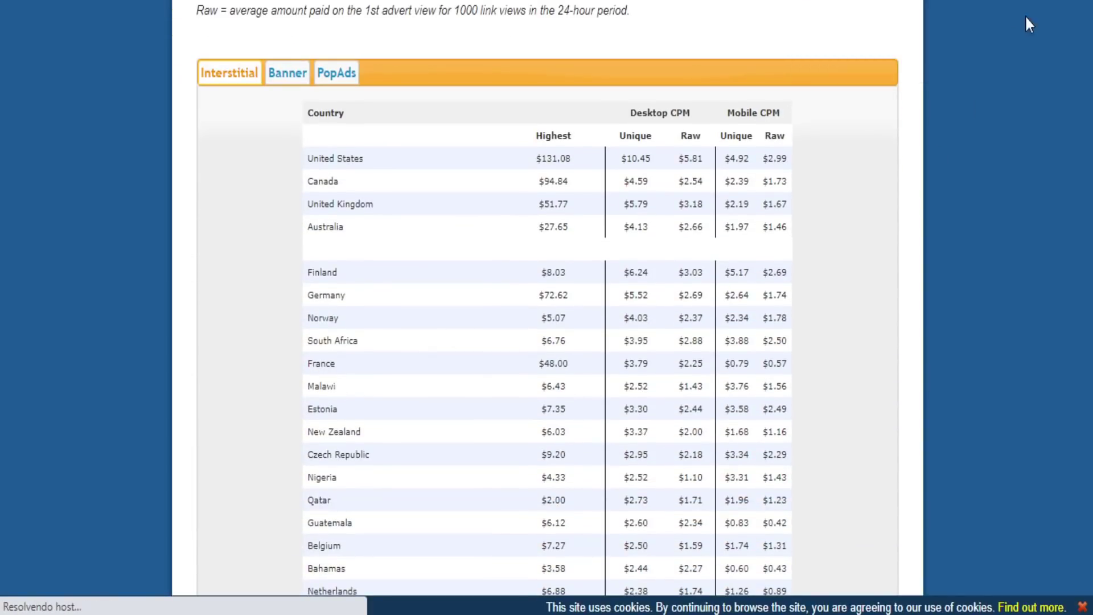
{"action": "scroll", "coordinate": [710, 246], "scroll_direction": "down", "scroll_amount": 2}
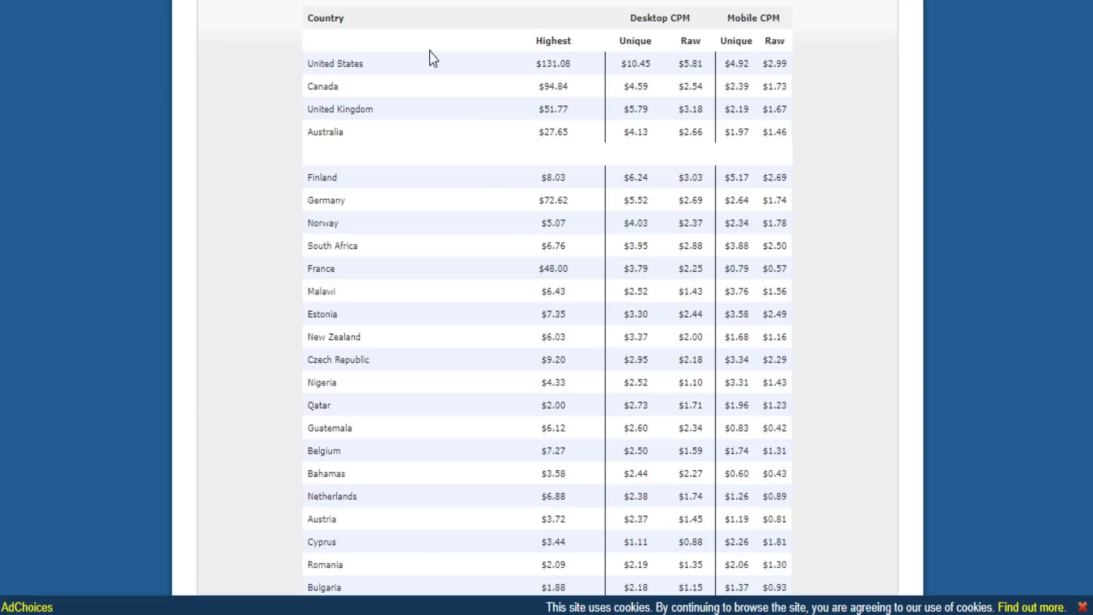
{"action": "scroll", "coordinate": [431, 55], "scroll_direction": "down", "scroll_amount": 3}
{"action": "scroll", "coordinate": [426, 114], "scroll_direction": "up", "scroll_amount": 7}
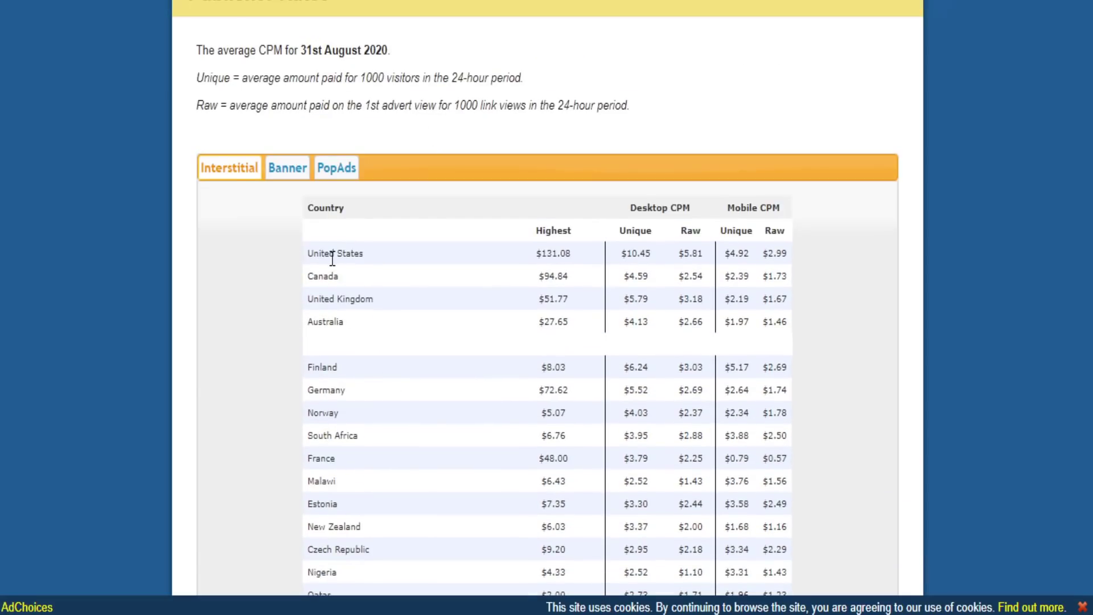
{"action": "scroll", "coordinate": [332, 258], "scroll_direction": "down", "scroll_amount": 2}
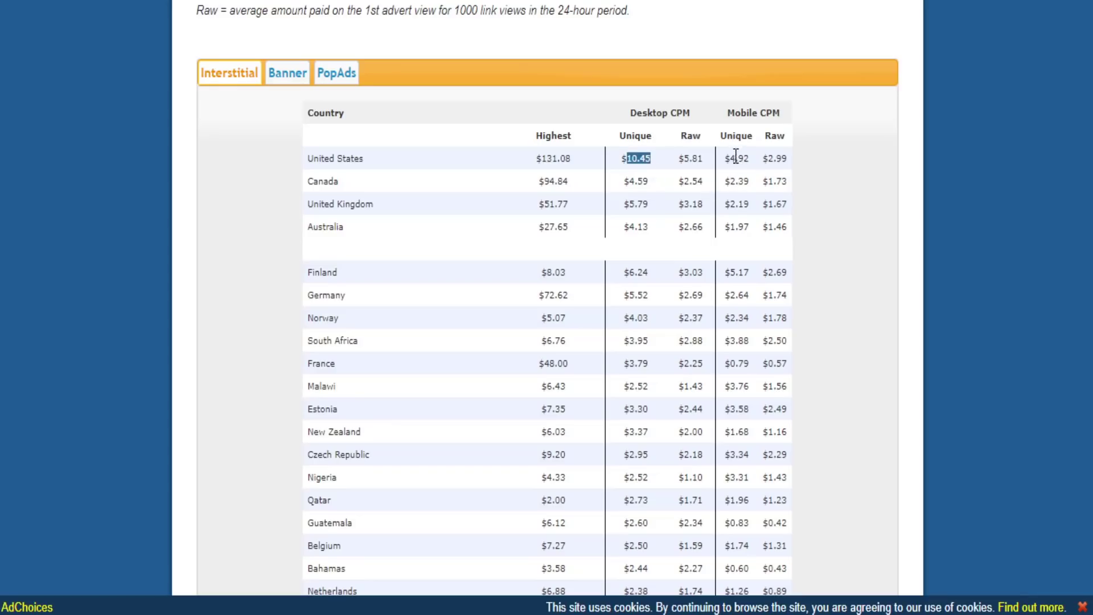
Step: Search Google for "dolar" and convert the United States mobile unique CPM of 4.92 US dollars to Brazilian reais
{"action": "left_click_drag", "start_coordinate": [726, 158], "coordinate": [750, 158]}
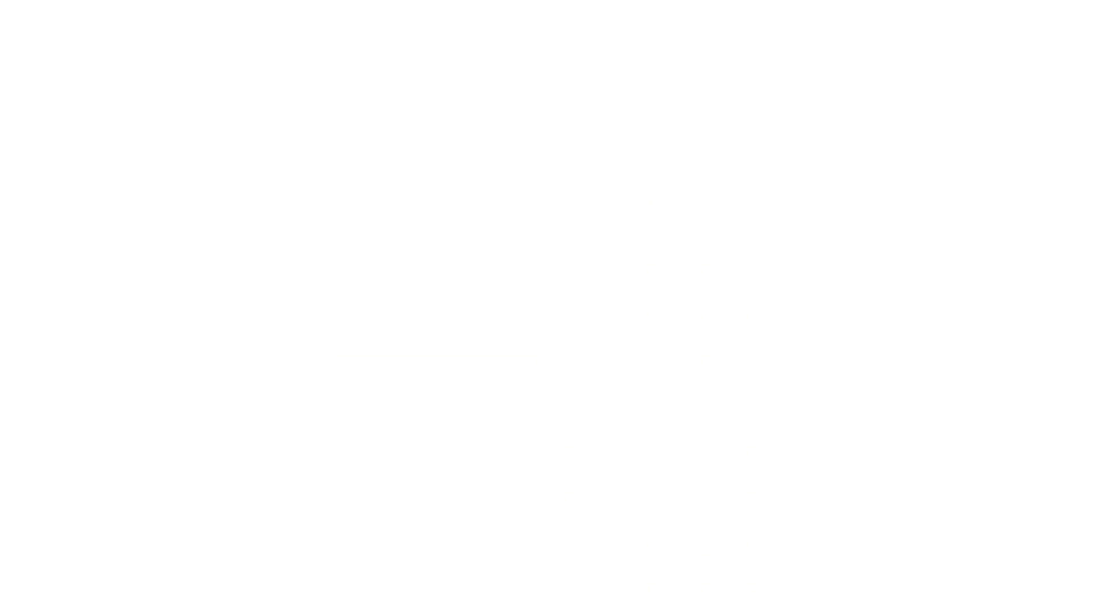
{"action": "type", "text": "dolar"}
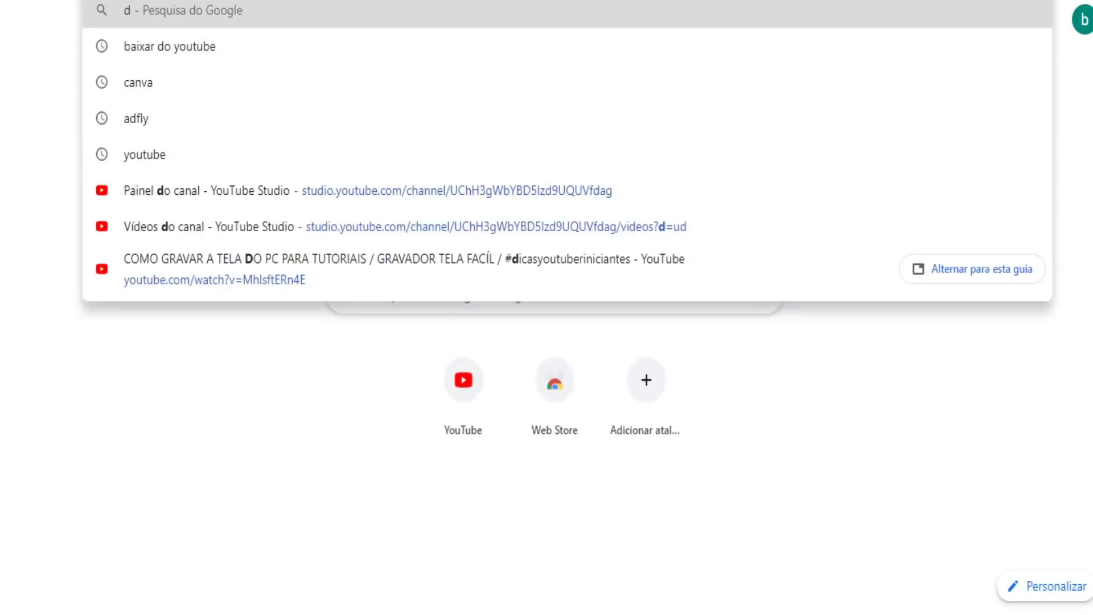
{"action": "key", "text": "Return"}
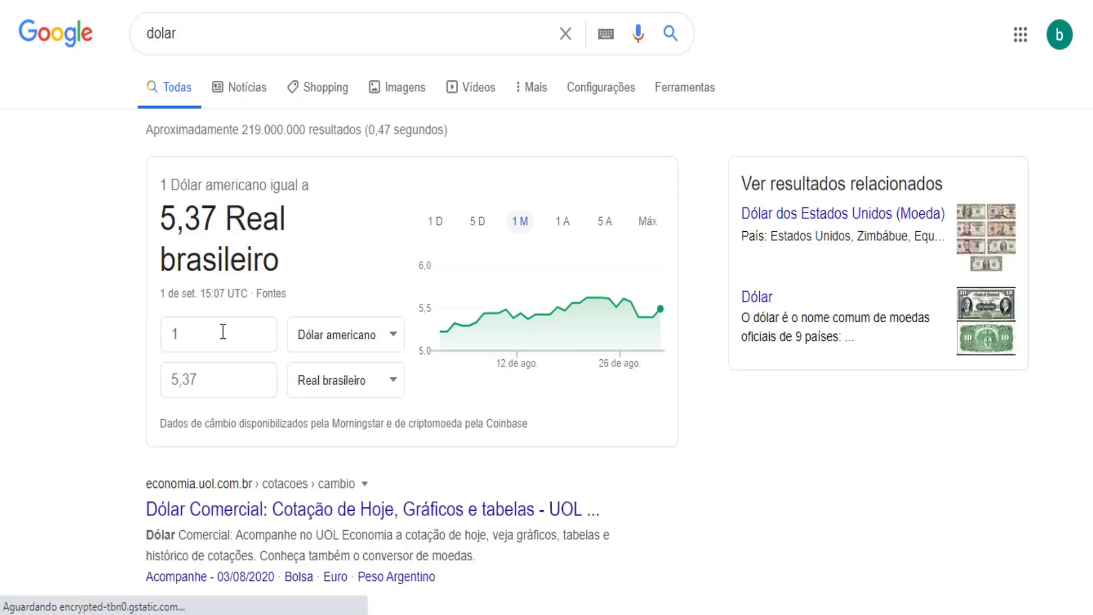
{"action": "left_click", "coordinate": [222, 330]}
{"action": "type", "text": "4"}
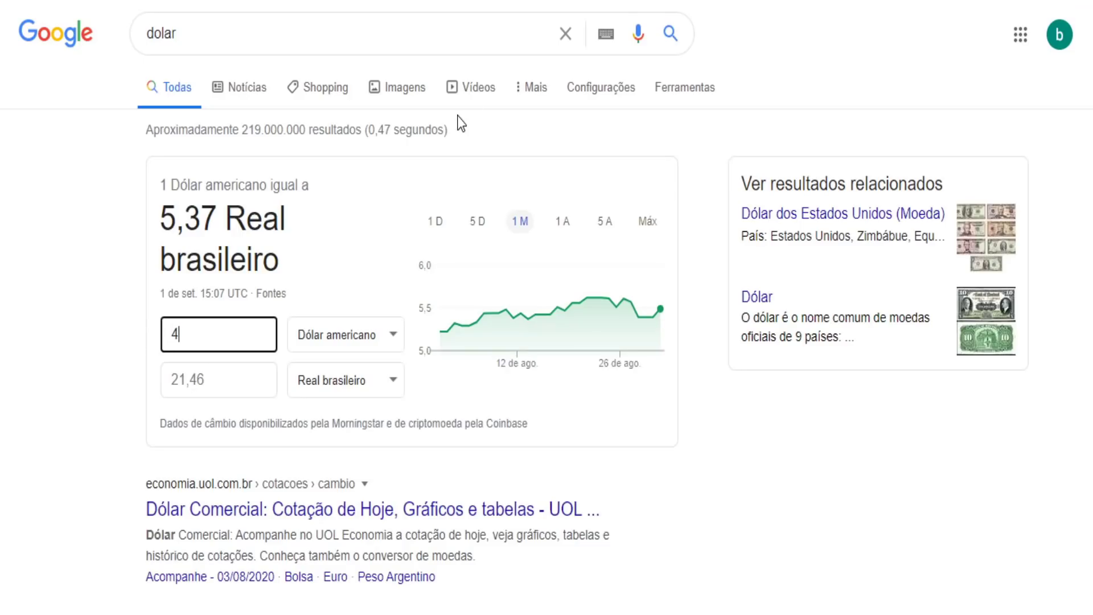
{"action": "type", "text": ".92"}
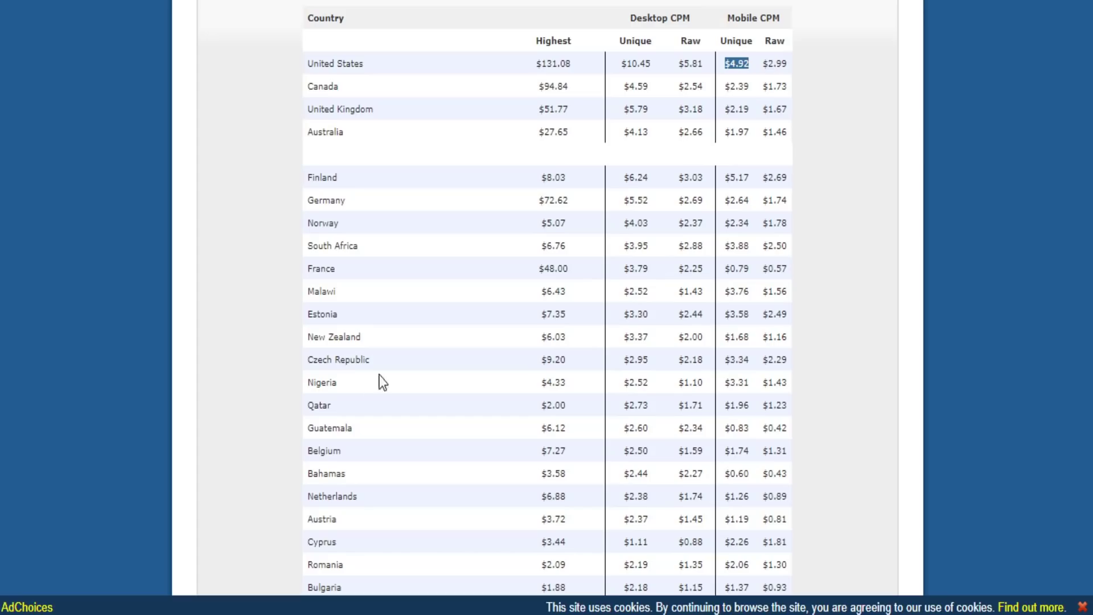
{"action": "scroll", "coordinate": [388, 327], "scroll_direction": "down", "scroll_amount": 6}
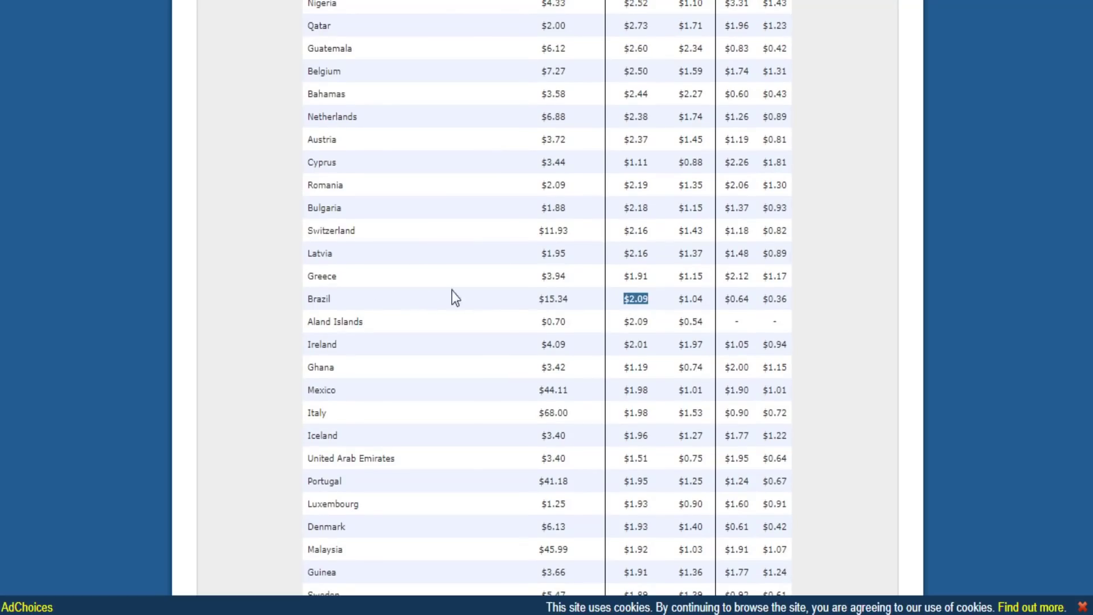
{"action": "scroll", "coordinate": [500, 302], "scroll_direction": "up", "scroll_amount": 8}
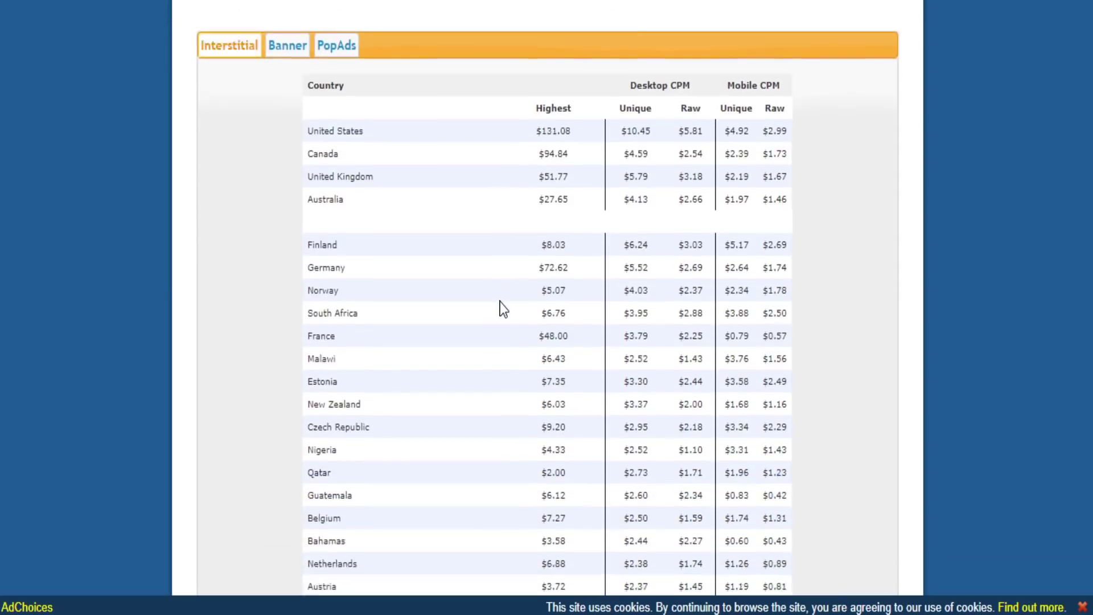
{"action": "scroll", "coordinate": [499, 300], "scroll_direction": "down", "scroll_amount": 3}
{"action": "scroll", "coordinate": [592, 402], "scroll_direction": "down", "scroll_amount": 5}
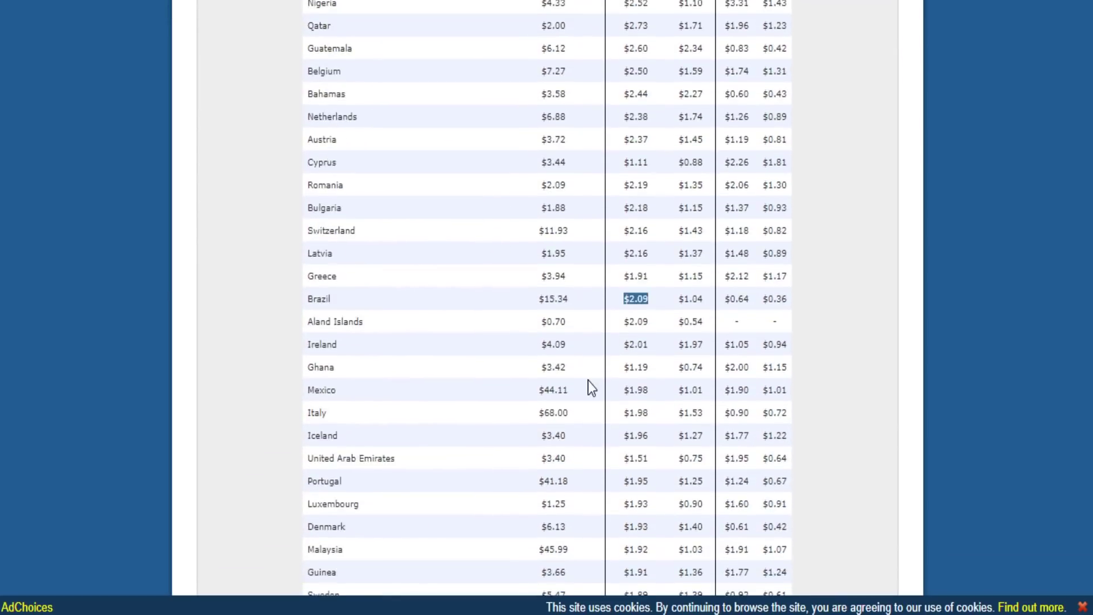
{"action": "scroll", "coordinate": [588, 386], "scroll_direction": "down", "scroll_amount": 4}
{"action": "scroll", "coordinate": [574, 386], "scroll_direction": "up", "scroll_amount": 2}
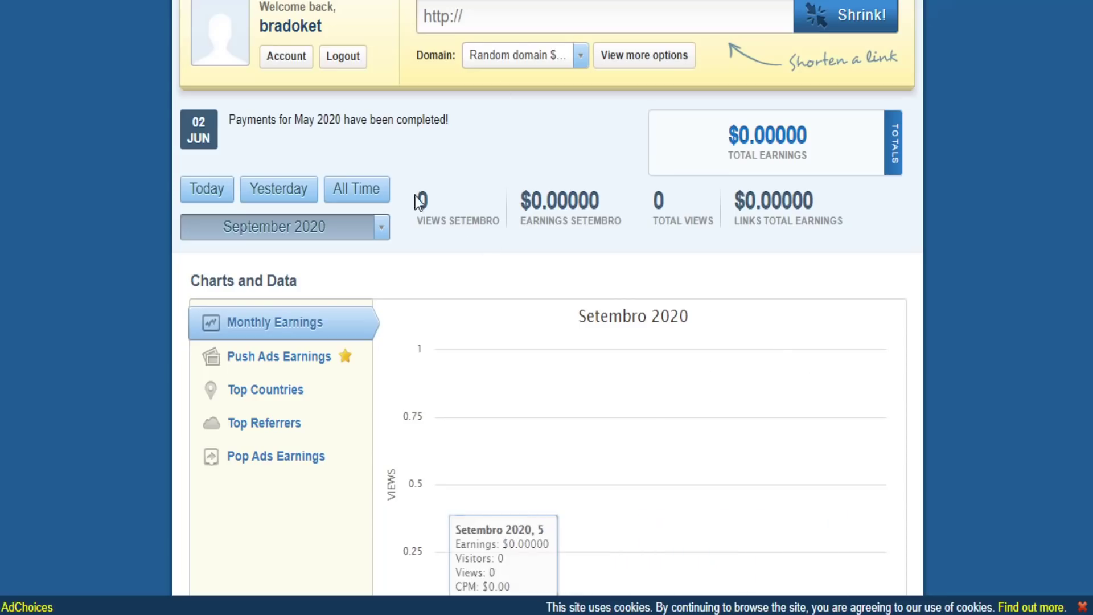
Step: Open the AdFly account details and review the required fields and the available payment processors, PayPal and Payoneer
{"action": "left_click", "coordinate": [292, 63]}
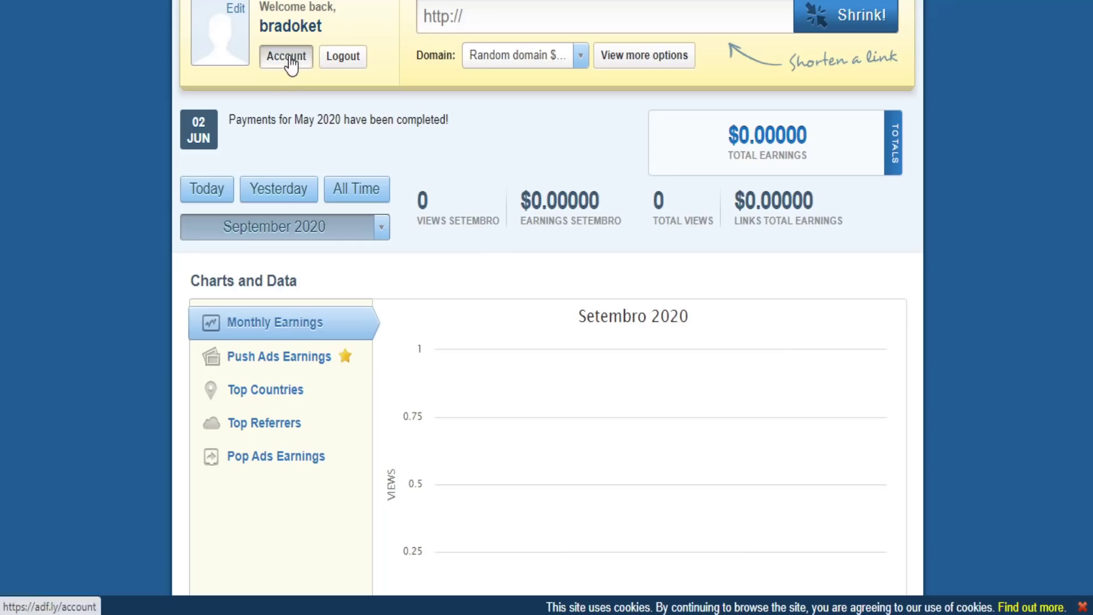
{"action": "scroll", "coordinate": [441, 263], "scroll_direction": "down", "scroll_amount": 3}
{"action": "scroll", "coordinate": [442, 263], "scroll_direction": "up", "scroll_amount": 1}
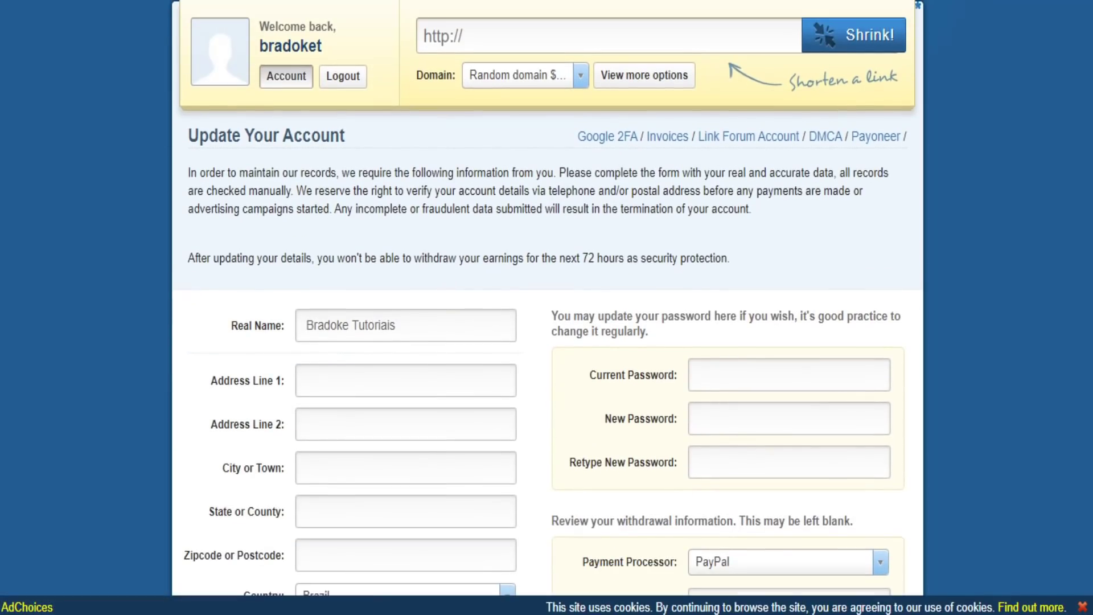
{"action": "scroll", "coordinate": [420, 315], "scroll_direction": "down", "scroll_amount": 4}
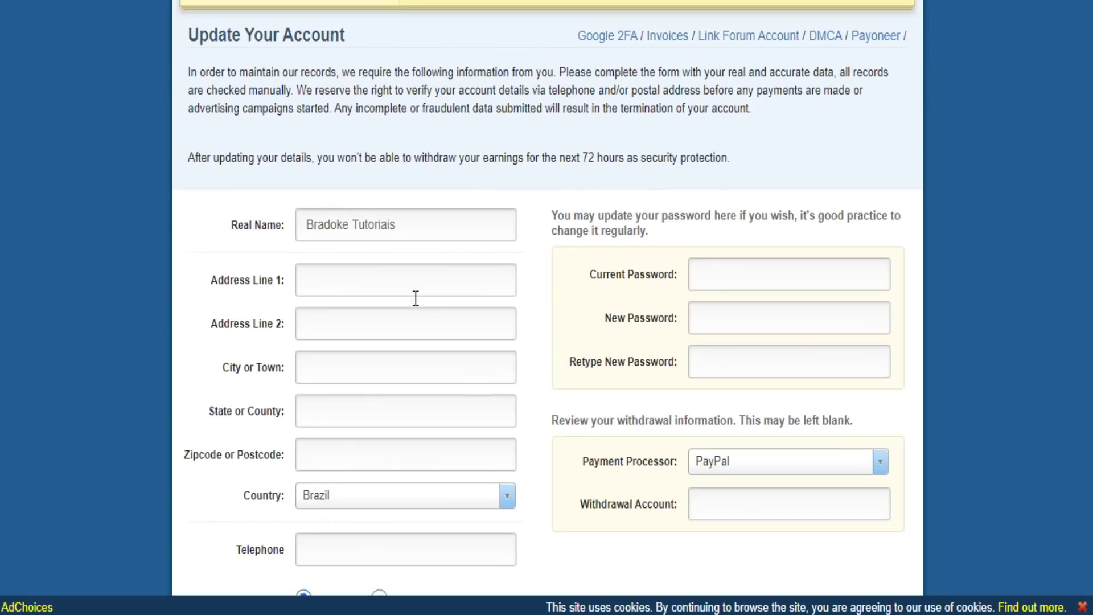
{"action": "scroll", "coordinate": [362, 252], "scroll_direction": "down", "scroll_amount": 2}
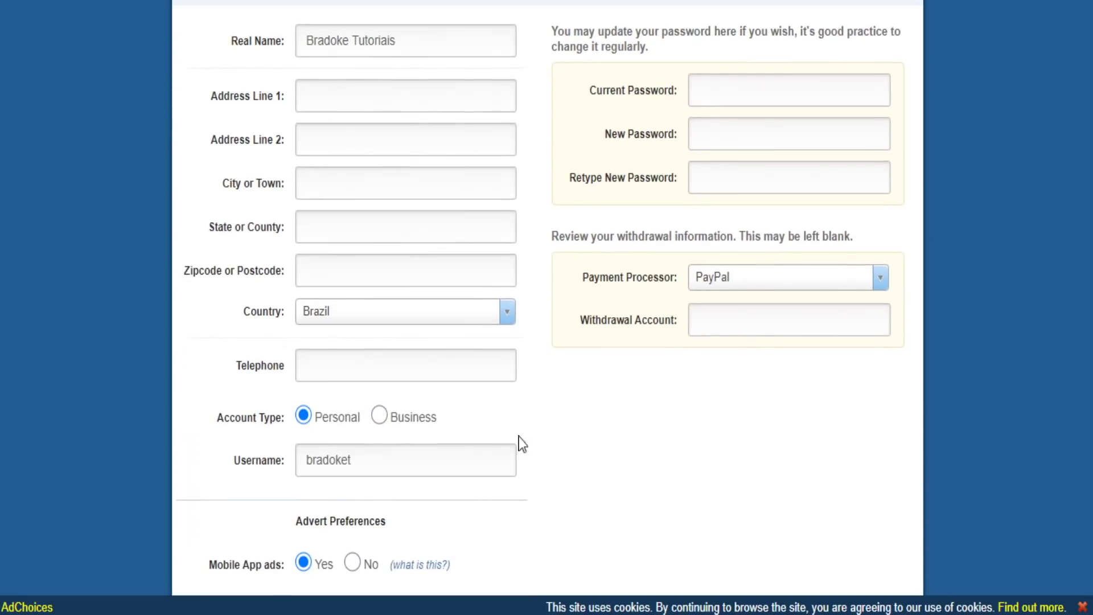
{"action": "left_click", "coordinate": [796, 289]}
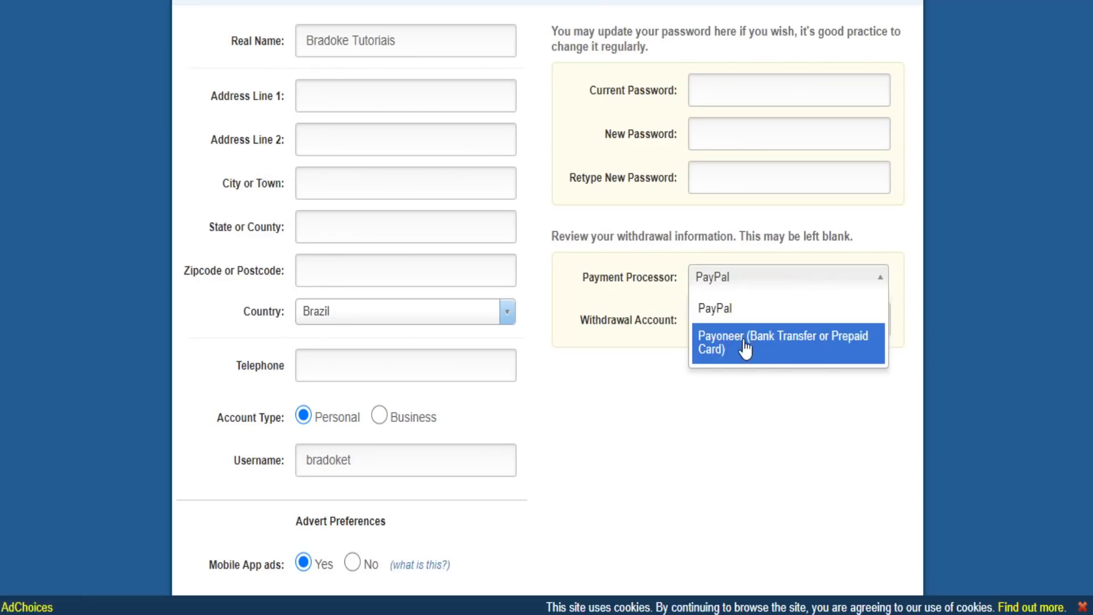
{"action": "left_click", "coordinate": [757, 279]}
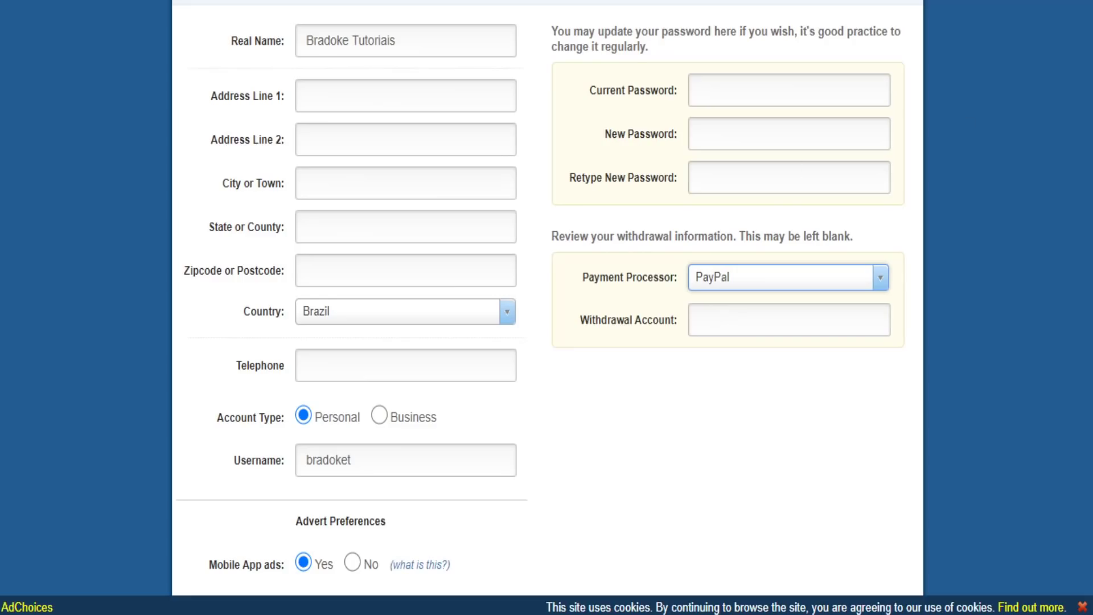
Step: Open AdFly's withdrawal page and examine the next payment date, the minimum payout amount and the payment requirements
{"action": "scroll", "coordinate": [548, 299], "scroll_direction": "up", "scroll_amount": 3}
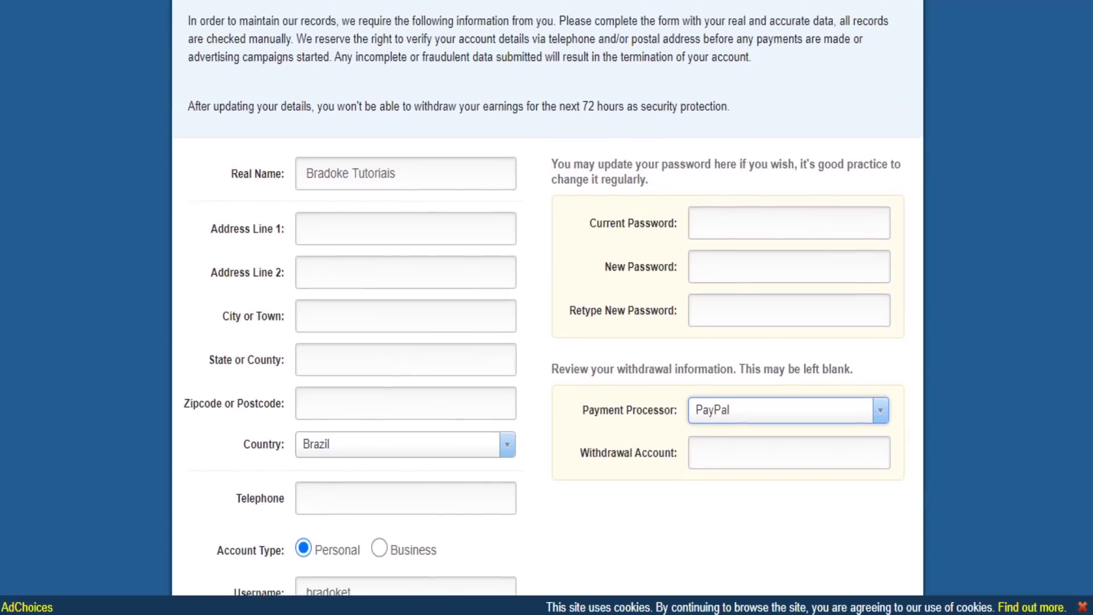
{"action": "scroll", "coordinate": [547, 299], "scroll_direction": "up", "scroll_amount": 2}
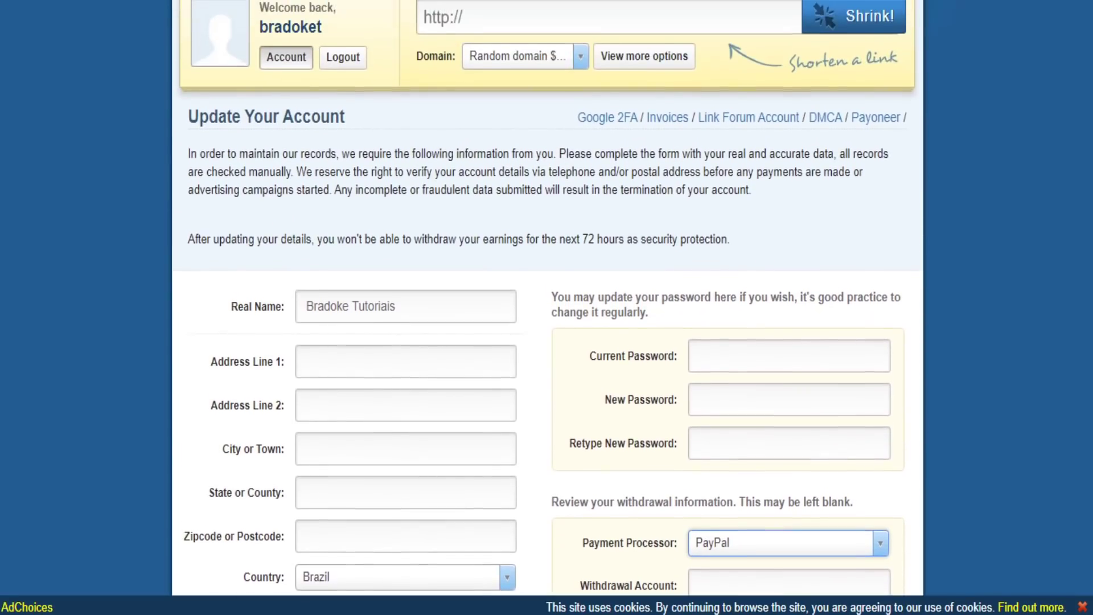
{"action": "scroll", "coordinate": [739, 154], "scroll_direction": "up", "scroll_amount": 3}
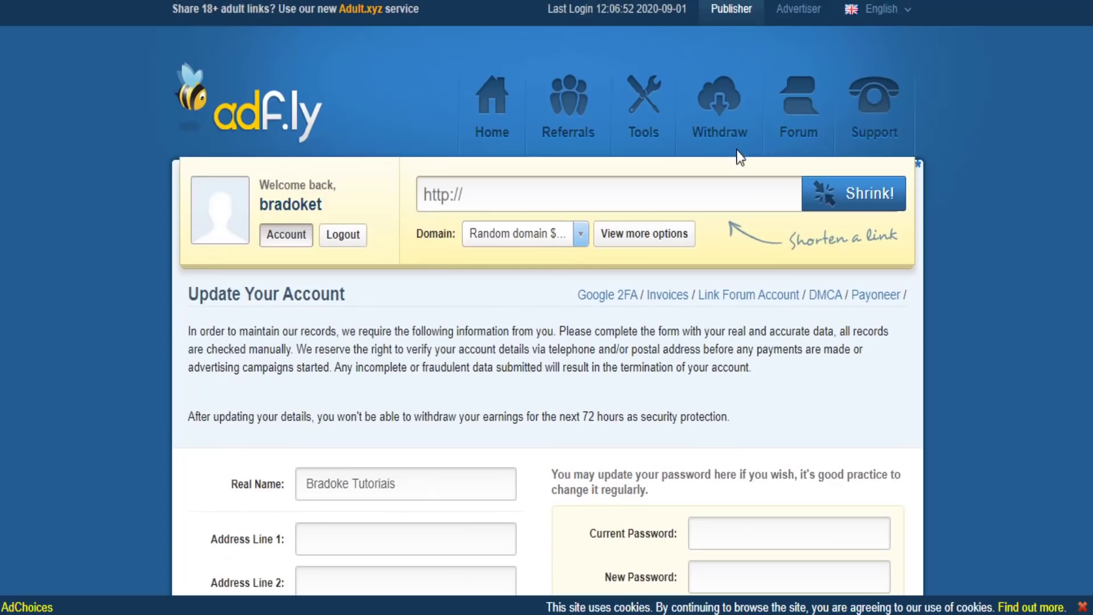
{"action": "left_click", "coordinate": [727, 106]}
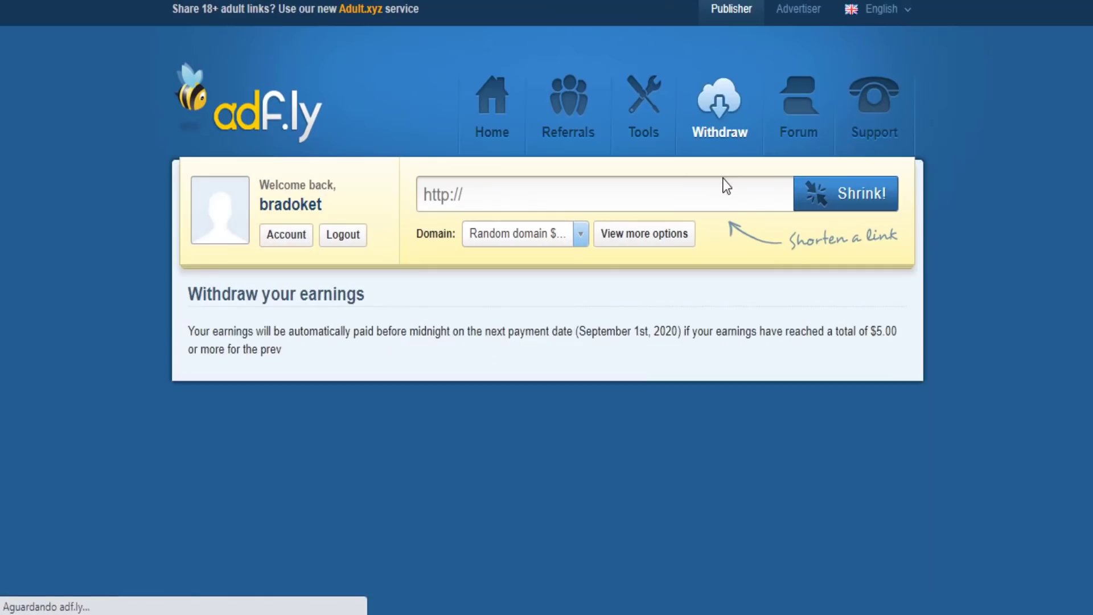
{"action": "scroll", "coordinate": [567, 237], "scroll_direction": "down", "scroll_amount": 5}
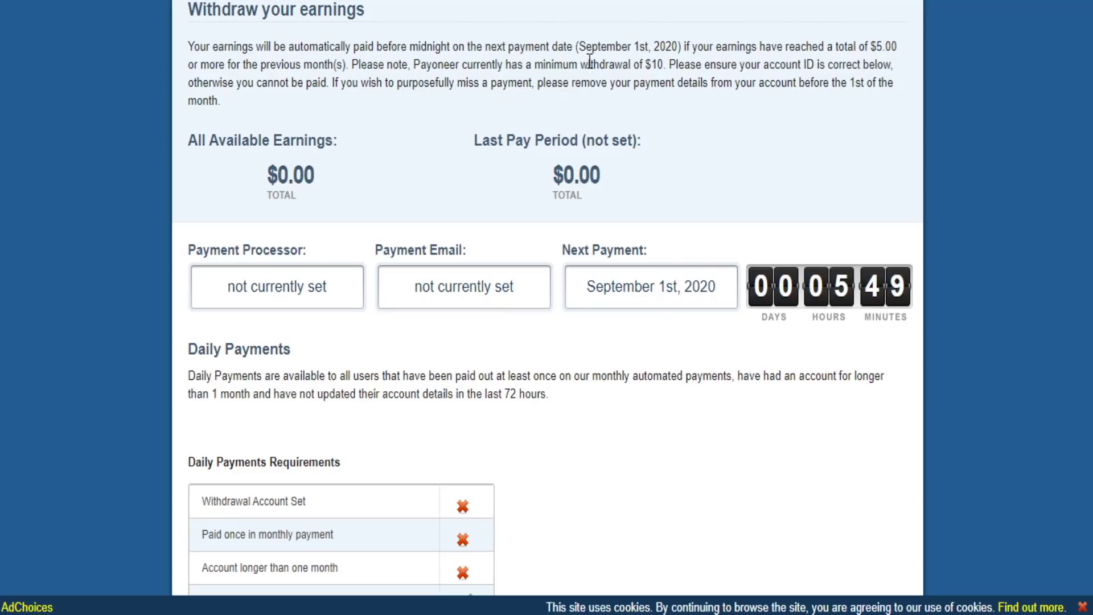
{"action": "left_click_drag", "start_coordinate": [578, 46], "coordinate": [674, 41]}
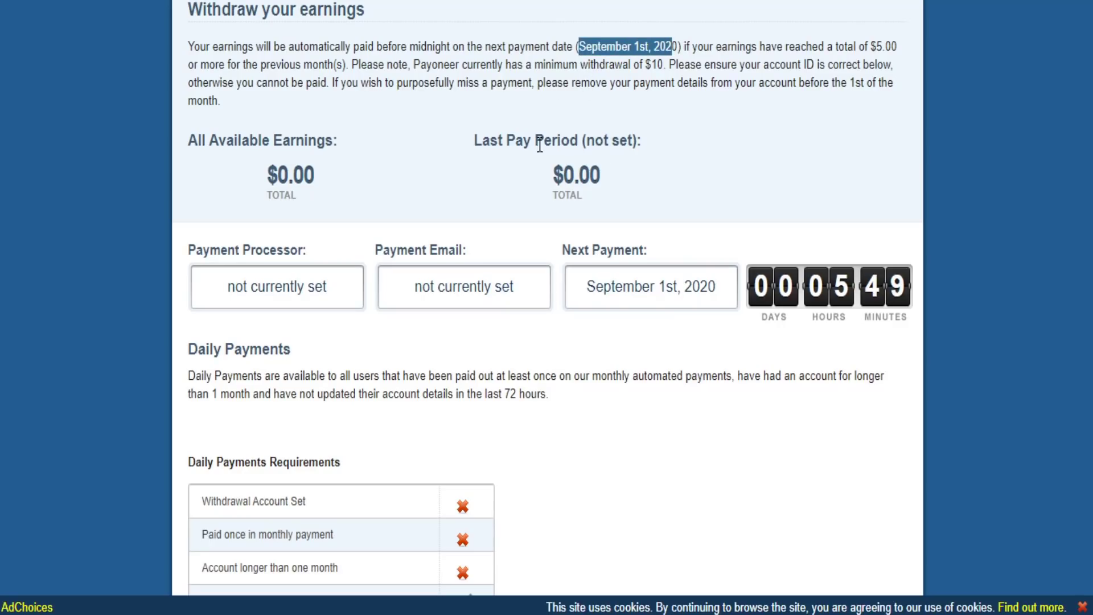
{"action": "left_click", "coordinate": [684, 135]}
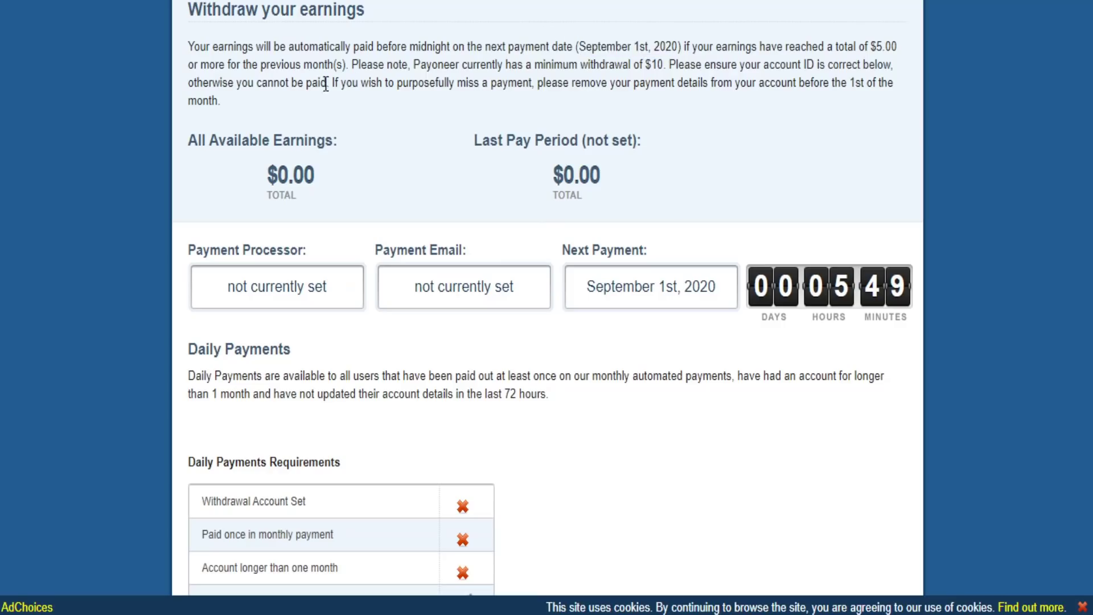
{"action": "left_click_drag", "start_coordinate": [876, 46], "coordinate": [897, 46]}
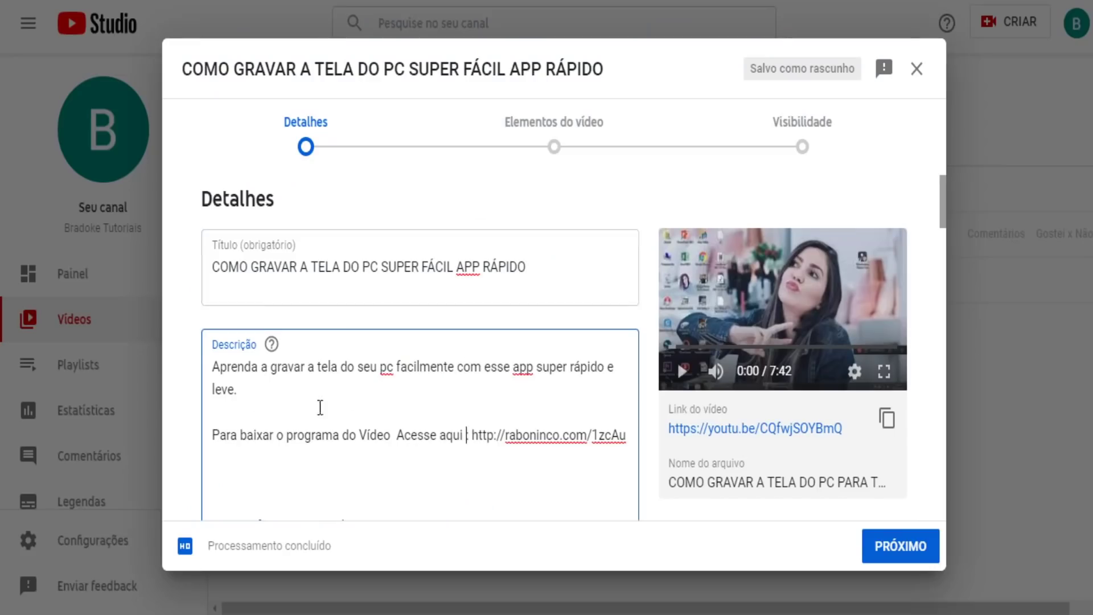
{"action": "scroll", "coordinate": [419, 366], "scroll_direction": "down", "scroll_amount": 2}
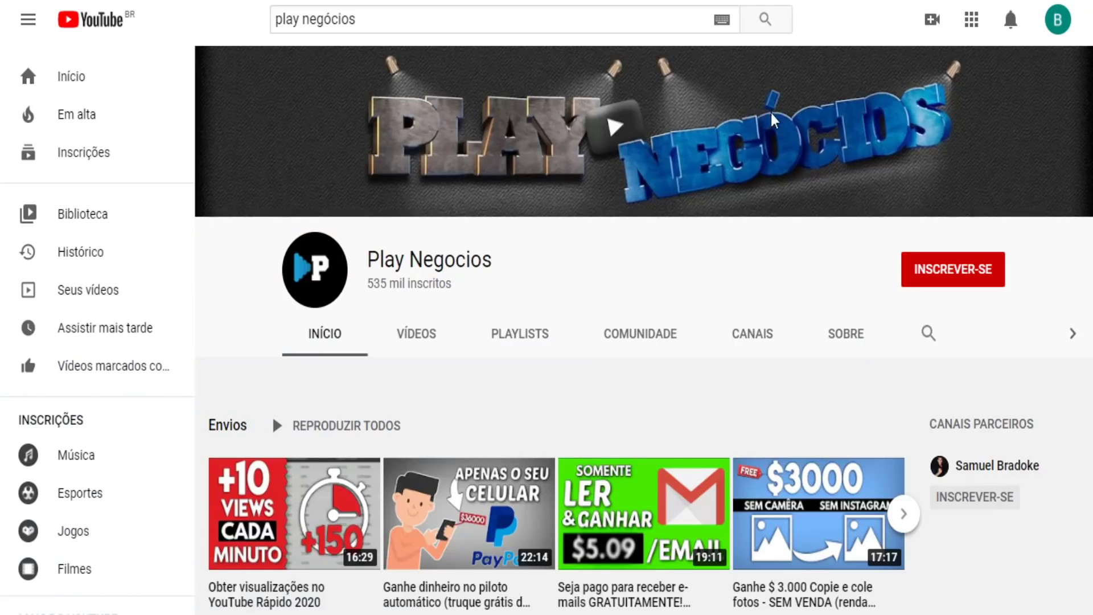
Step: On YouTube, subscribe to the Play Negocios channel and turn on all of its notifications
{"action": "scroll", "coordinate": [918, 205], "scroll_direction": "down", "scroll_amount": 2}
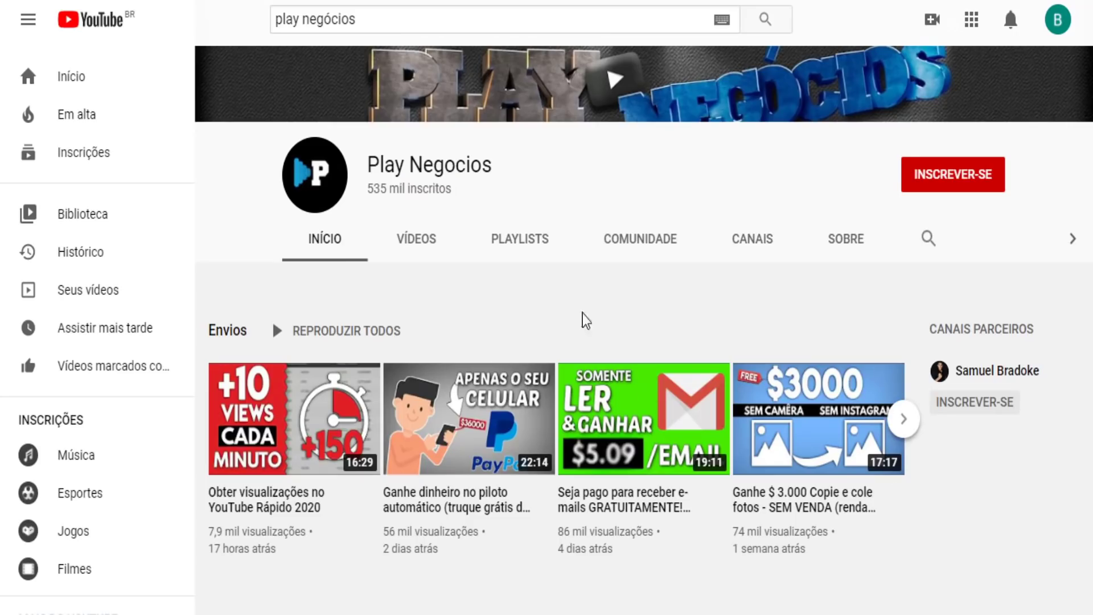
{"action": "left_click", "coordinate": [964, 180]}
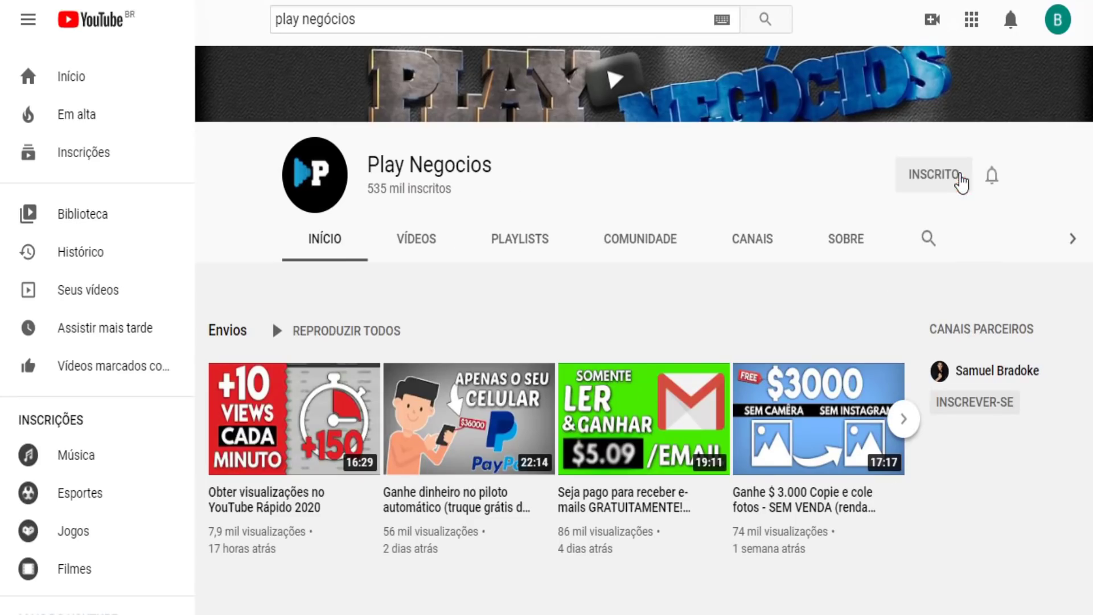
{"action": "left_click", "coordinate": [991, 181]}
{"action": "left_click", "coordinate": [963, 220]}
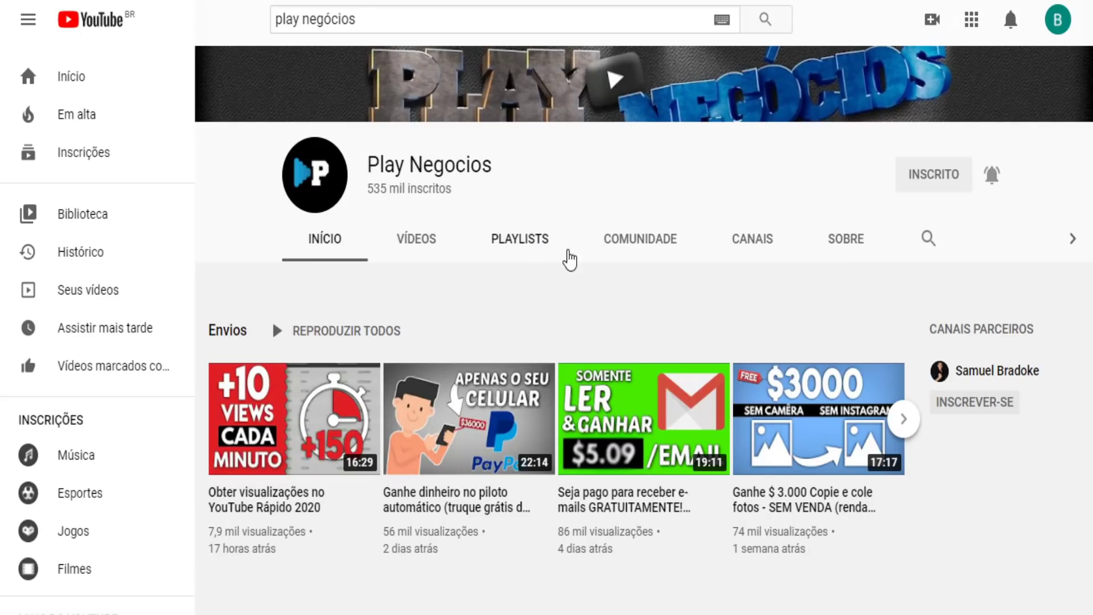
Step: Open the channel's video "Obter visualizações no YouTube Rápido 2020" and pause the ad playing in it
{"action": "scroll", "coordinate": [513, 291], "scroll_direction": "down", "scroll_amount": 1}
{"action": "scroll", "coordinate": [513, 292], "scroll_direction": "down", "scroll_amount": 1}
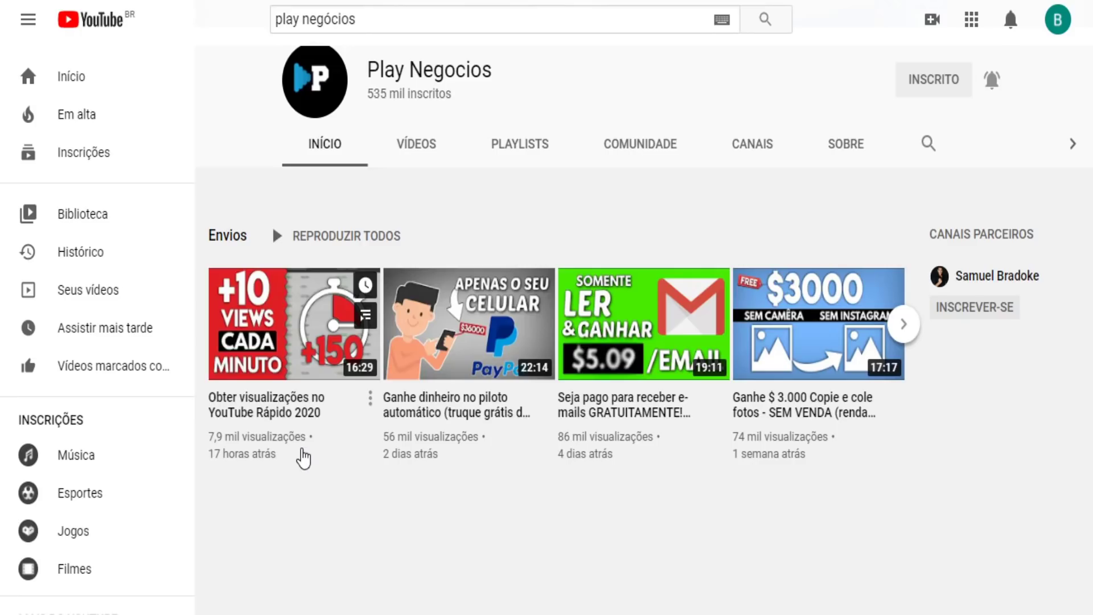
{"action": "left_click", "coordinate": [283, 409]}
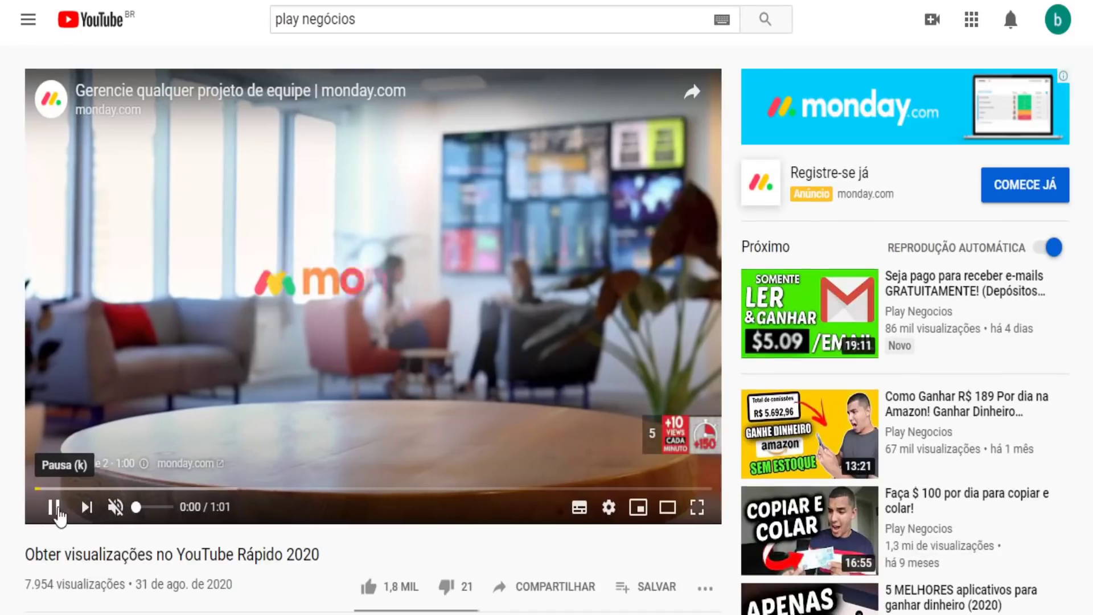
{"action": "left_click", "coordinate": [60, 507]}
{"action": "scroll", "coordinate": [209, 398], "scroll_direction": "down", "scroll_amount": 5}
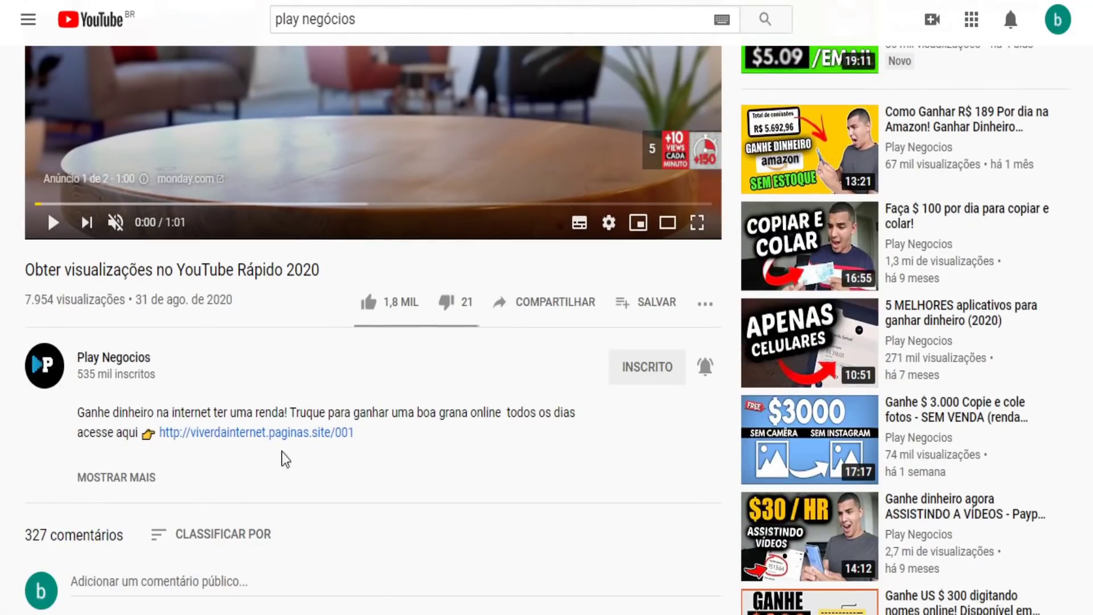
{"action": "left_click", "coordinate": [256, 434]}
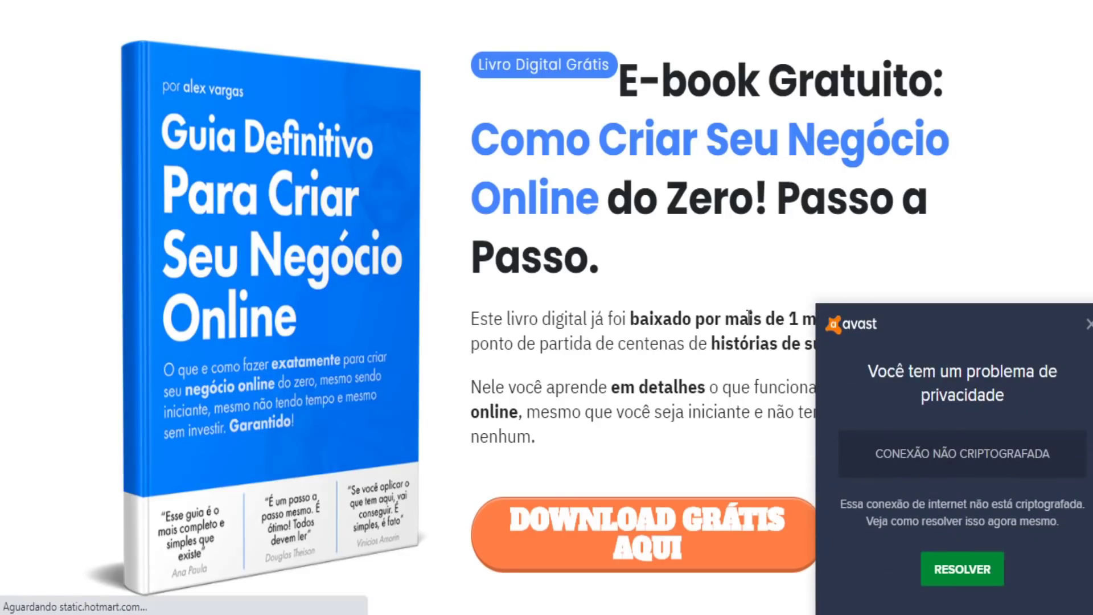
{"action": "left_click", "coordinate": [1089, 324]}
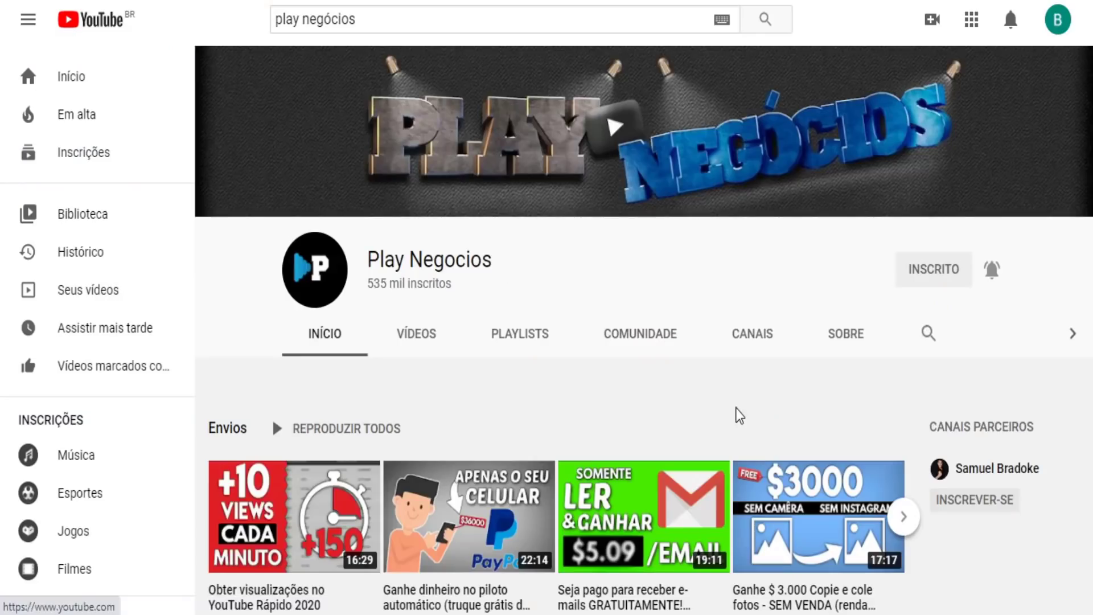
{"action": "scroll", "coordinate": [740, 416], "scroll_direction": "down", "scroll_amount": 3}
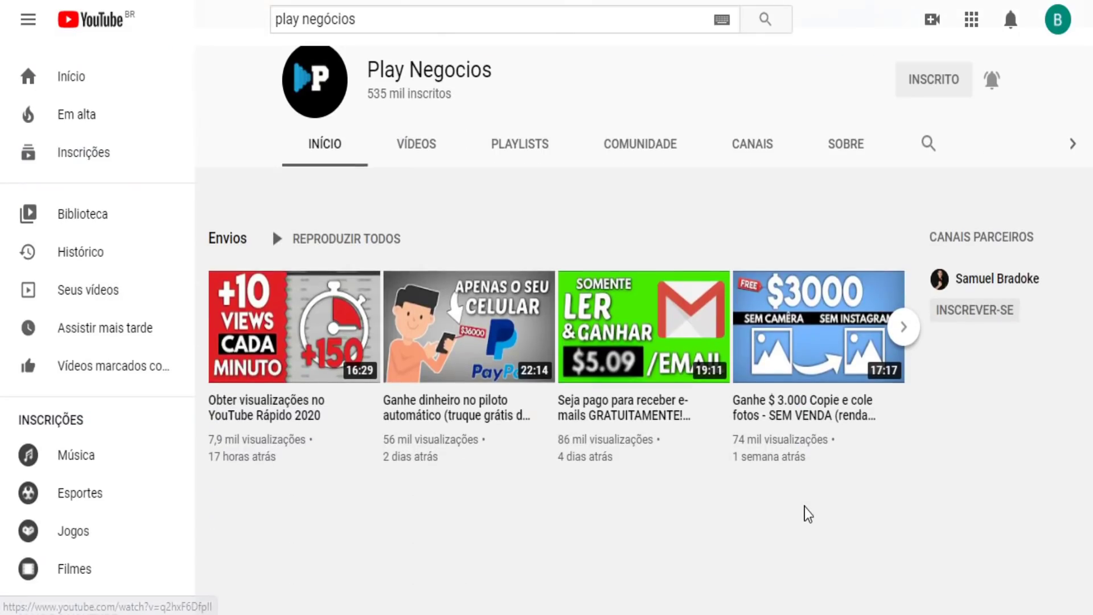